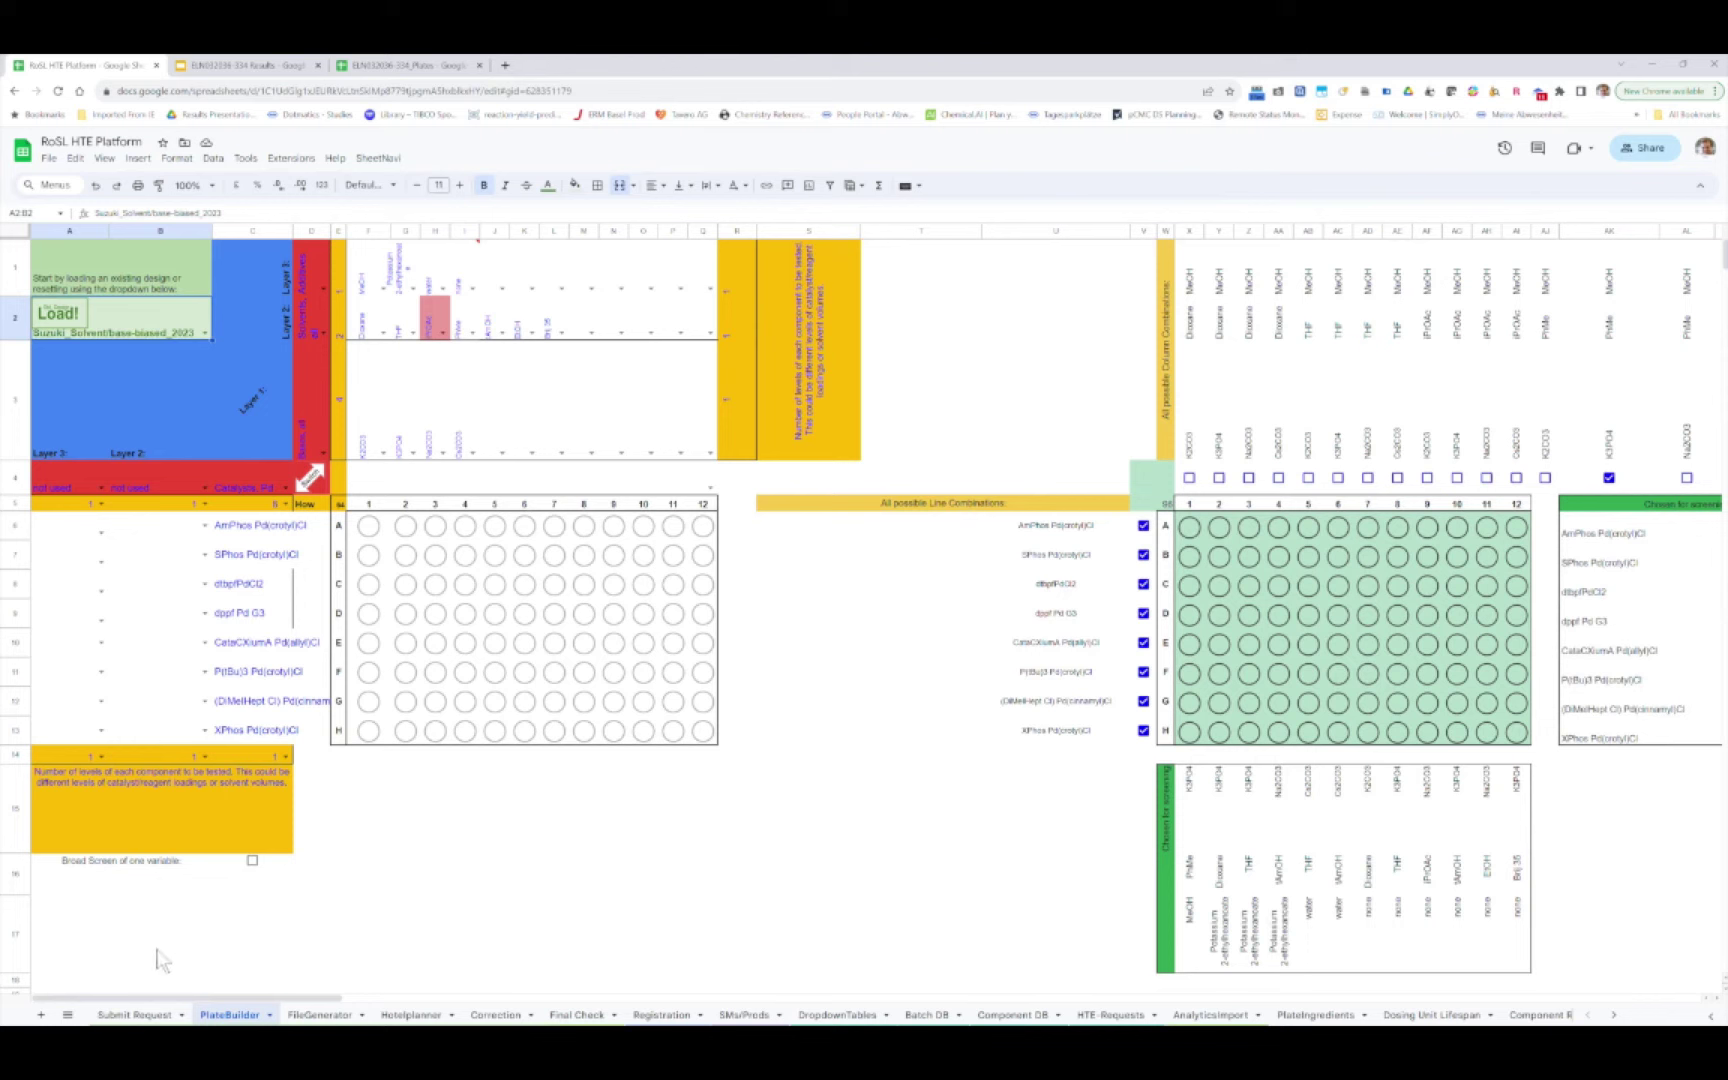
Look over the Submit Request sheet and the reagent categories available for the unused Layer 2 in PlateBuilder.
left_click(137, 1015)
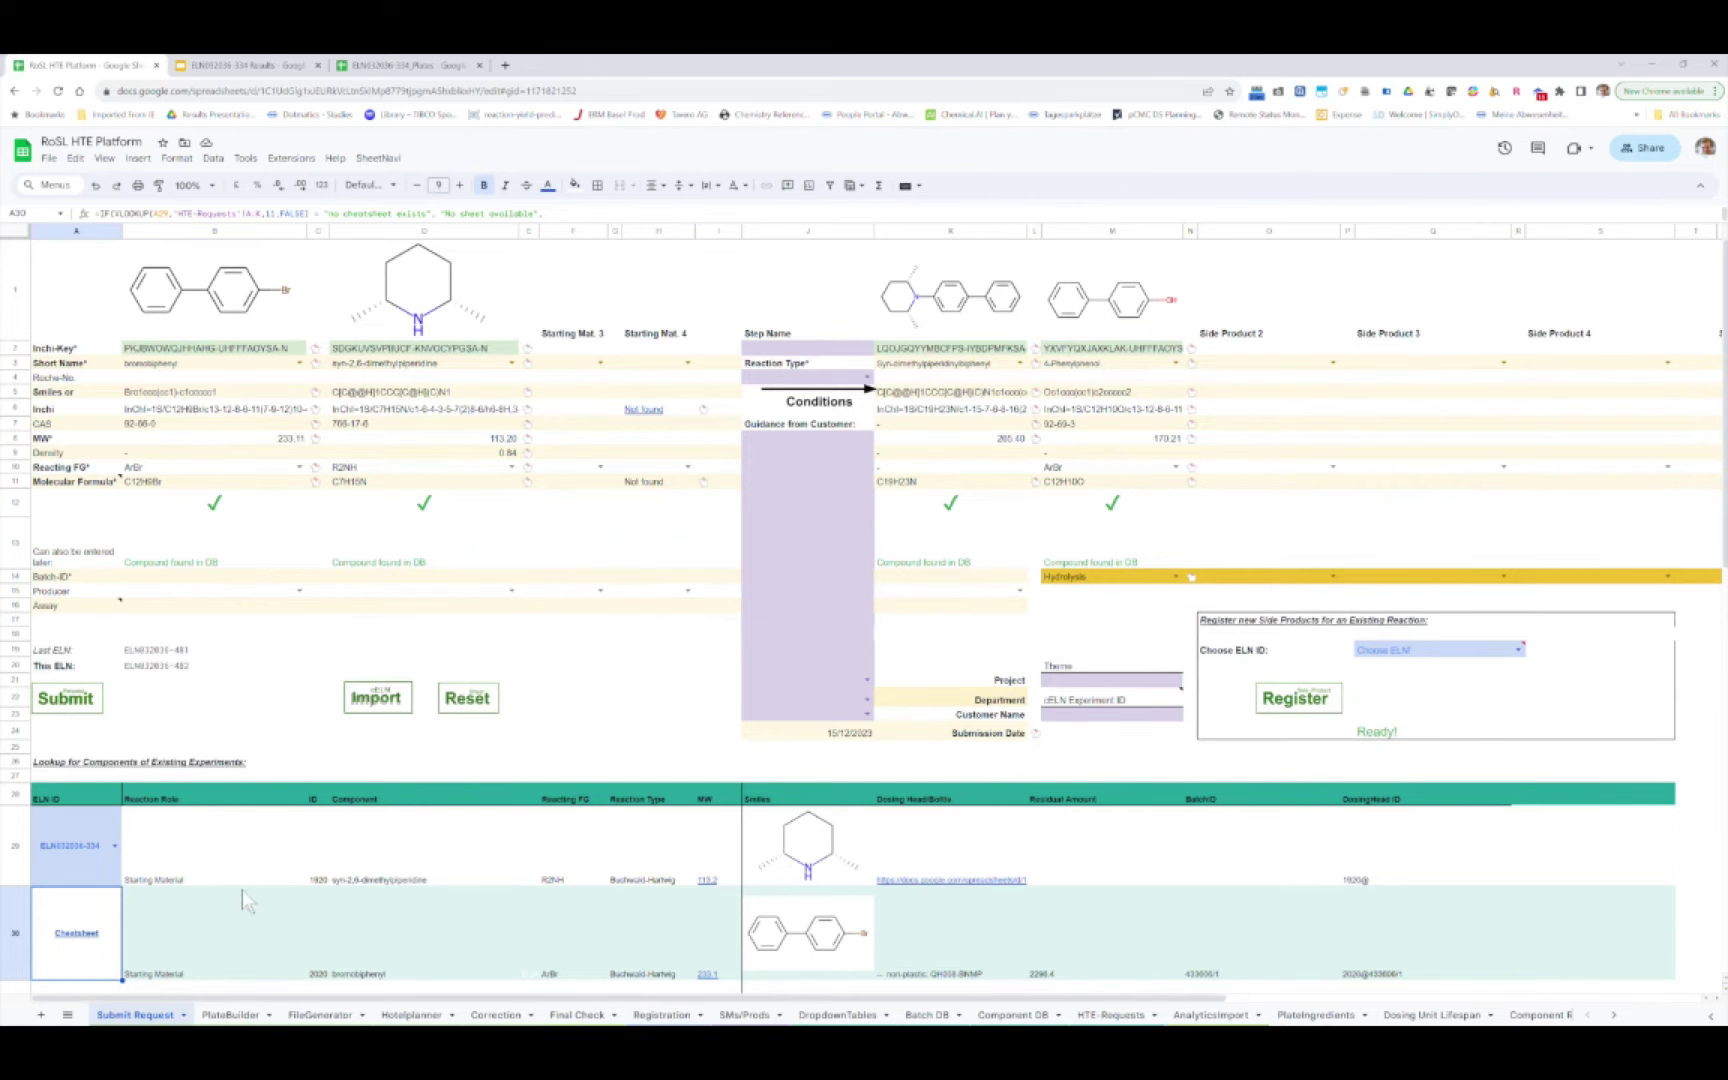
left_click(229, 1015)
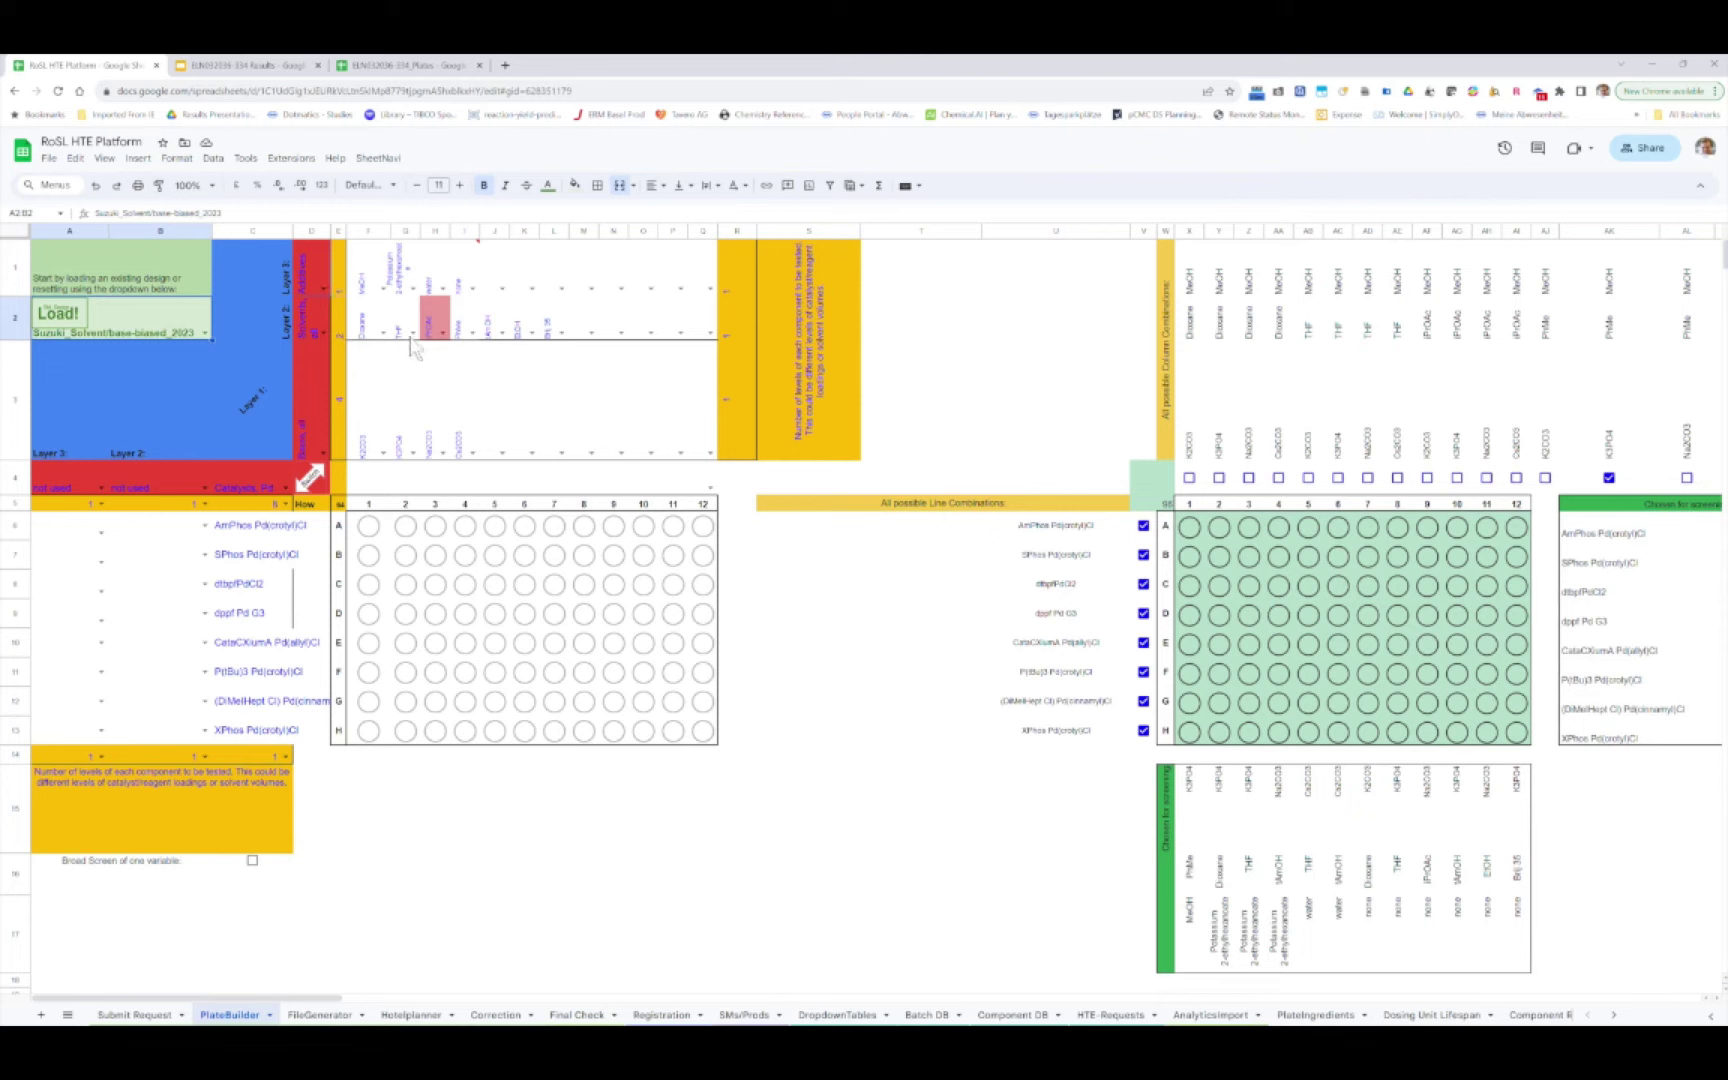
left_click(168, 490)
left_click(205, 493)
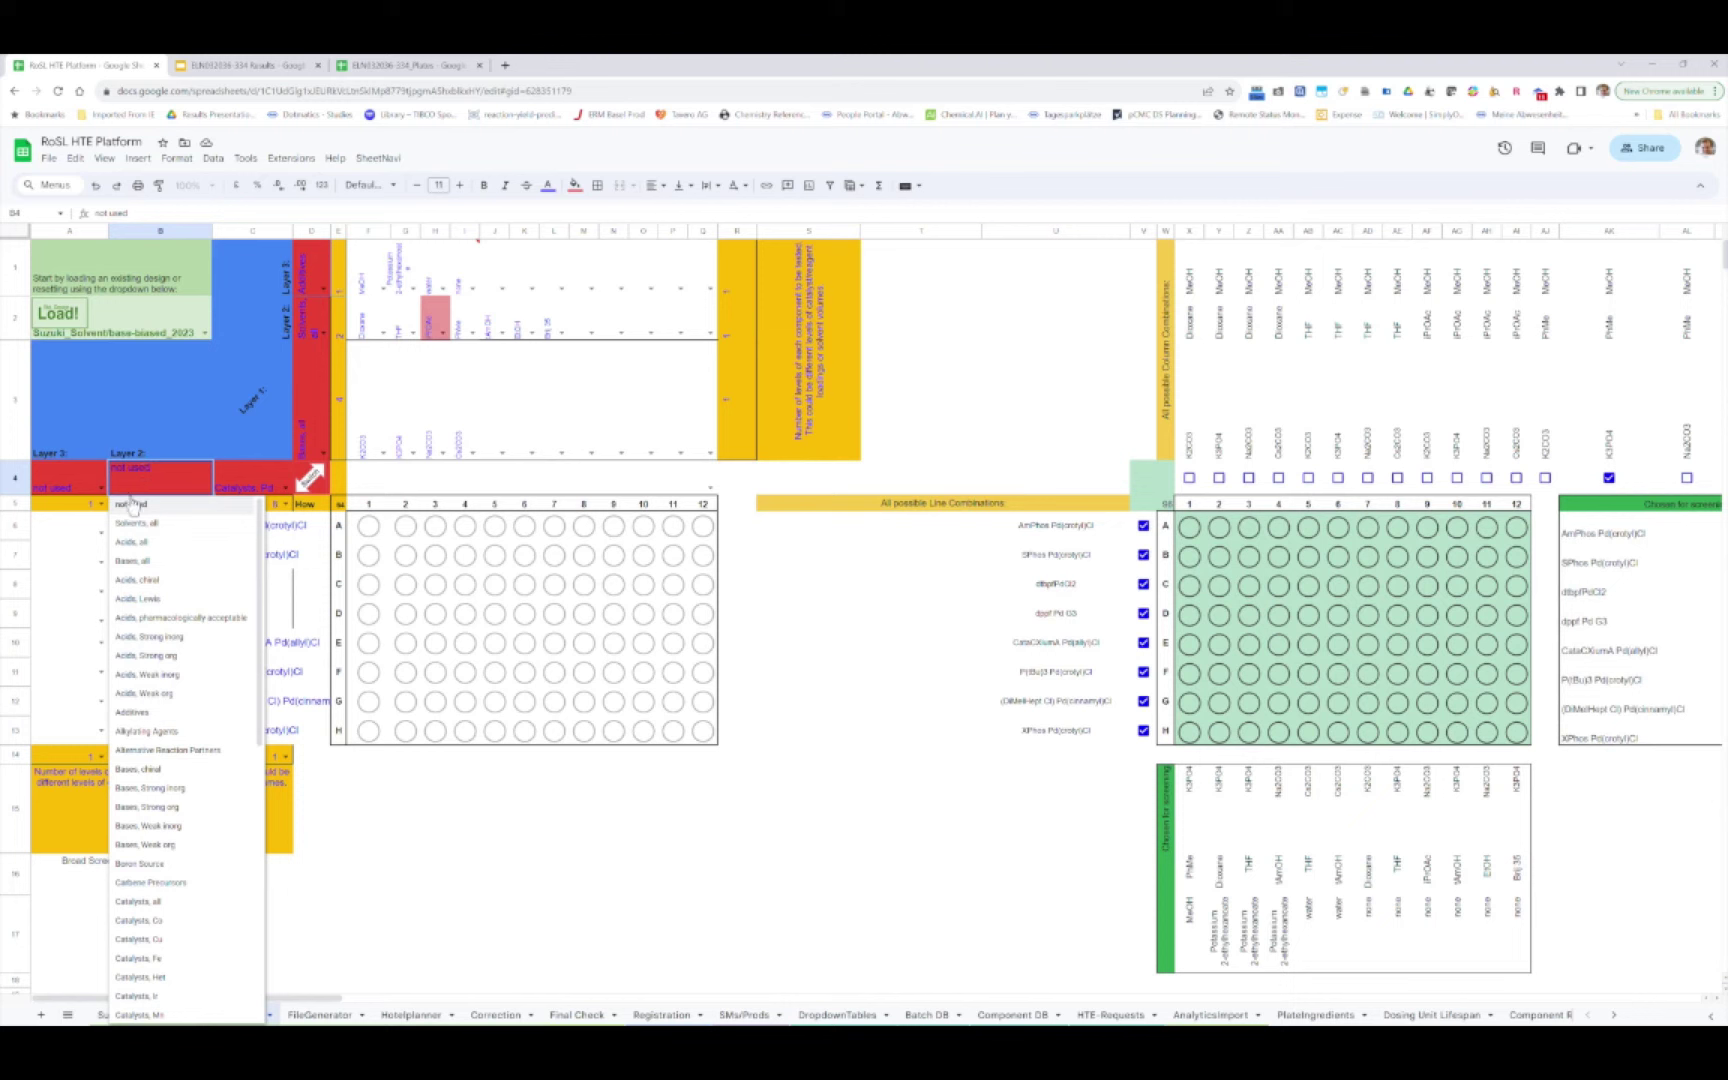
left_click(236, 470)
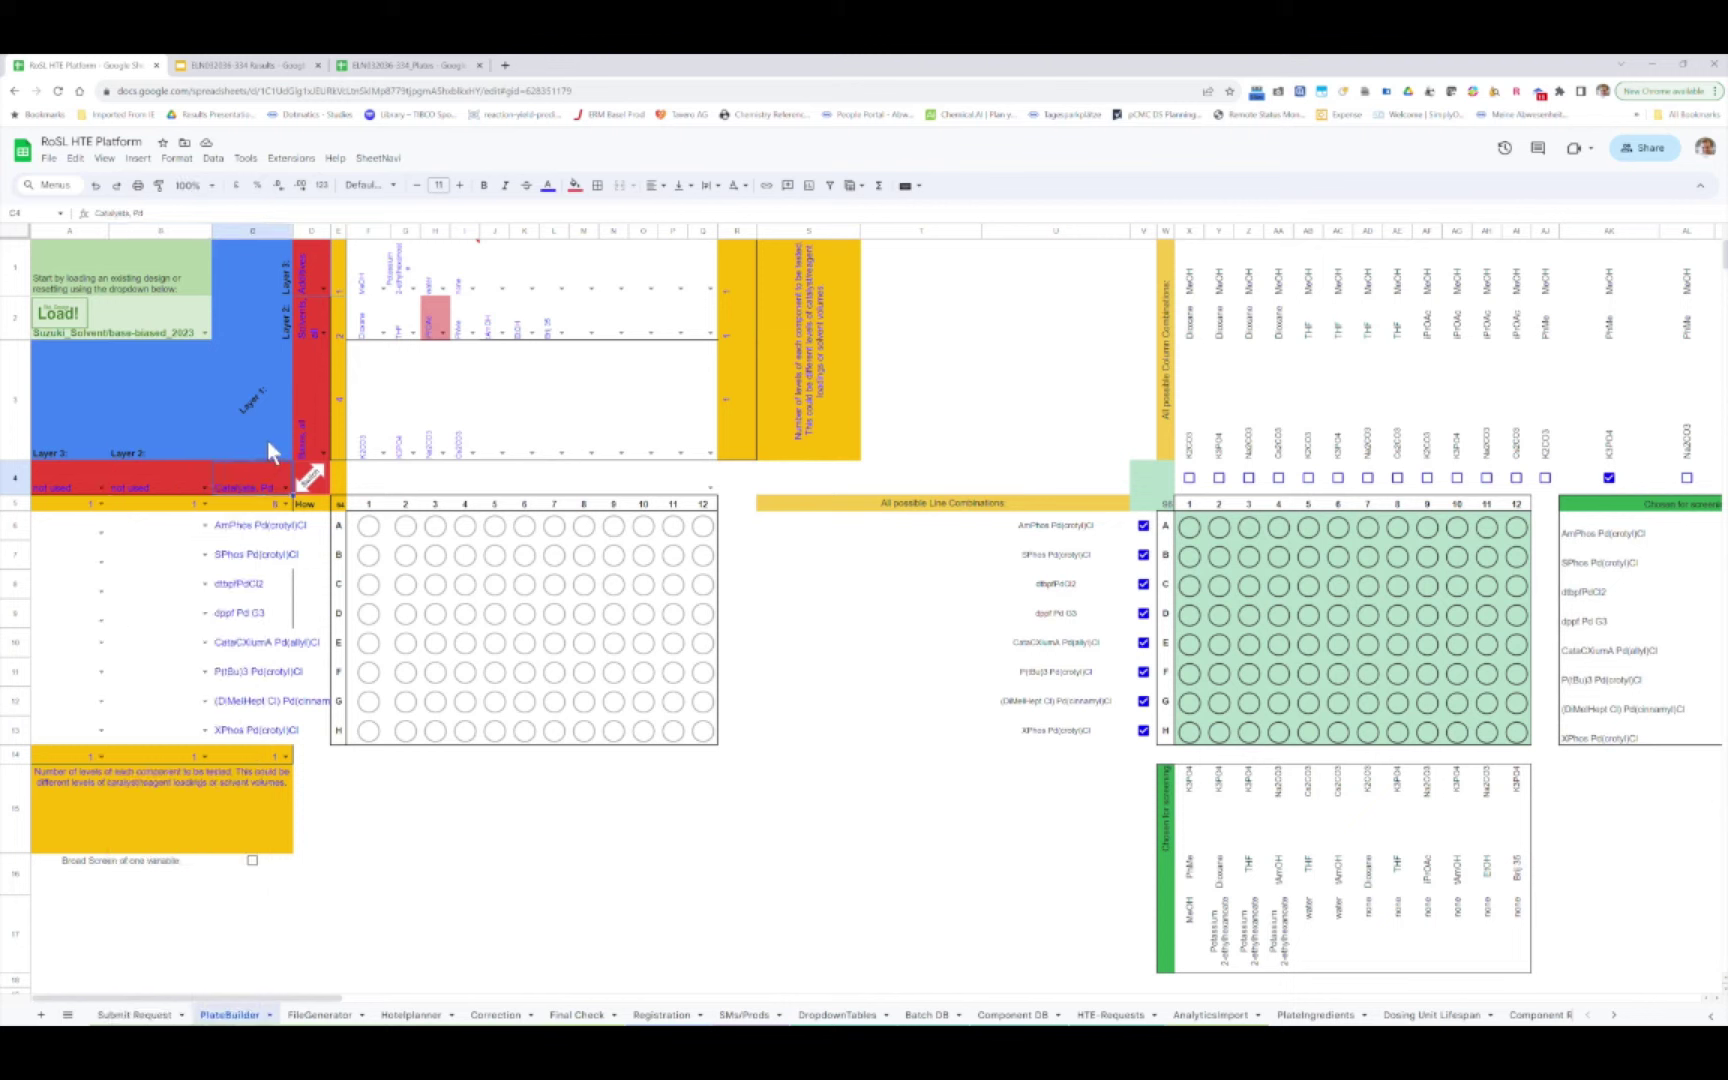
Try KOtBu and then Zinc acetate as the first base in the Layer 1 columns of the plate design.
left_click(365, 457)
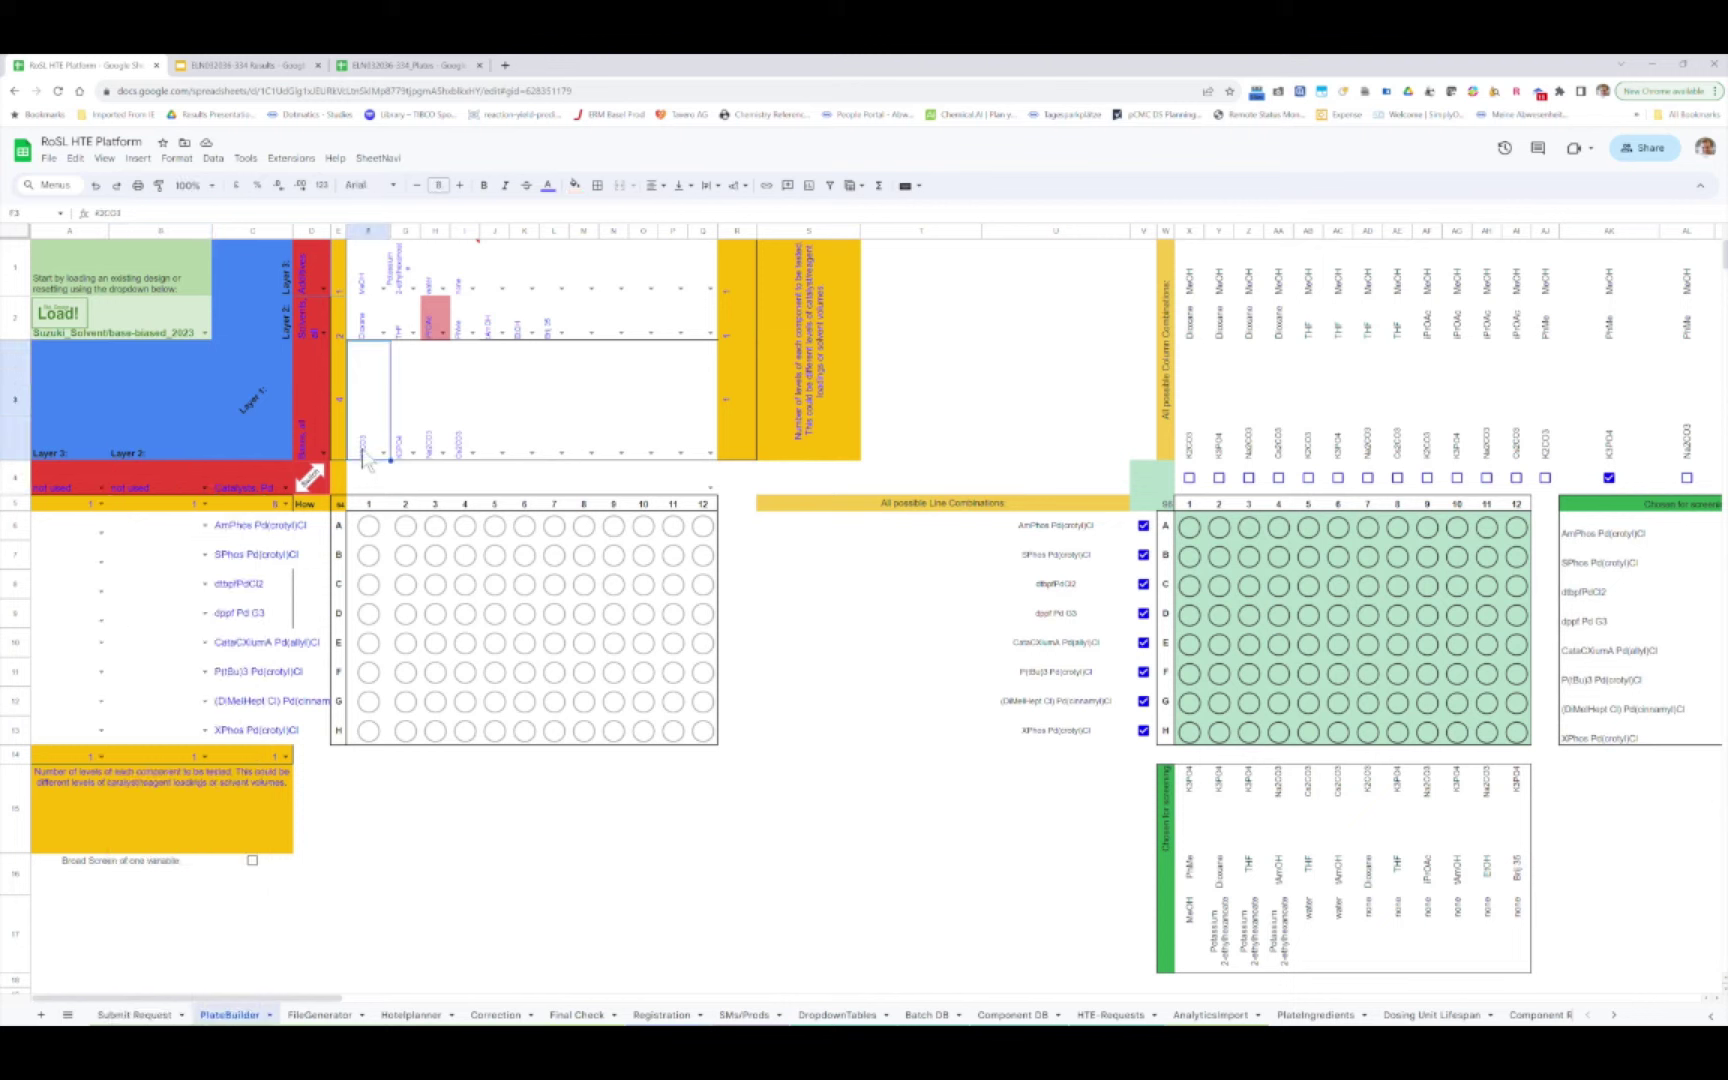
left_click(365, 457)
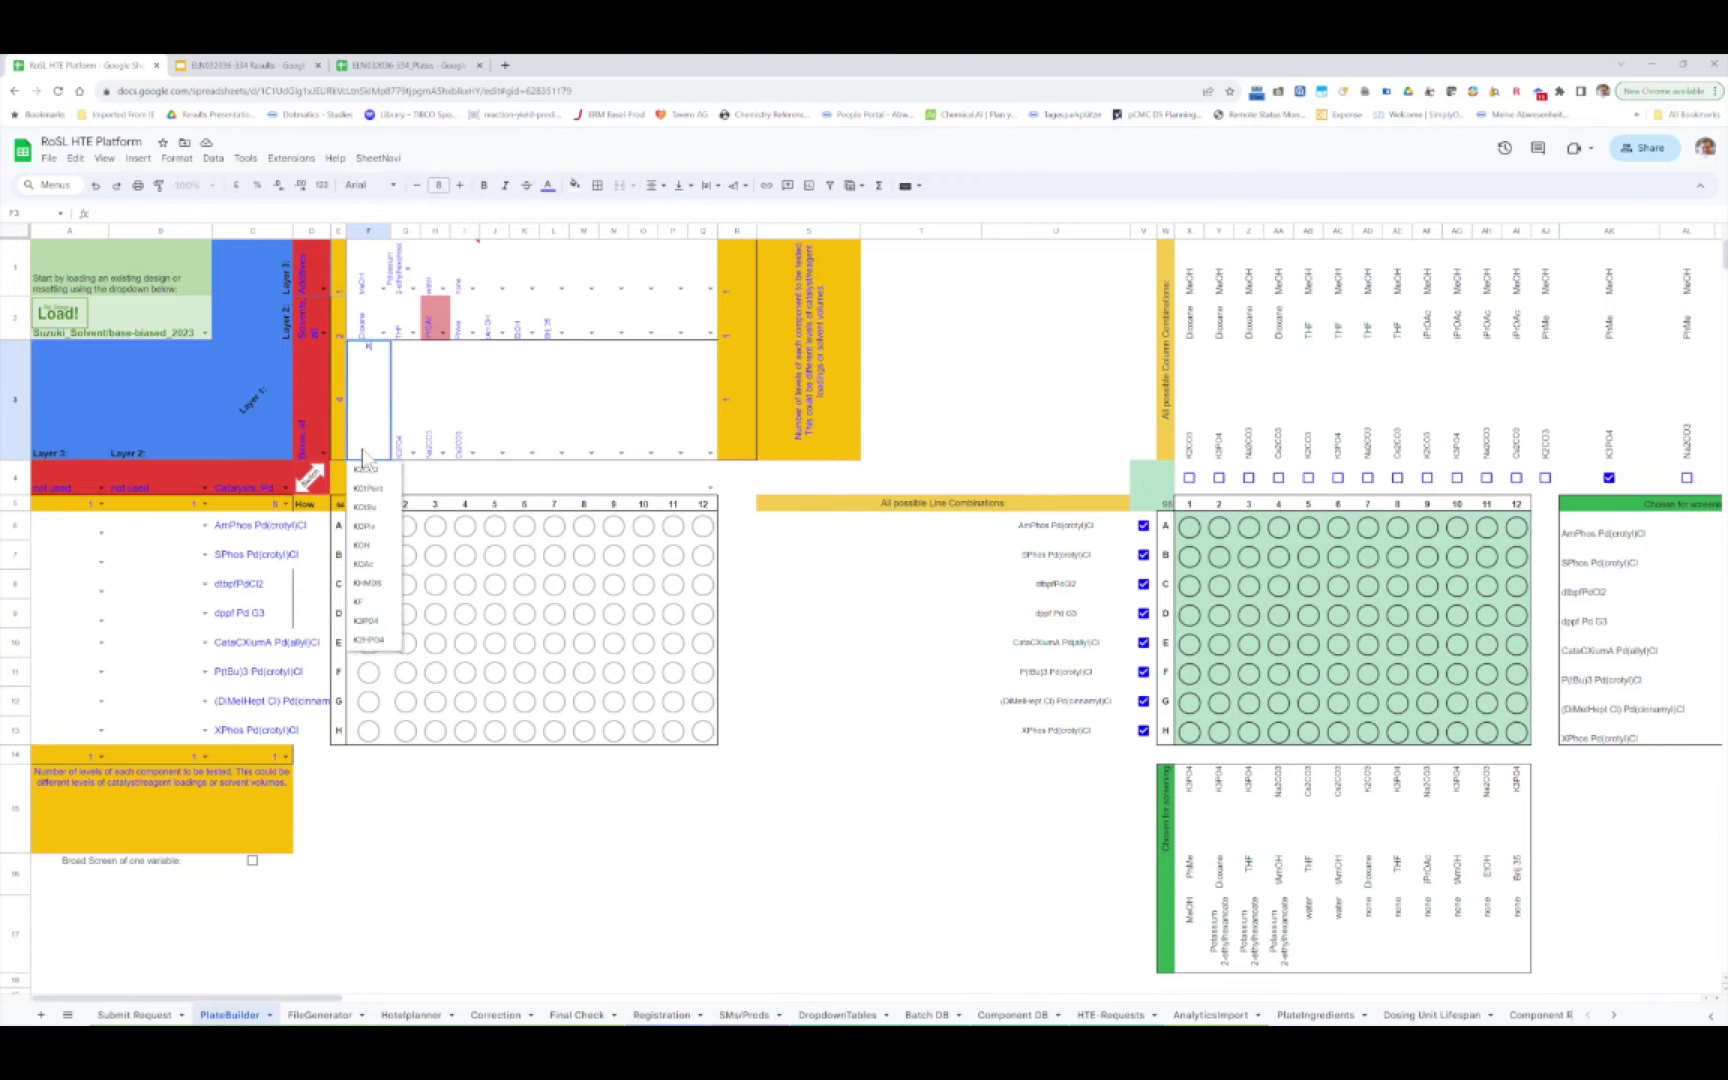
left_click(370, 505)
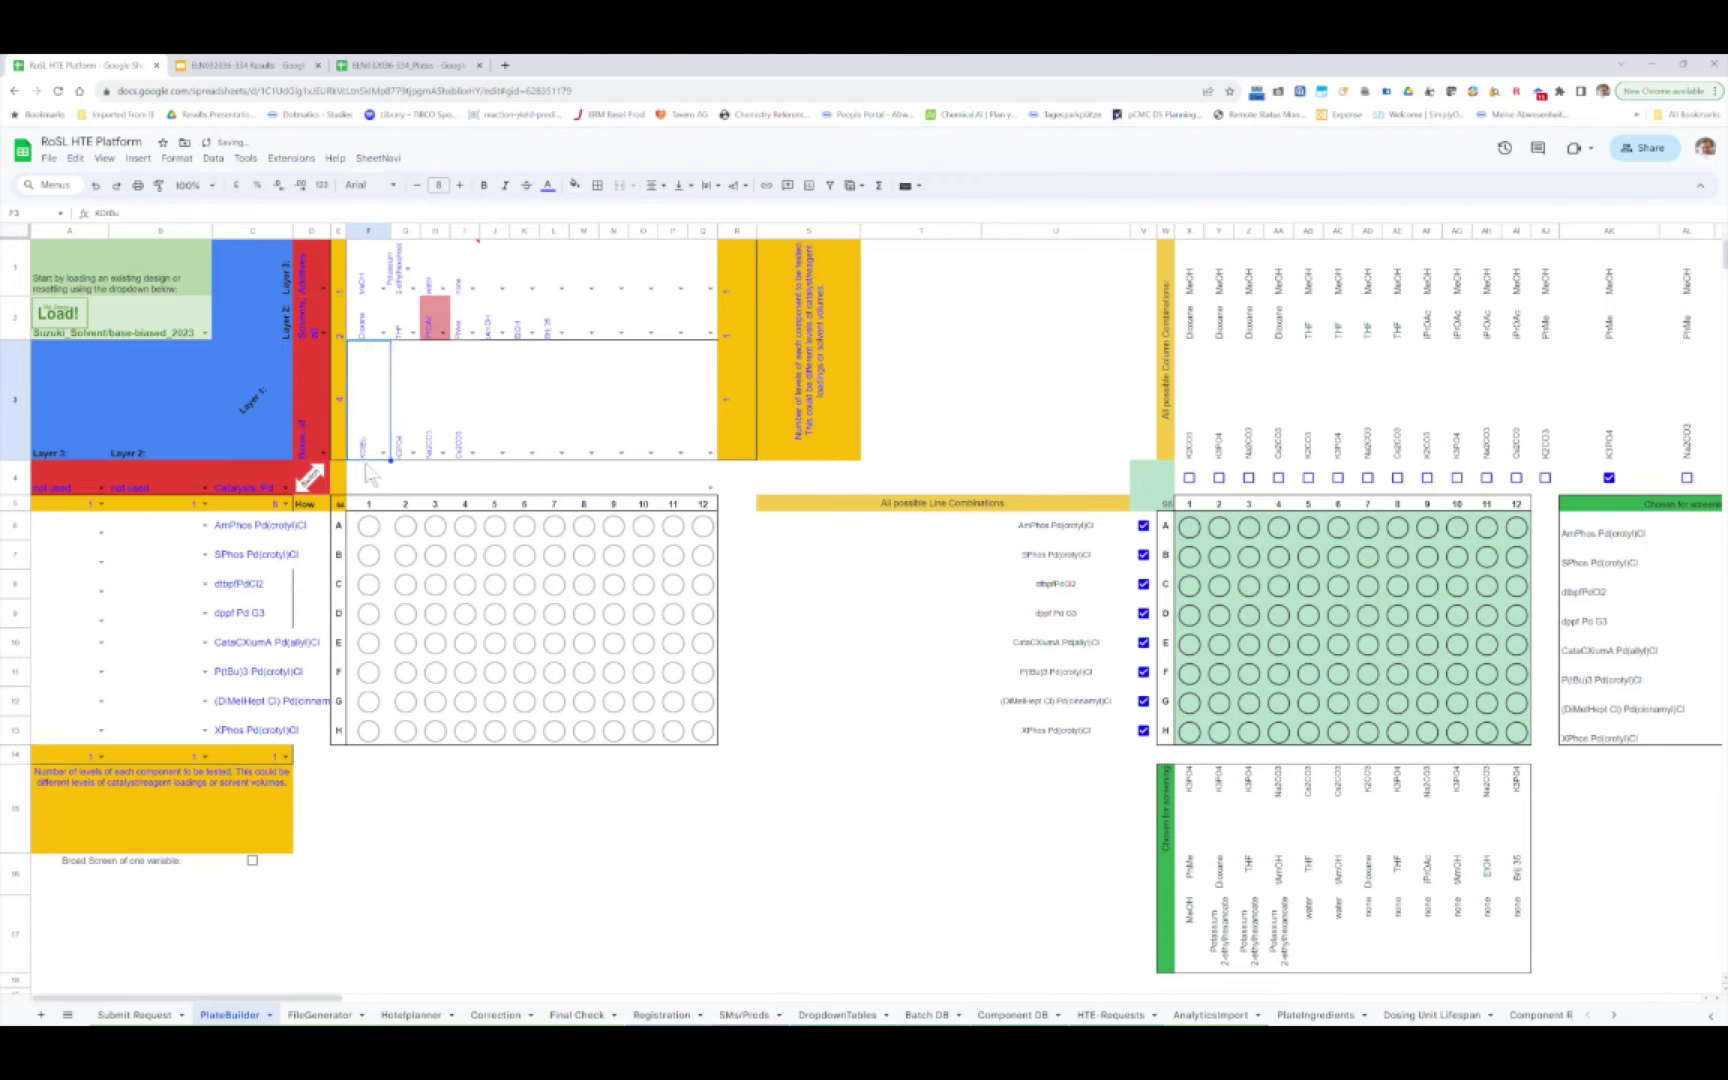
left_click(389, 461)
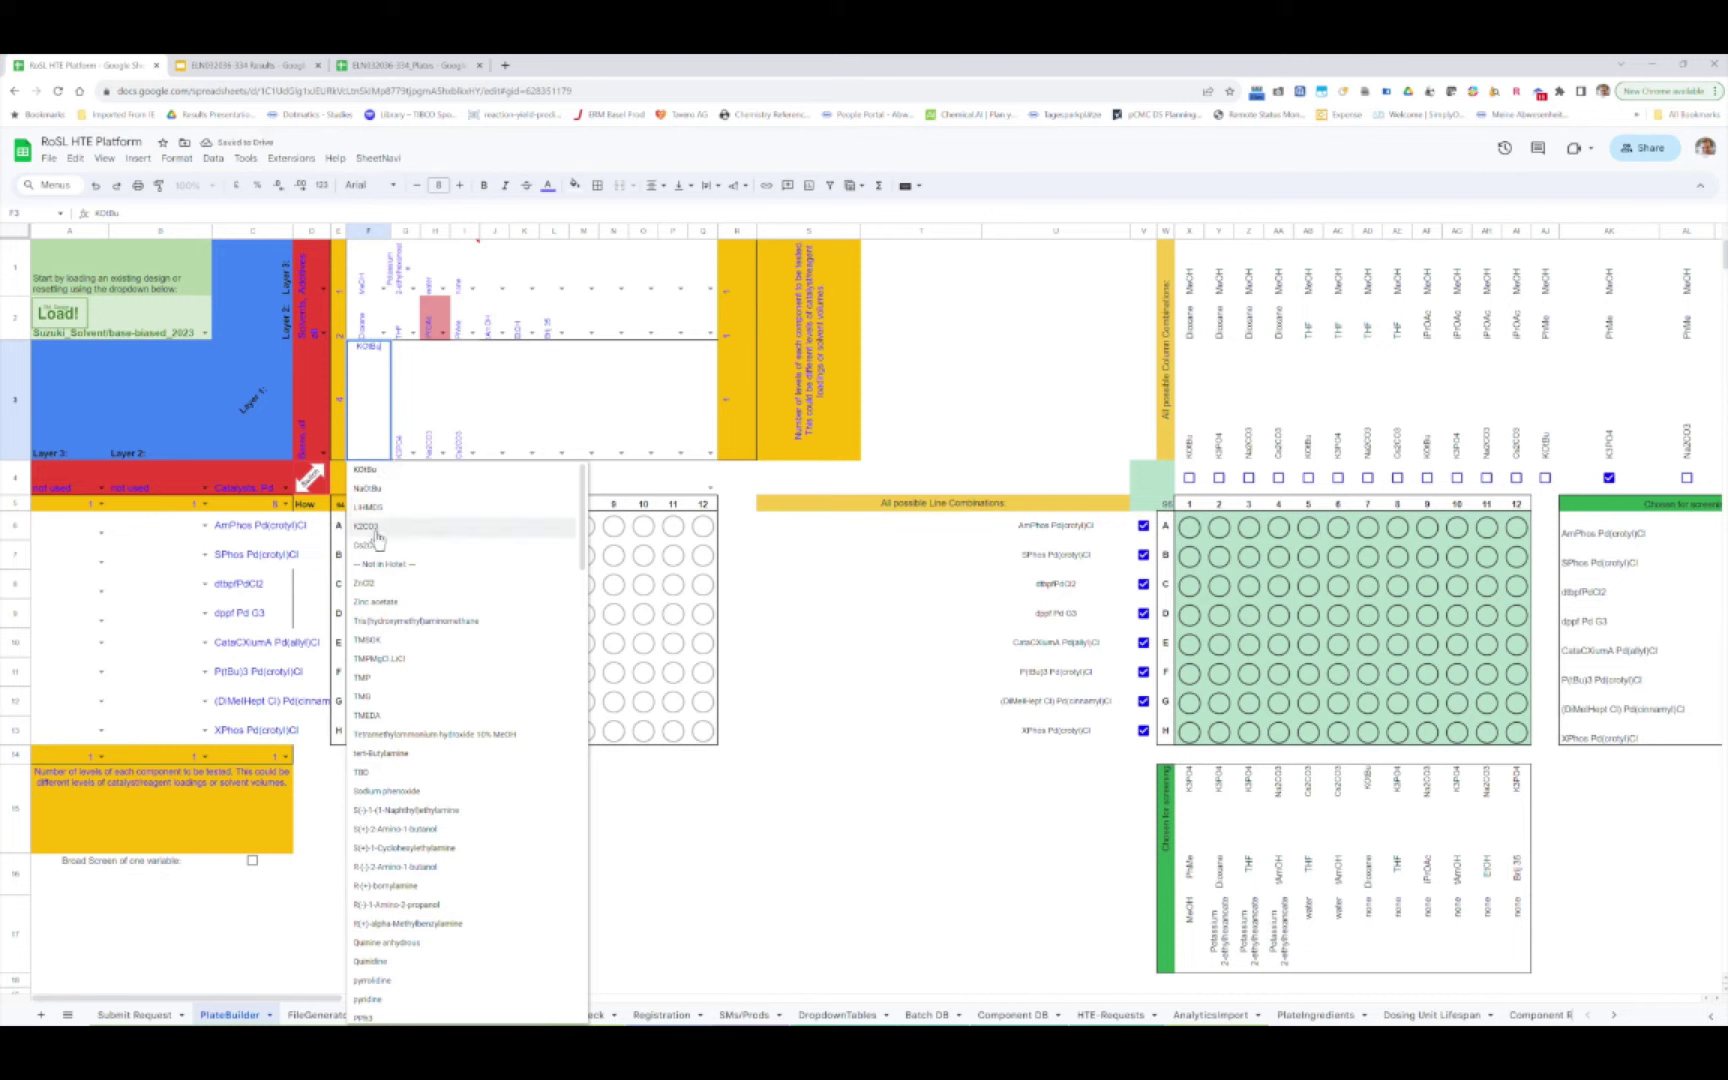
left_click(375, 603)
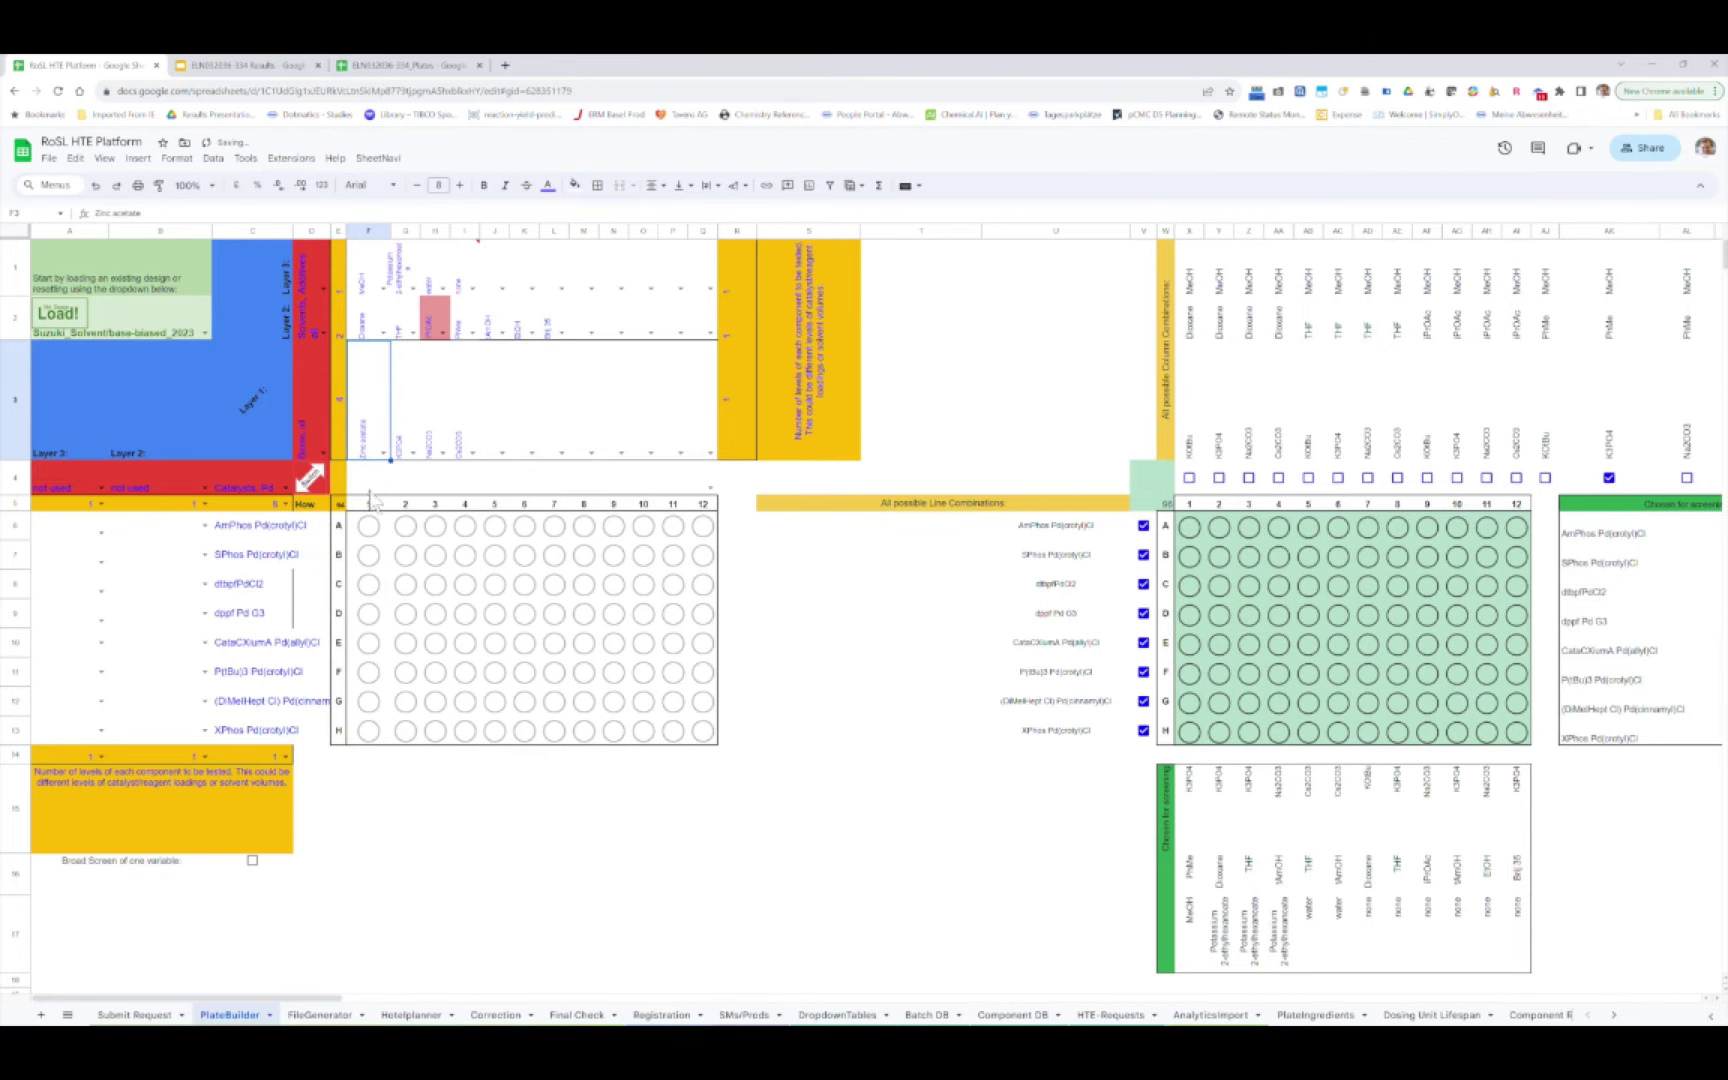
Restore the first base in the Layer 1 columns to K2CO3.
left_click(726, 402)
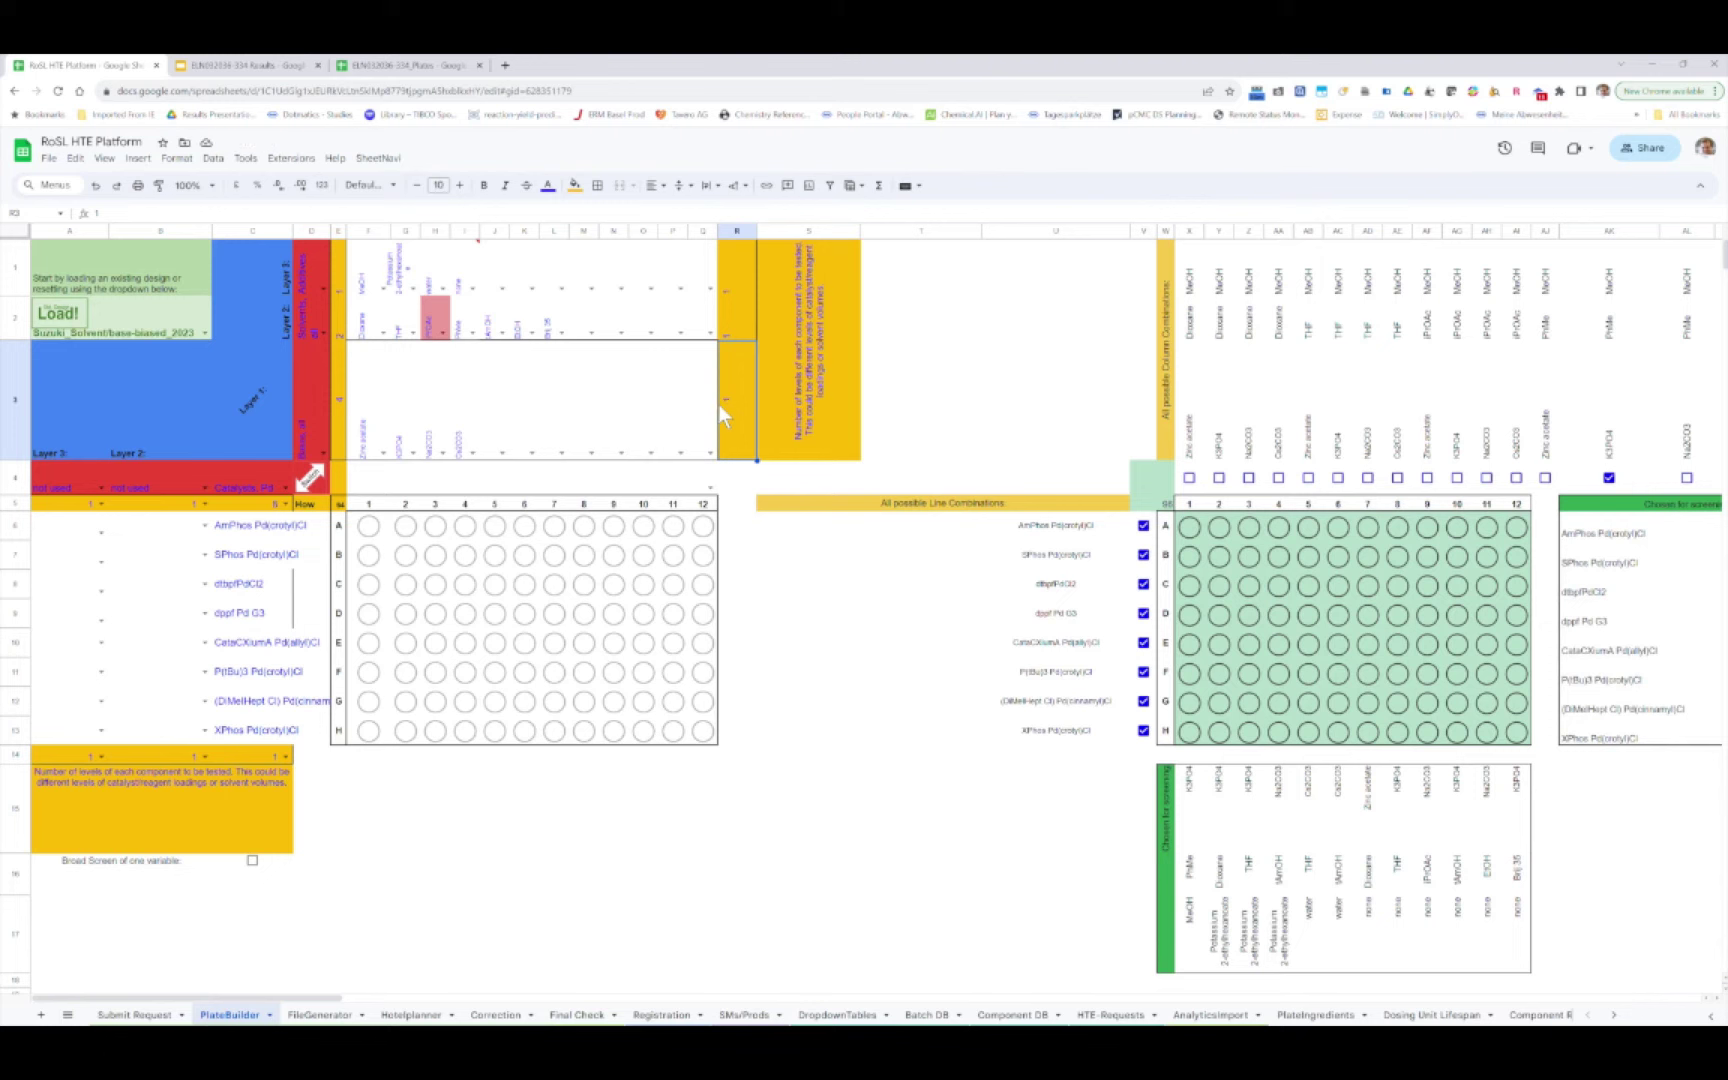
left_click(365, 447)
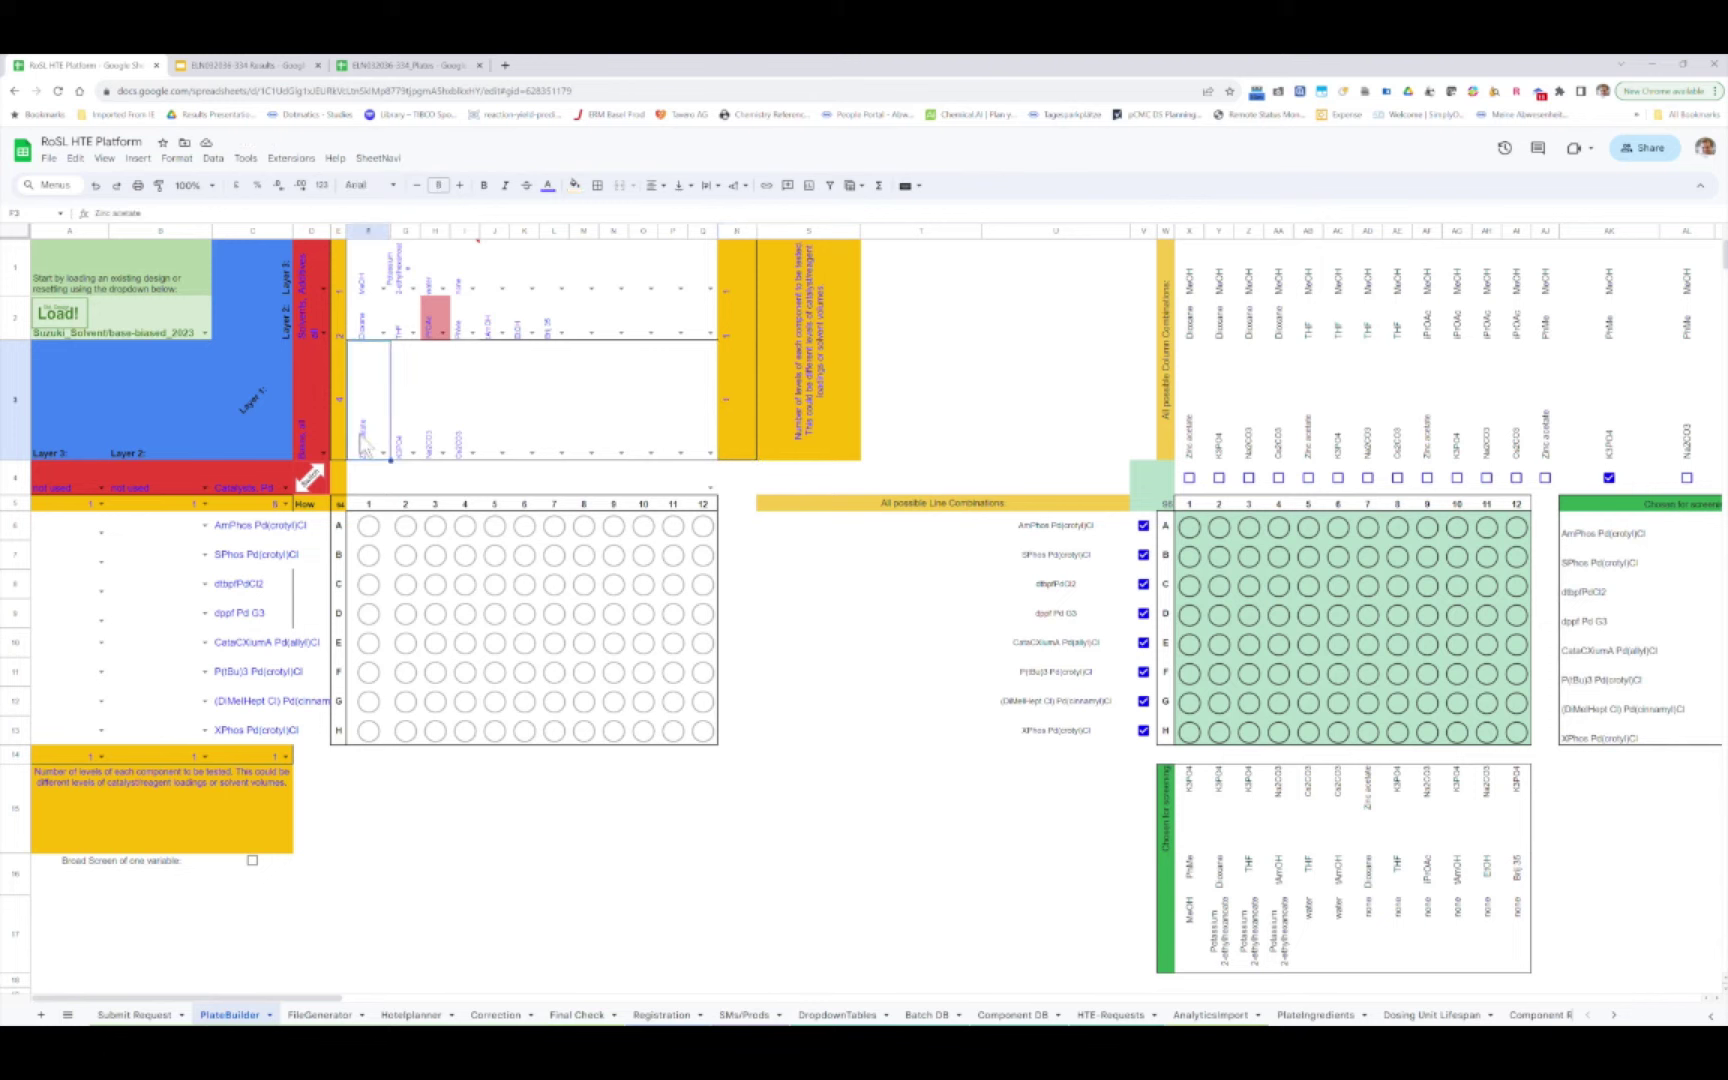
type("K2")
left_click(366, 469)
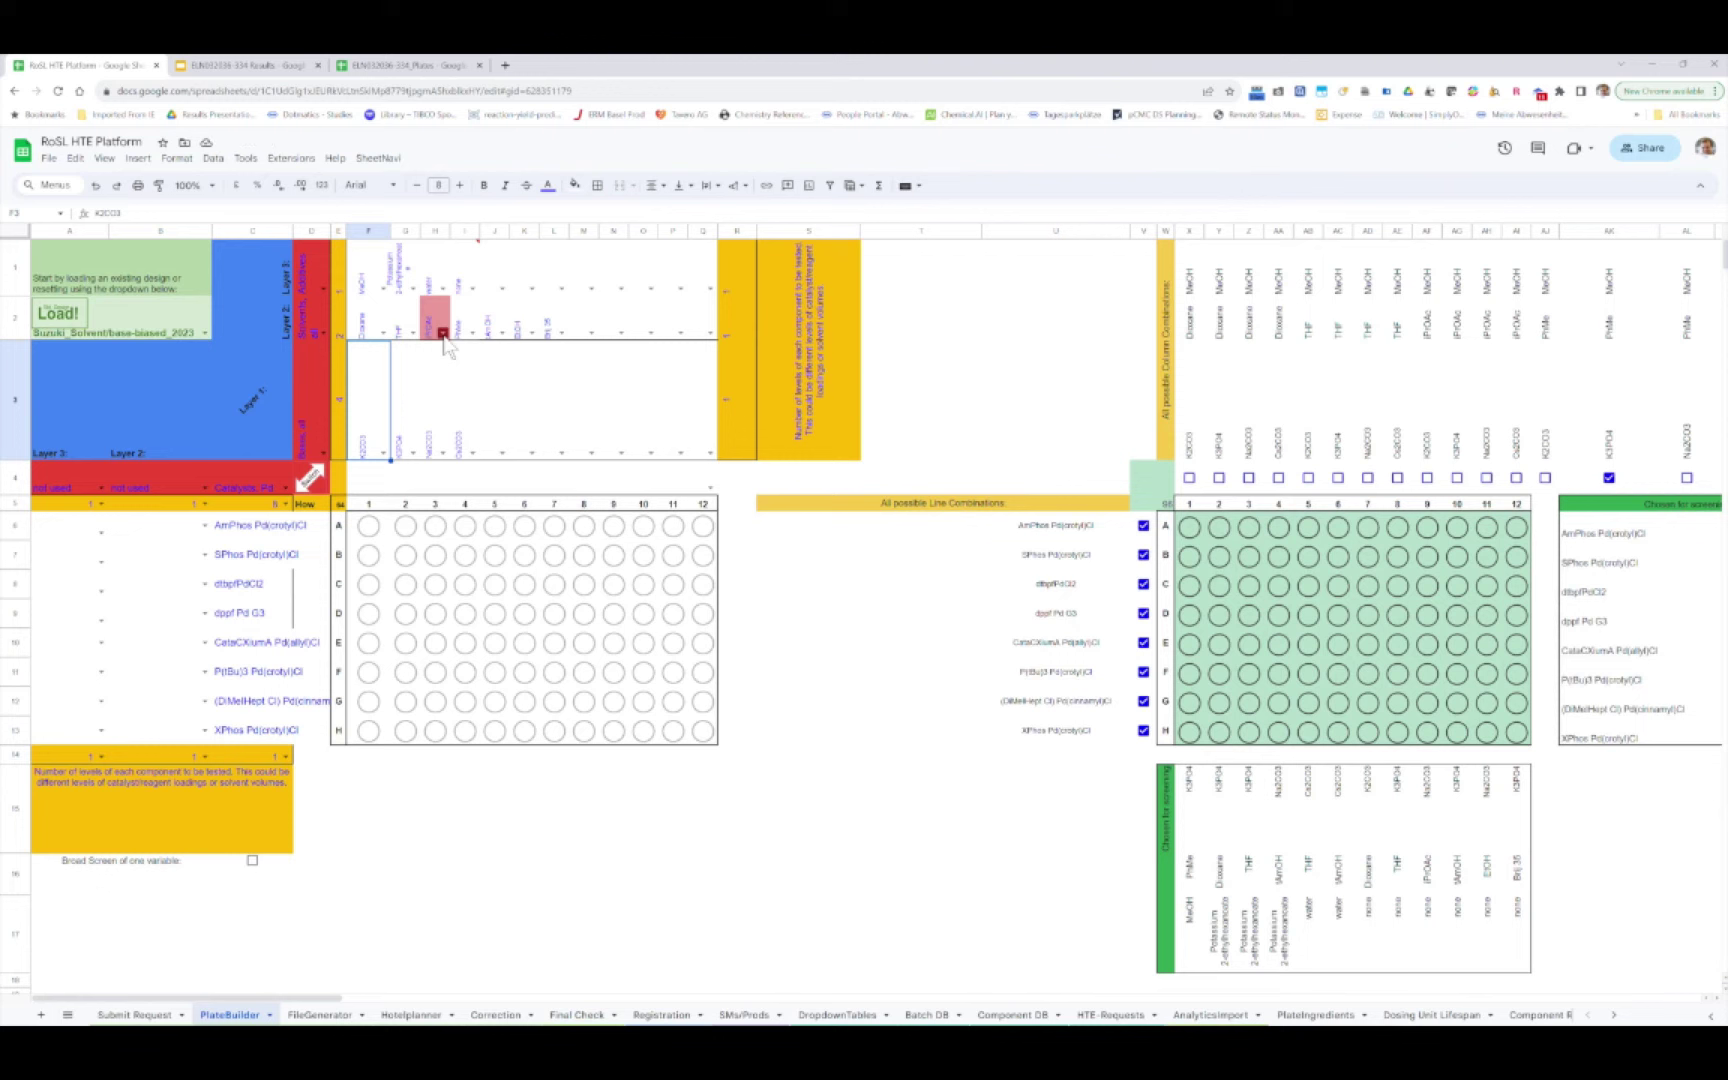
Review the choices offered for the sixth Layer 2 solvent and the second Layer 3 additive without changing them.
left_click(533, 334)
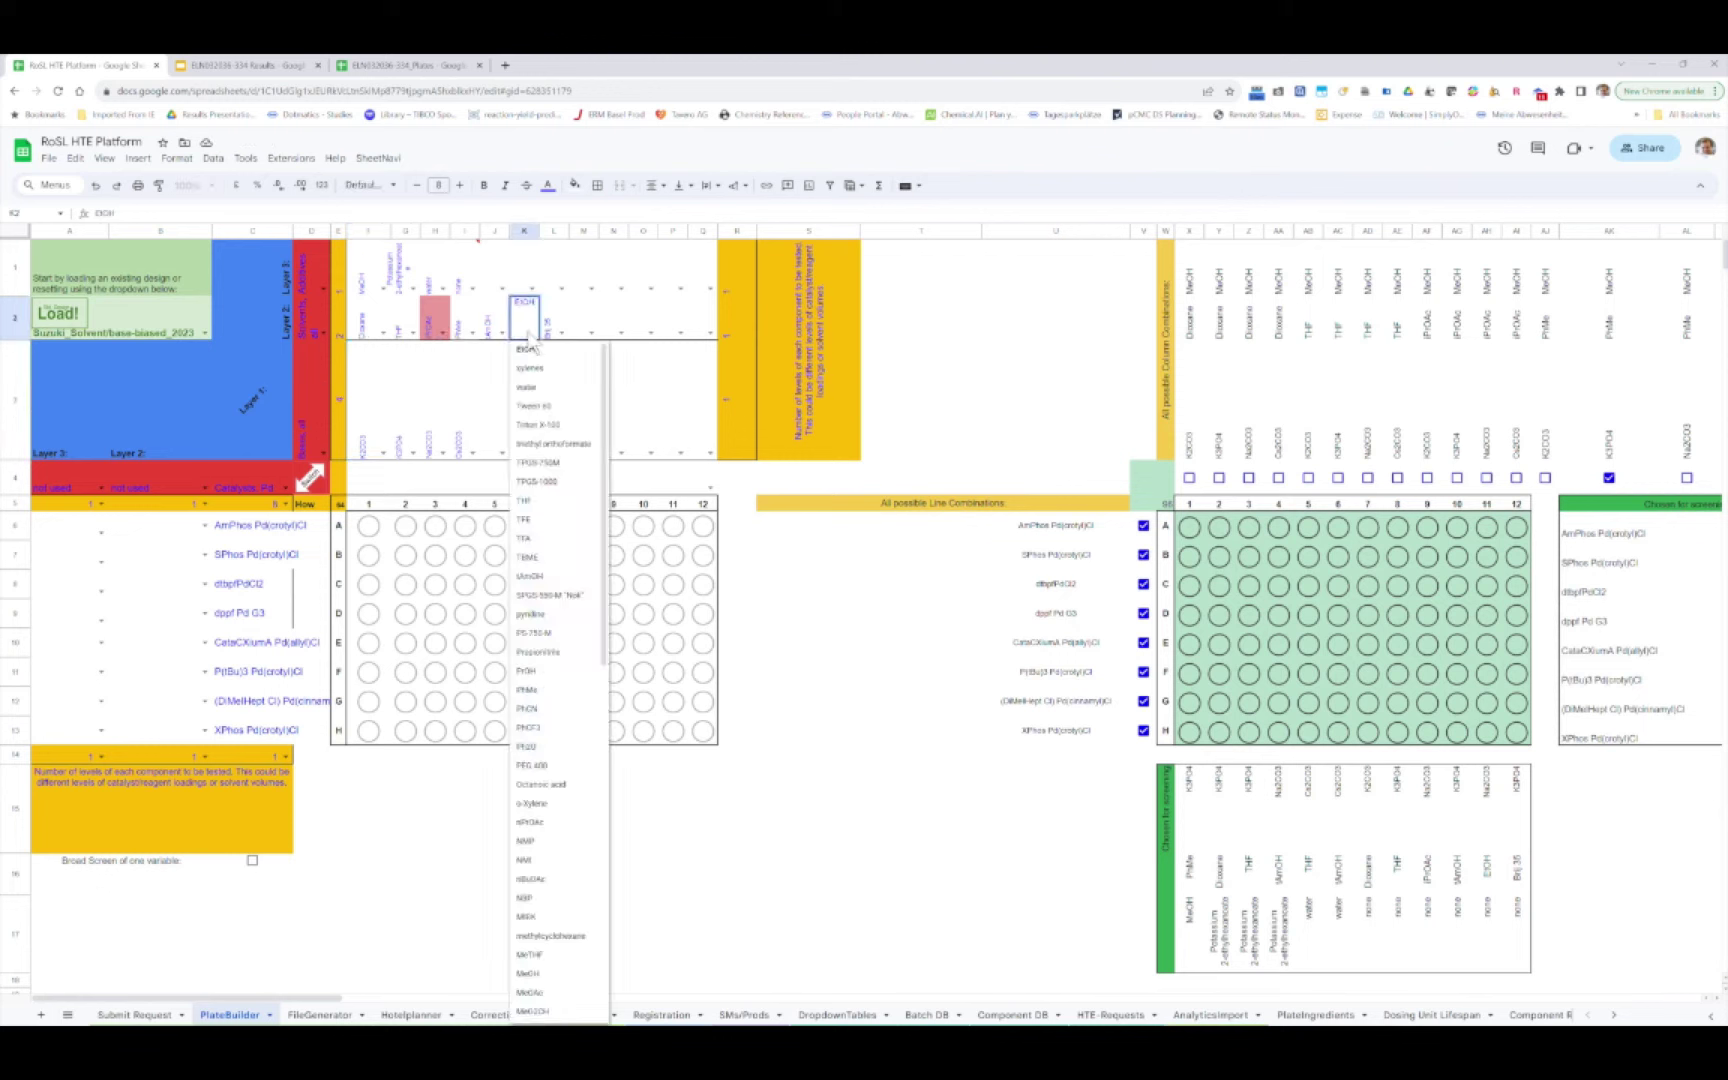
left_click(390, 262)
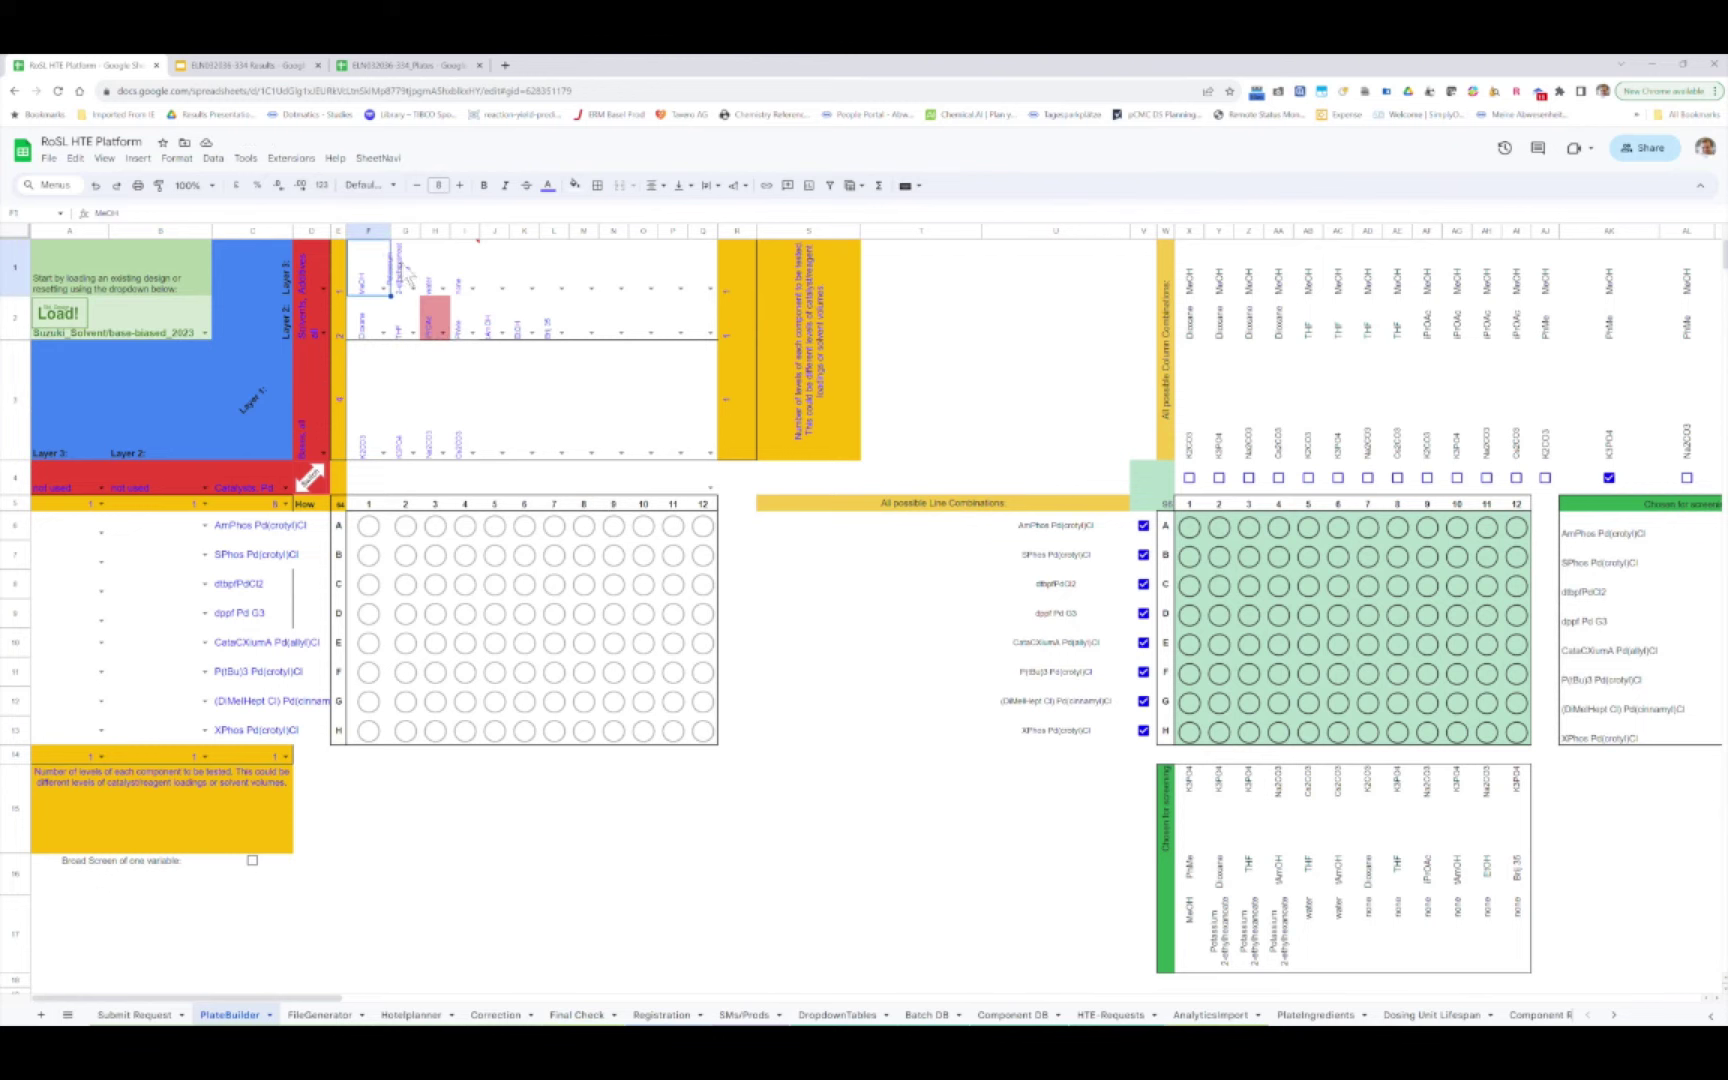
left_click(416, 292)
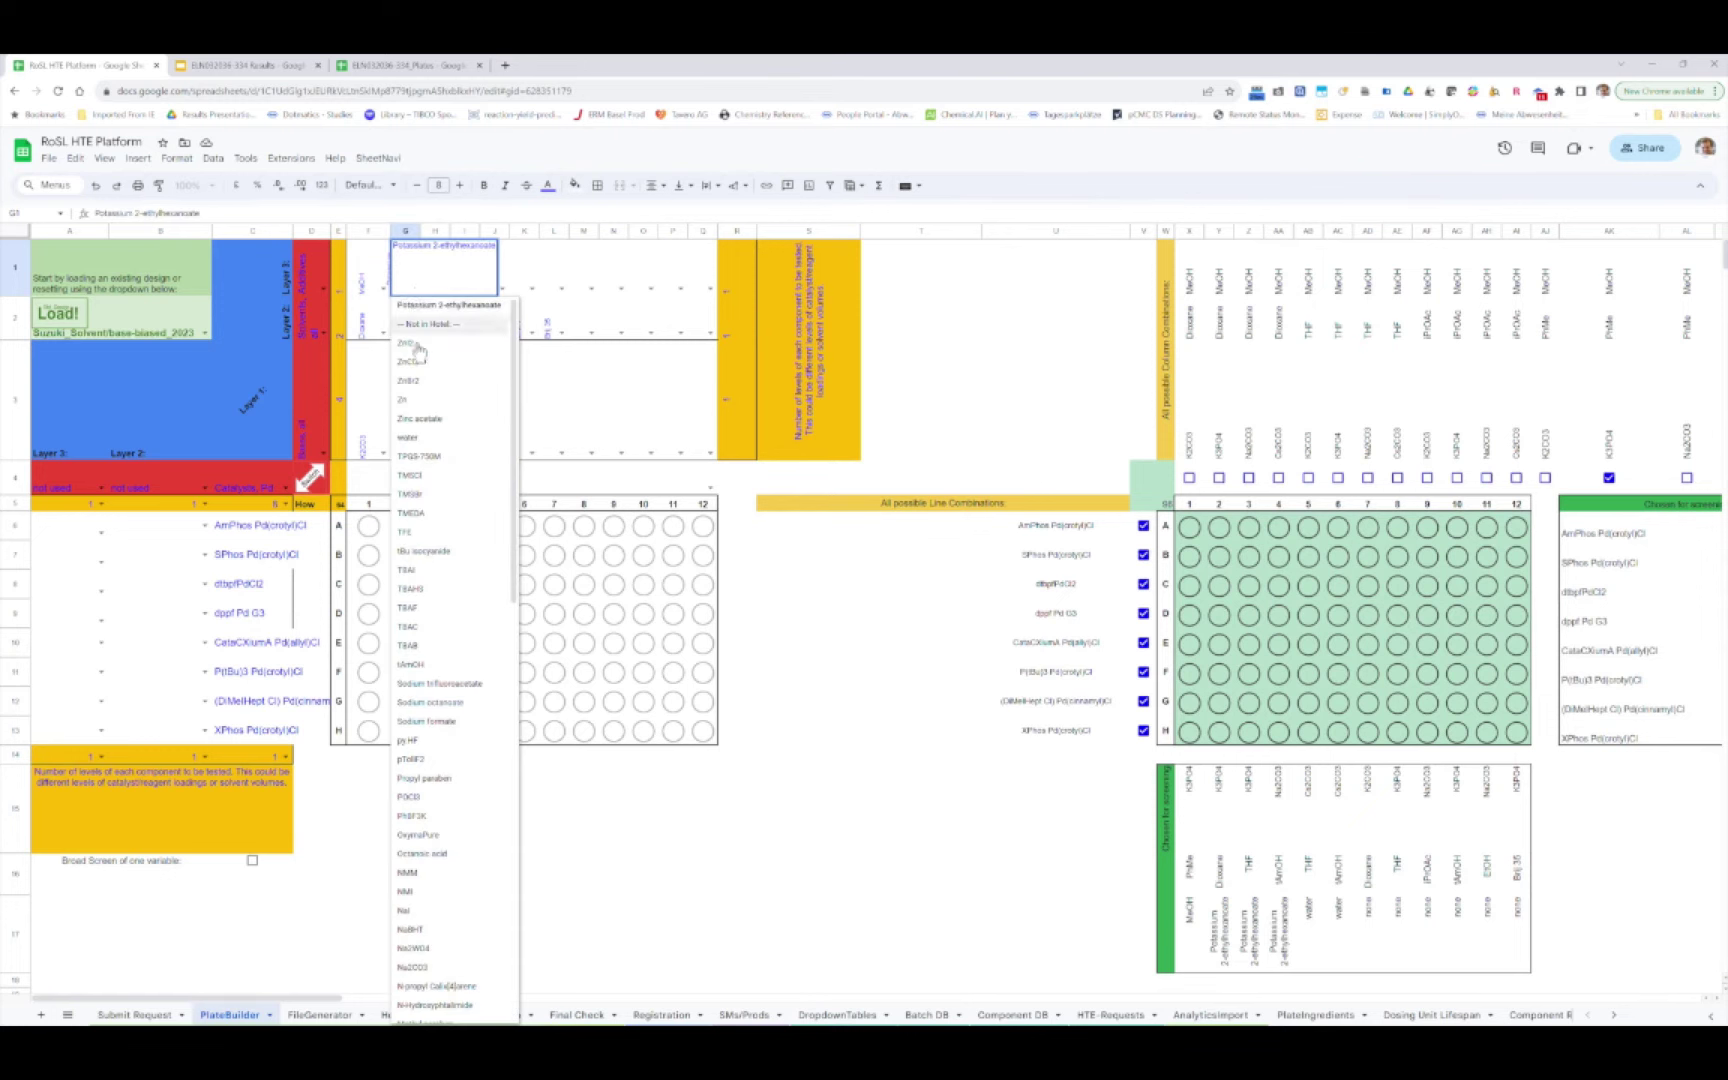
scroll(450, 546, "down", 10)
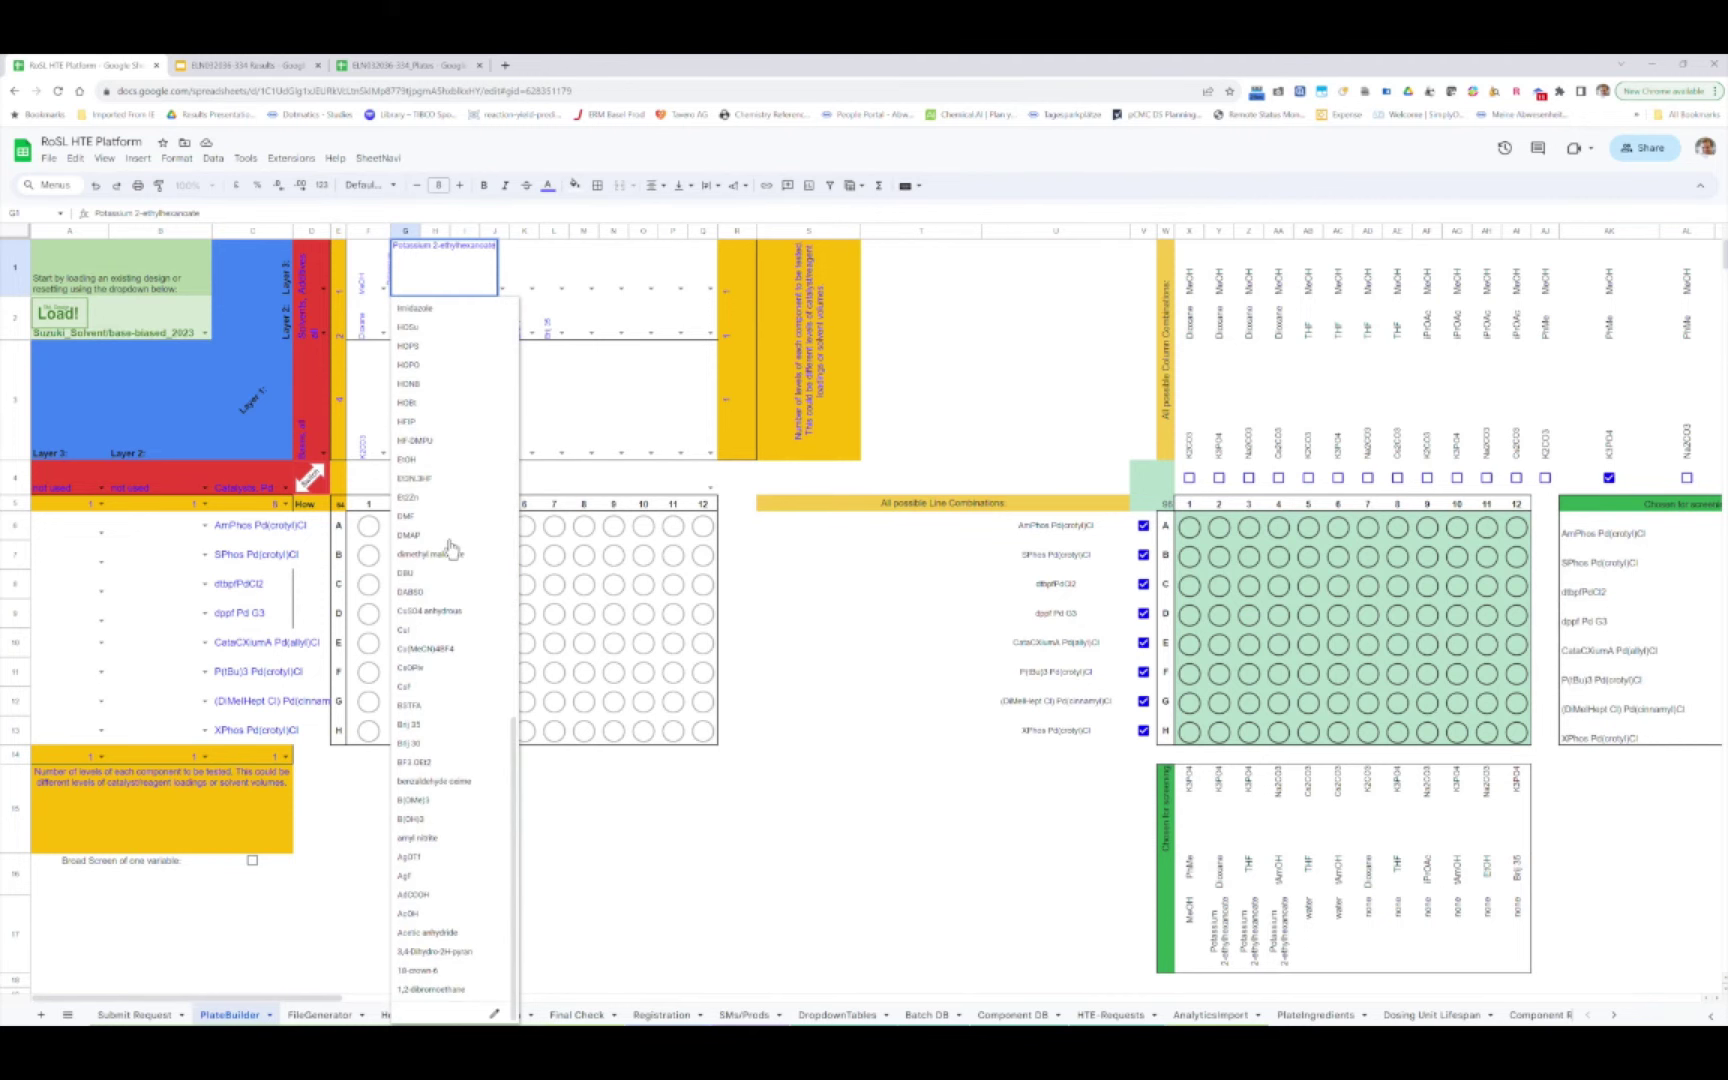
scroll(450, 546, "up", 10)
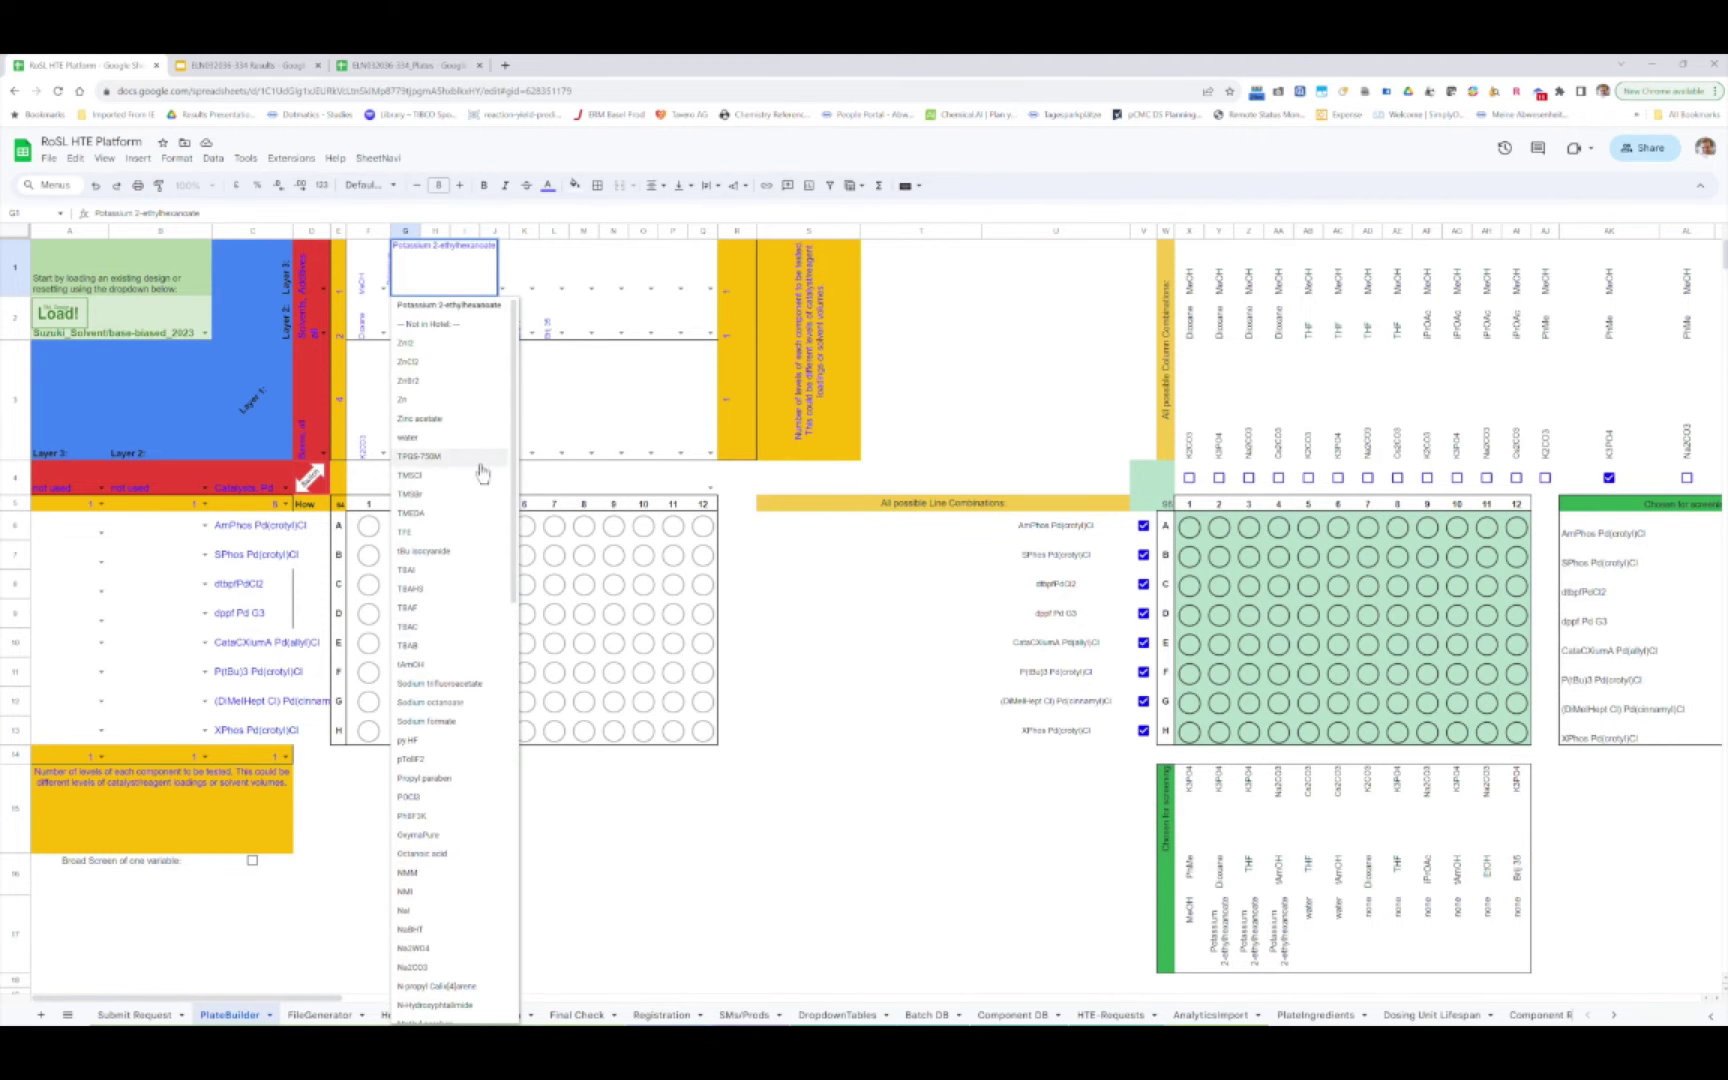
key("Escape")
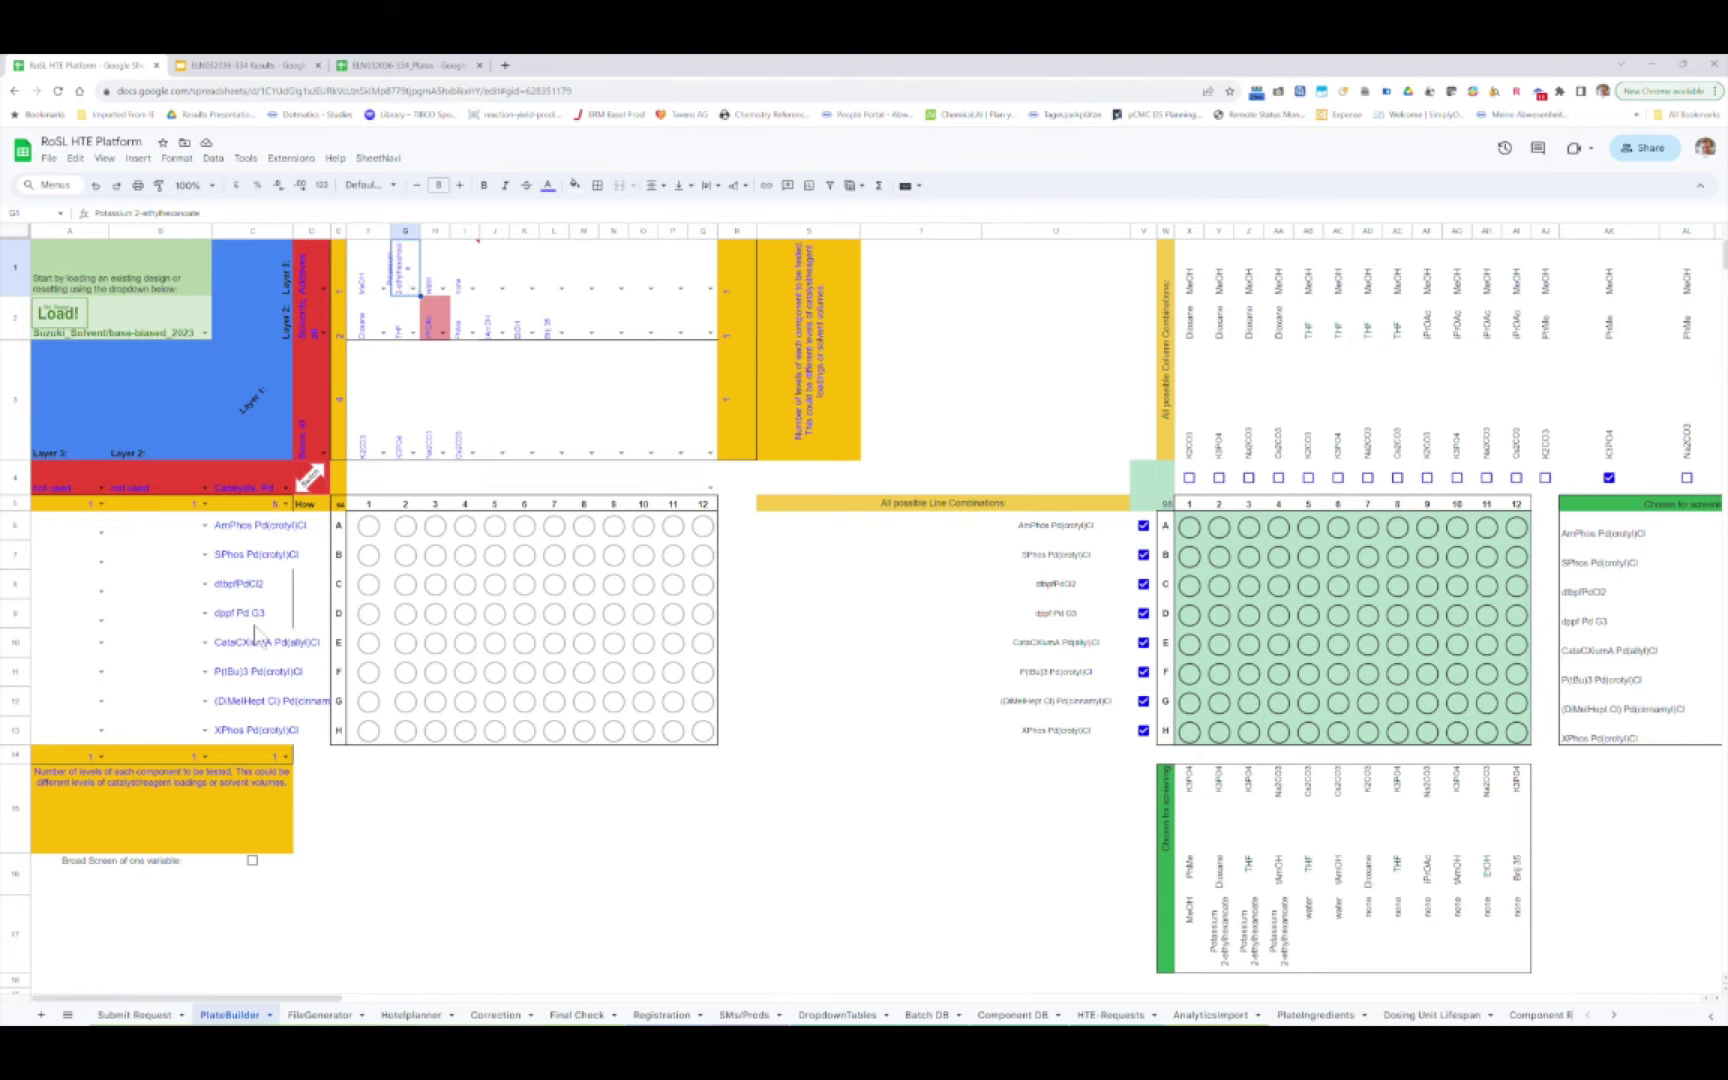
Change the second catalyst to AlPhosPd G6 Br and the third catalyst to dcypfPdCl2 in the PlateBuilder catalyst list.
double_click(237, 552)
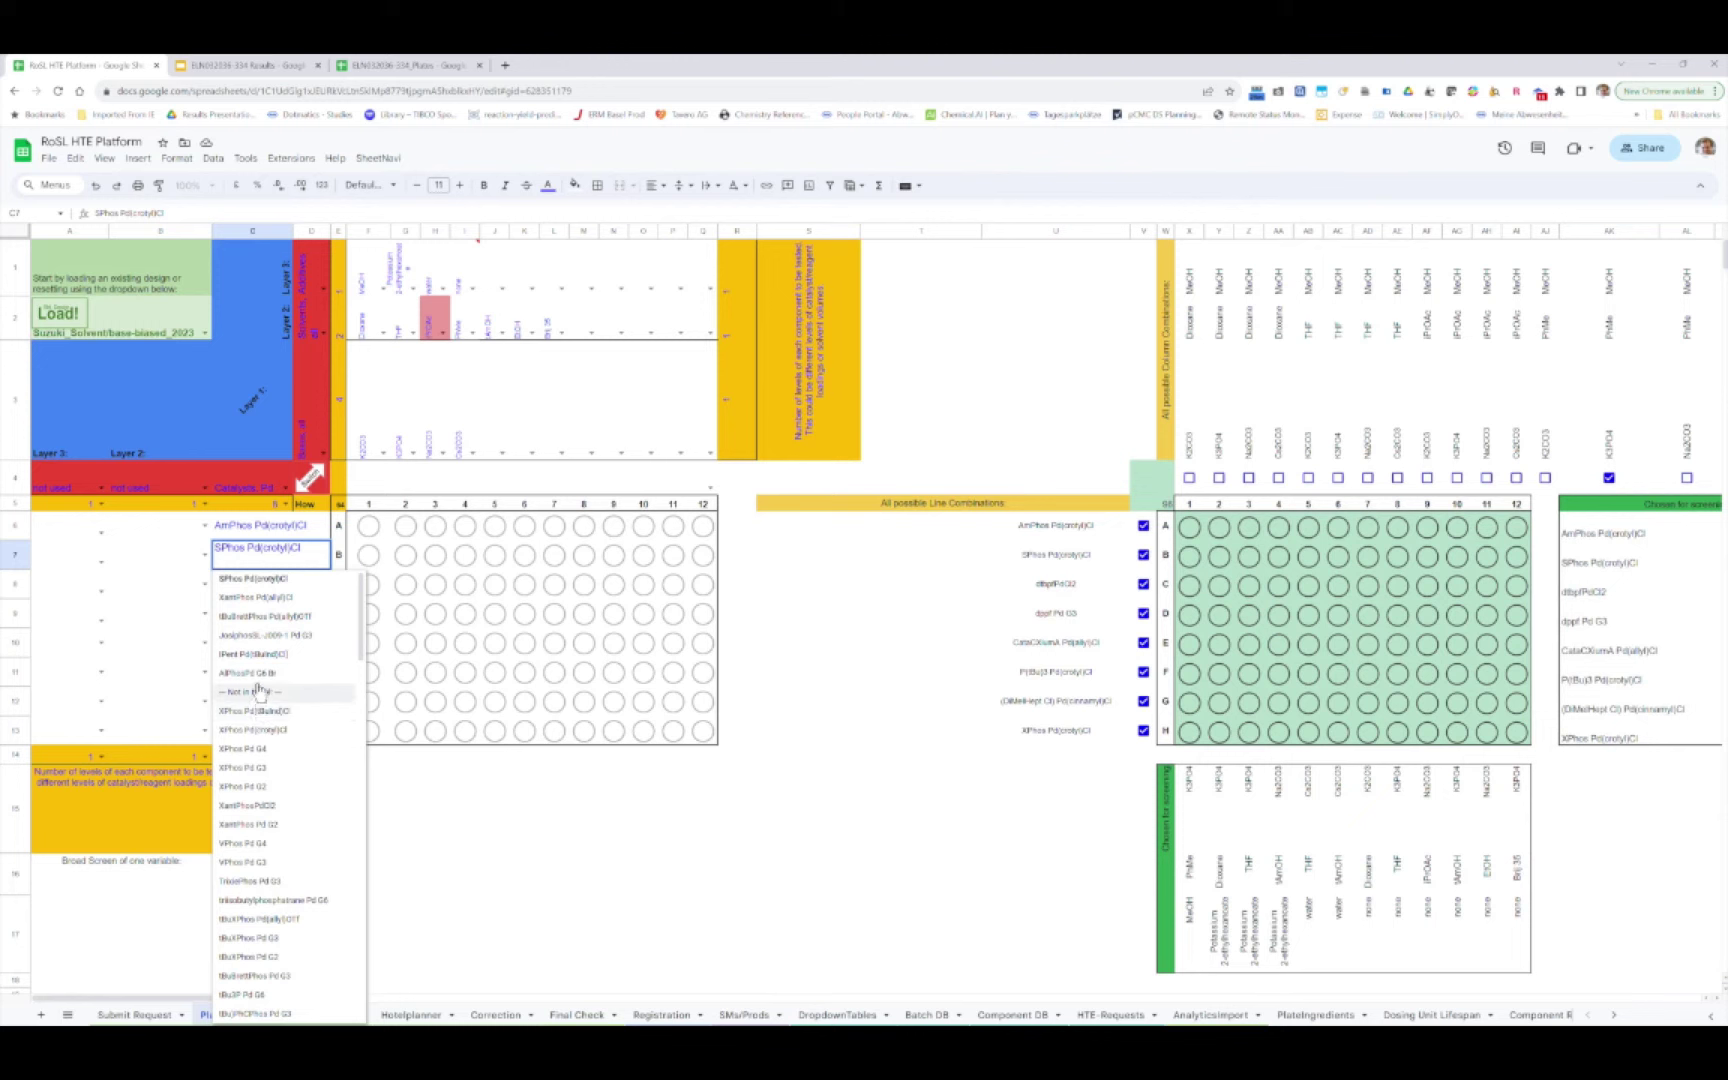
left_click(255, 673)
left_click(262, 593)
left_click(262, 593)
left_click(262, 593)
left_click(262, 593)
left_click(250, 617)
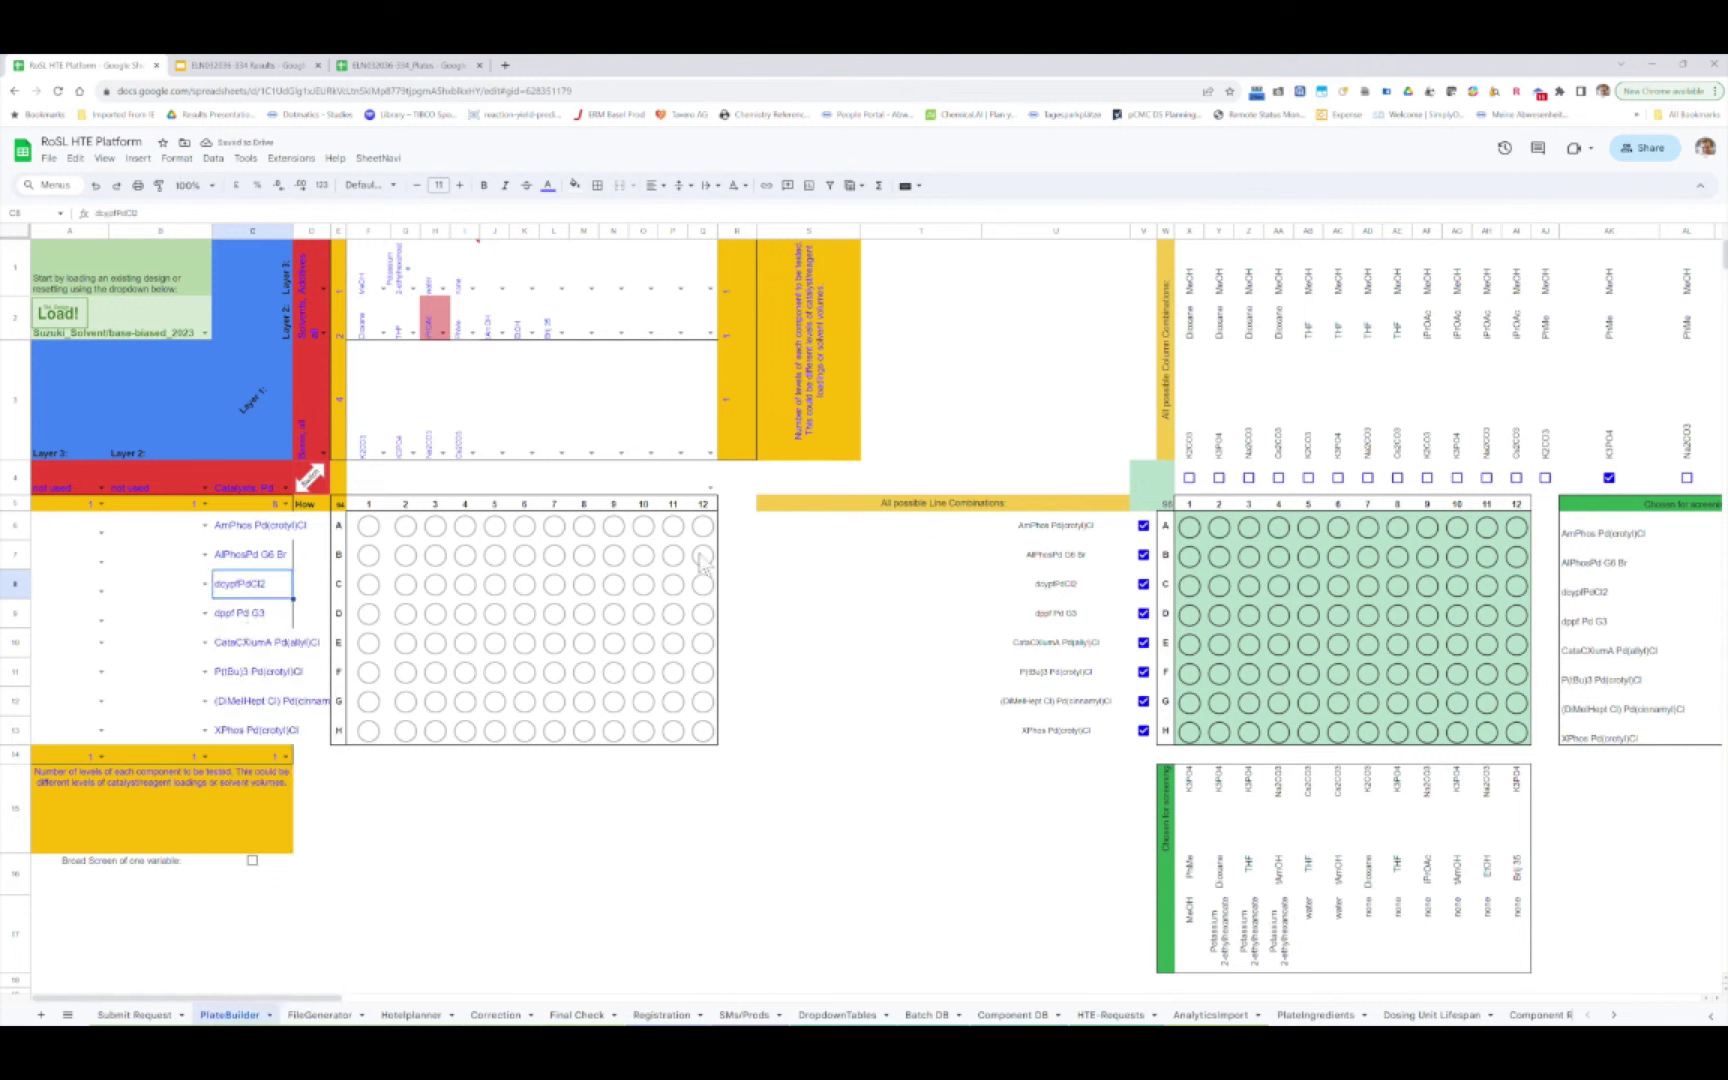
Deselect AlPhosPd G6 Br, dcypfPdCl2 and dppf Pd G3 in the possible line combinations.
scroll(1098, 556, "right", 5)
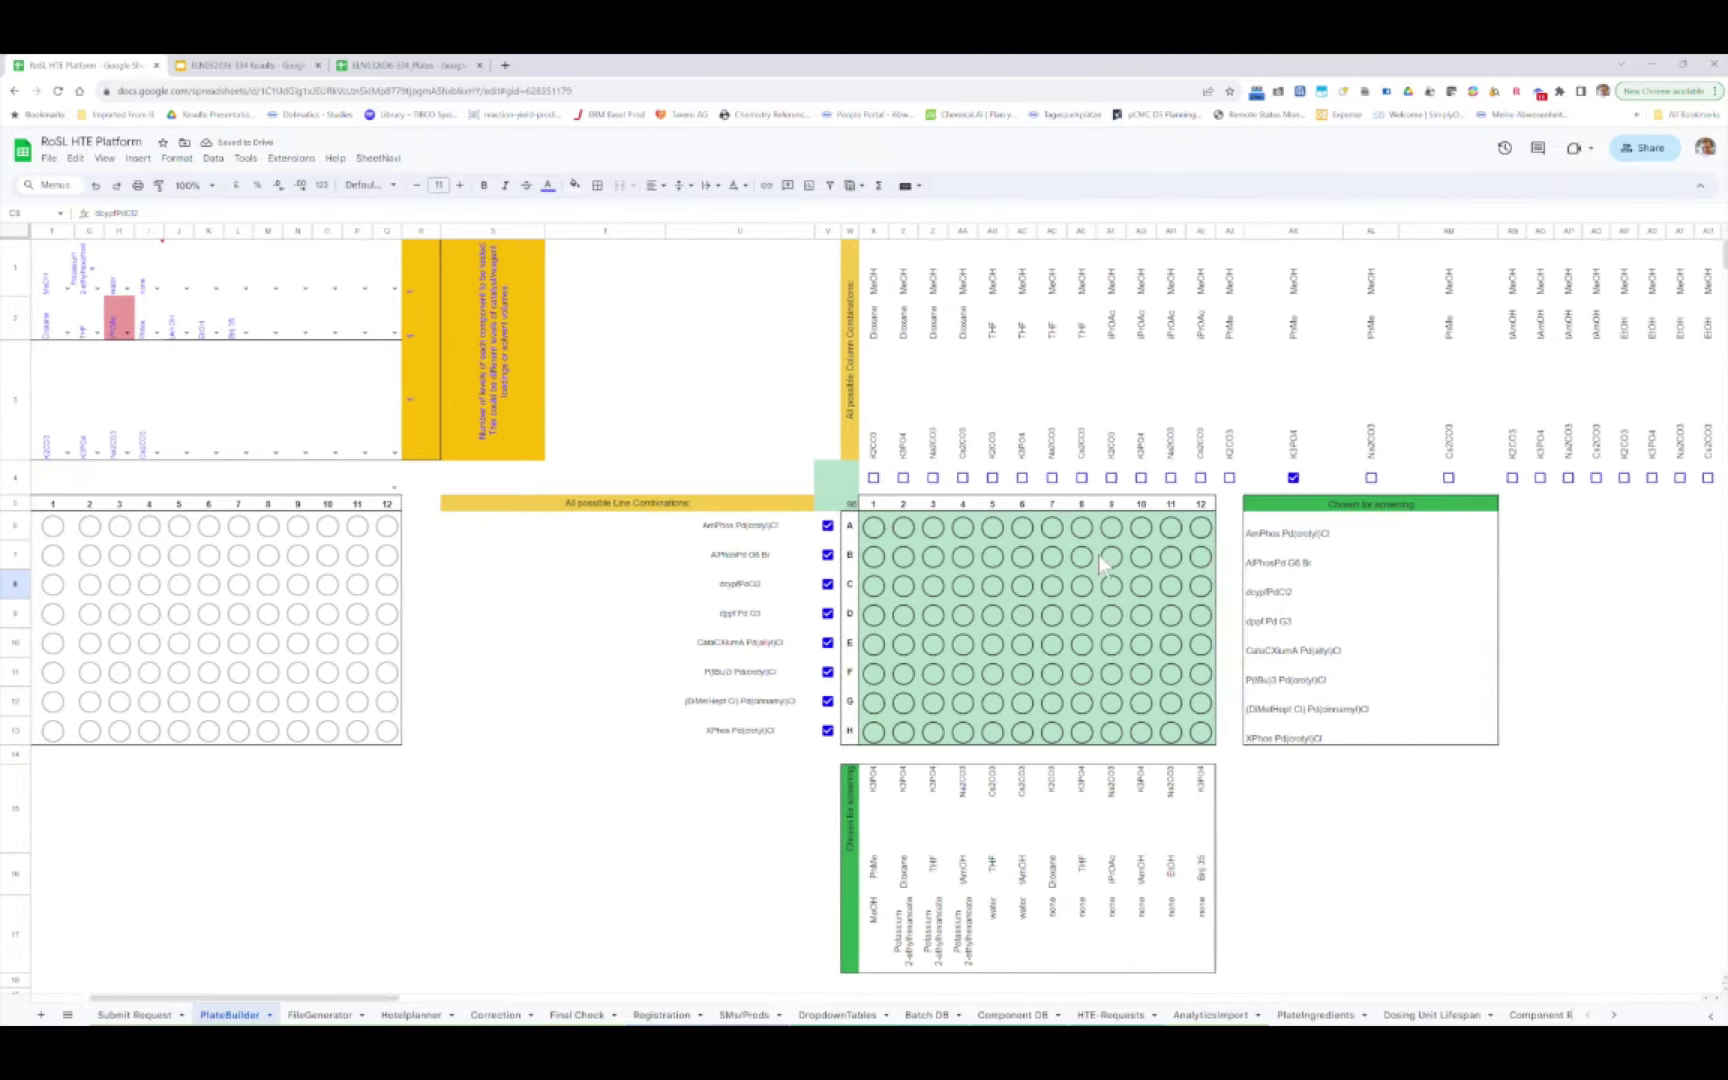
scroll(1100, 565, "right", 4)
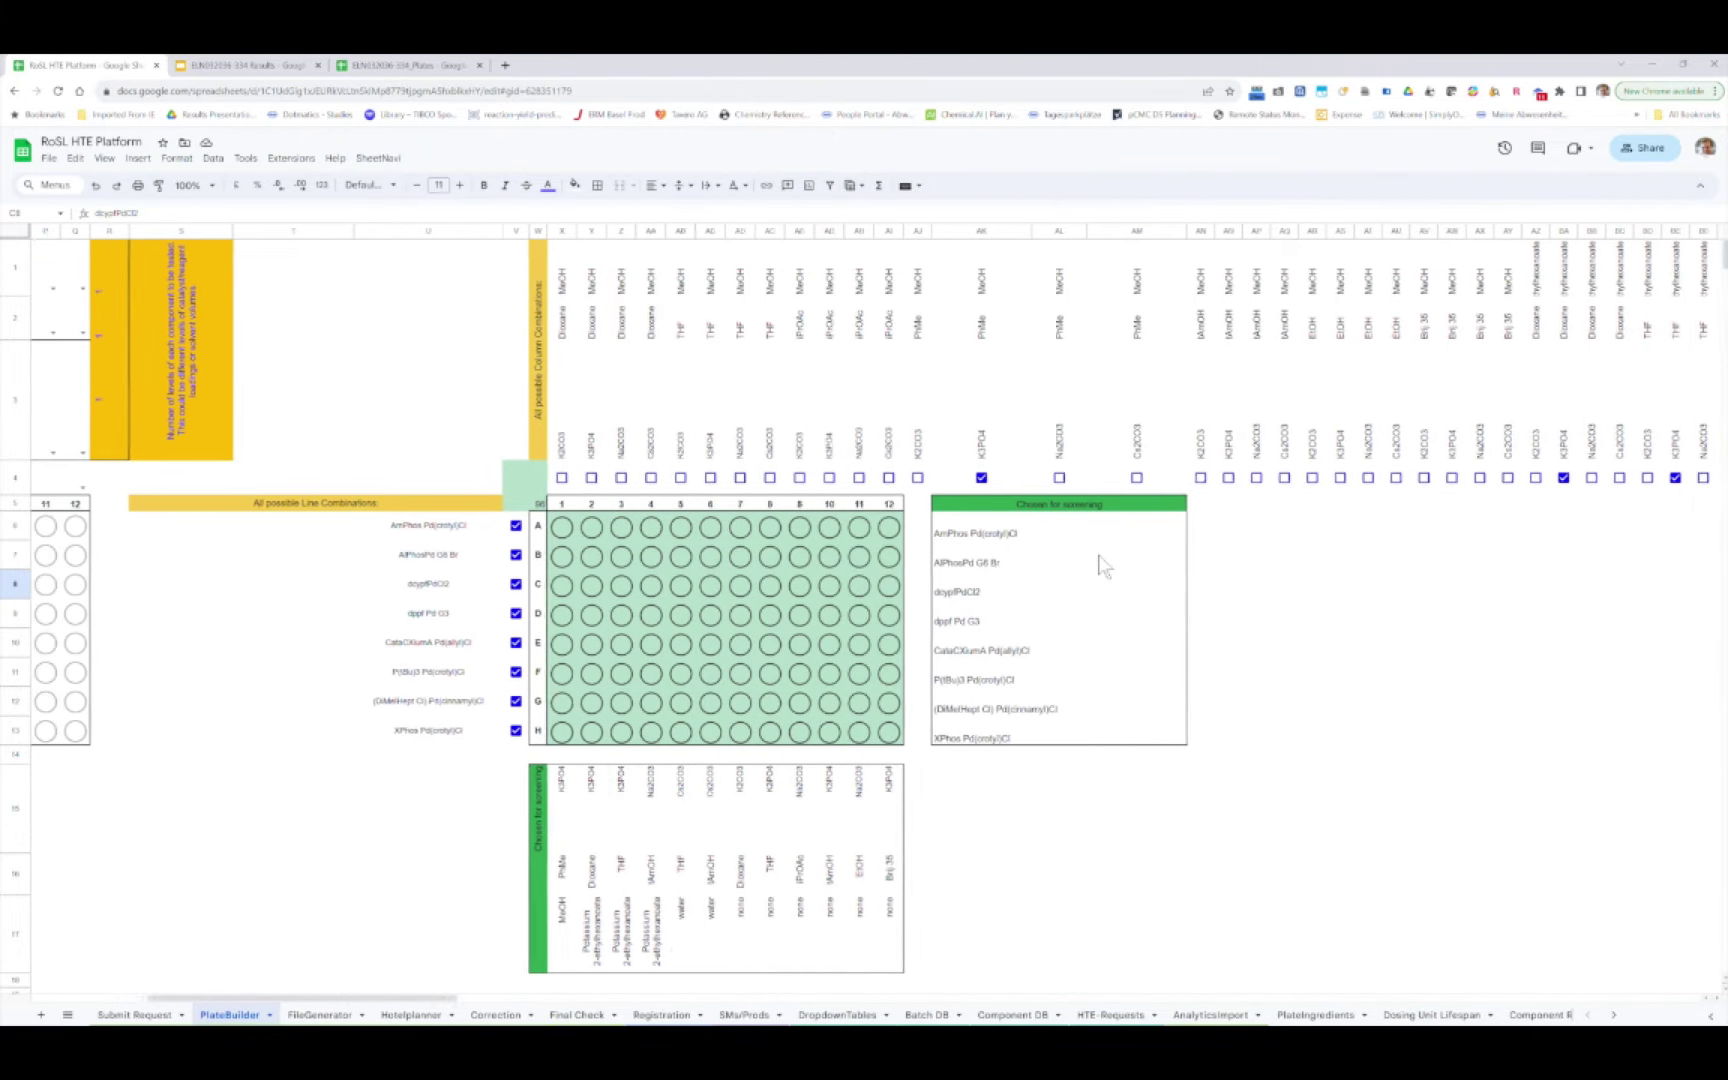
scroll(862, 552, "right", 12)
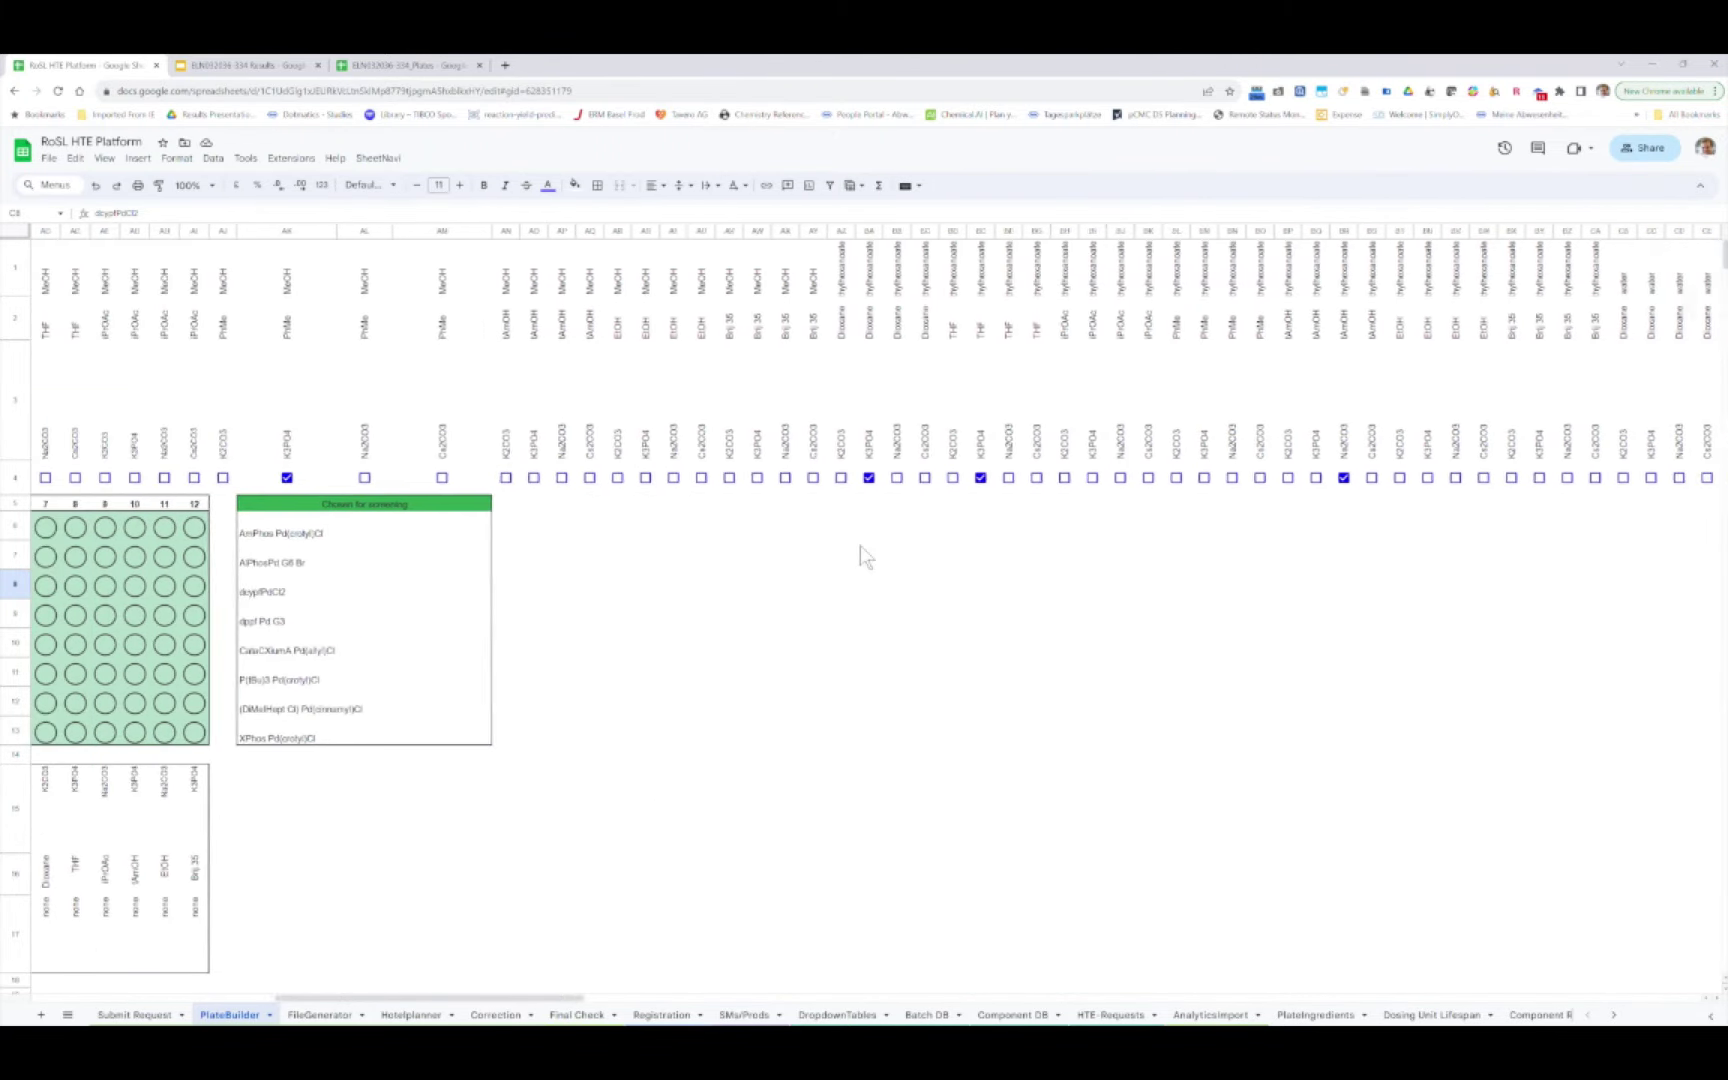
scroll(860, 545, "right", 6)
scroll(860, 545, "left", 8)
scroll(860, 545, "left", 14)
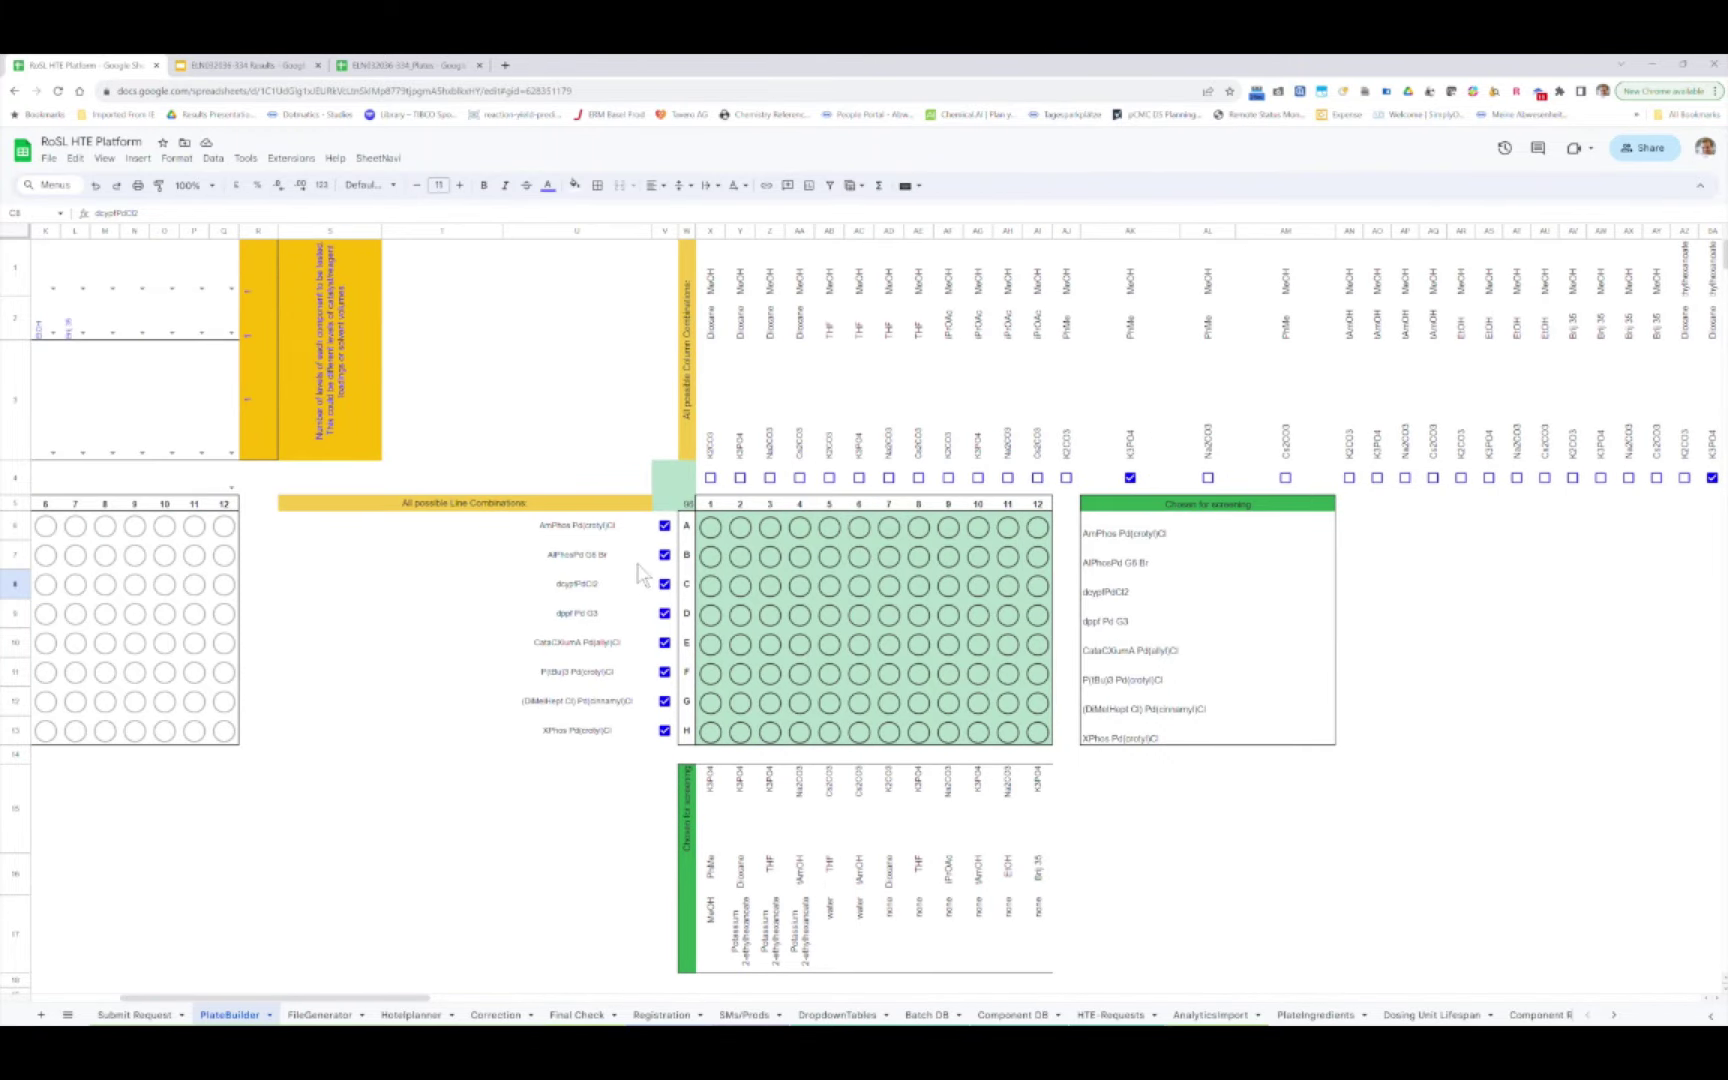
left_click(665, 555)
key("Down")
key("space")
key("Down")
key("space")
key("Down")
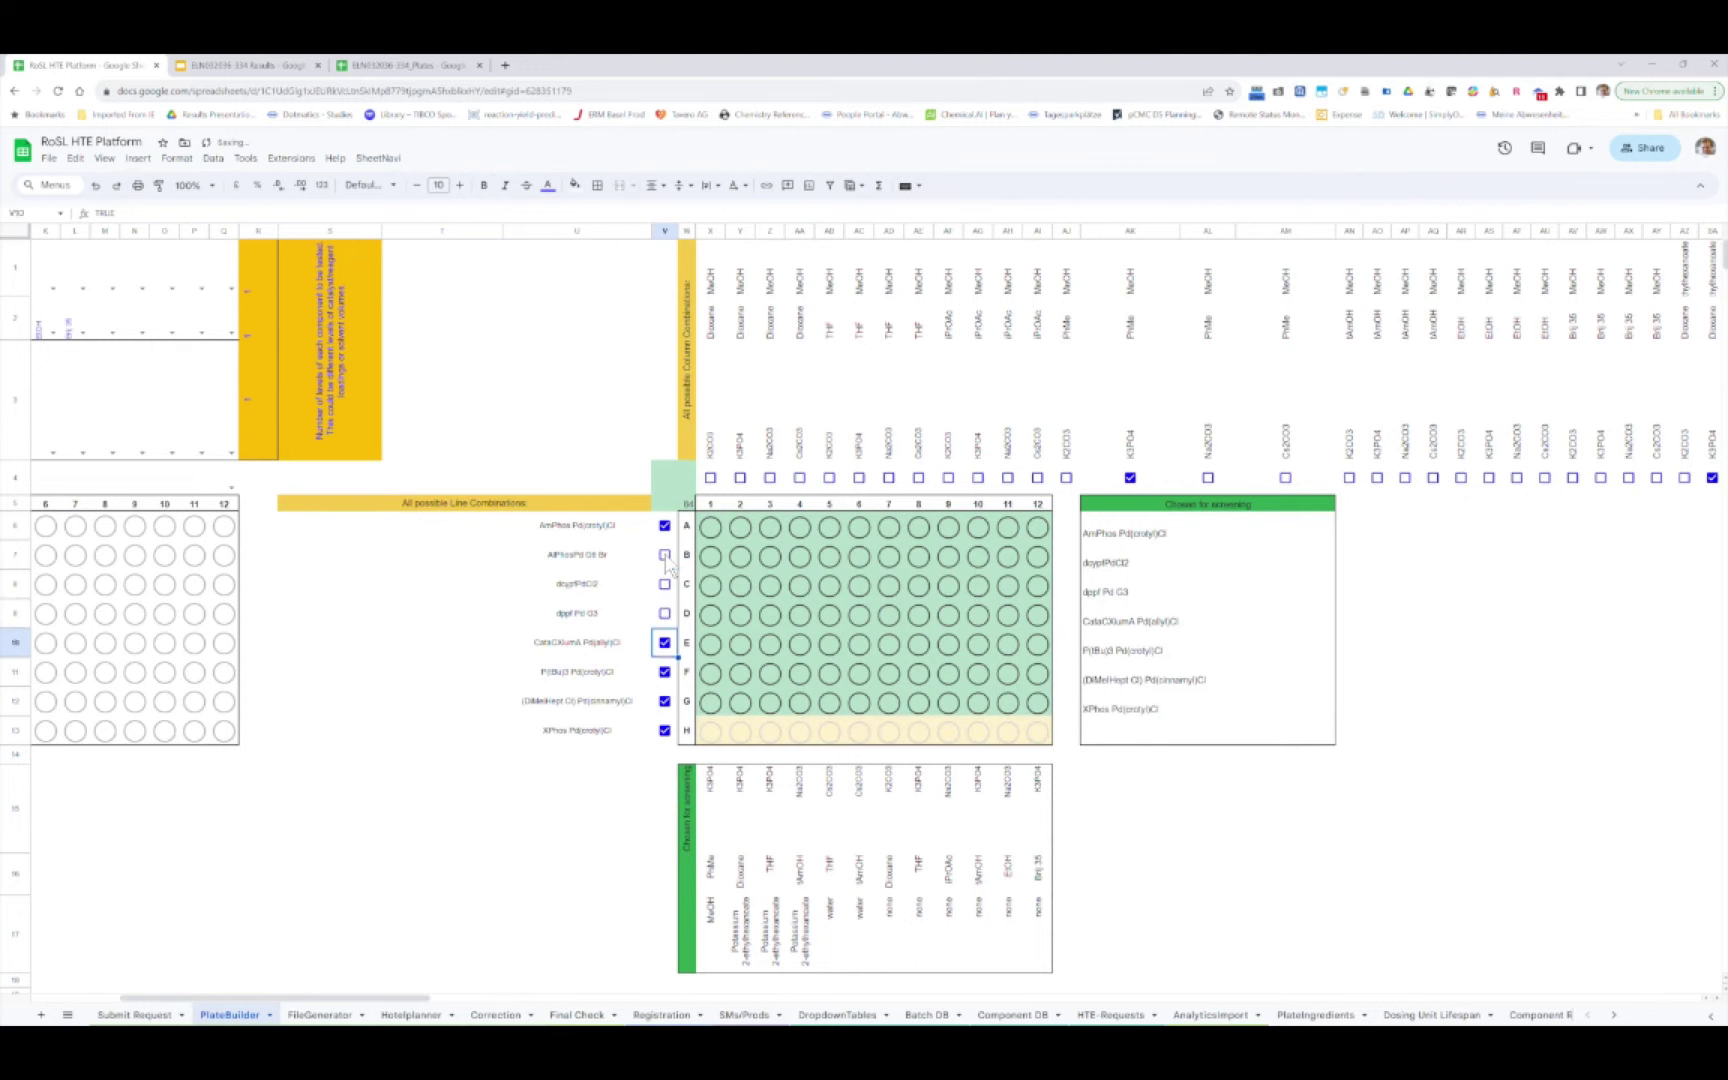
Swap the chosen column combination K3PO4/PhMe/MeOH for Na2CO3/iPrOAc/MeOH.
left_click(1131, 479)
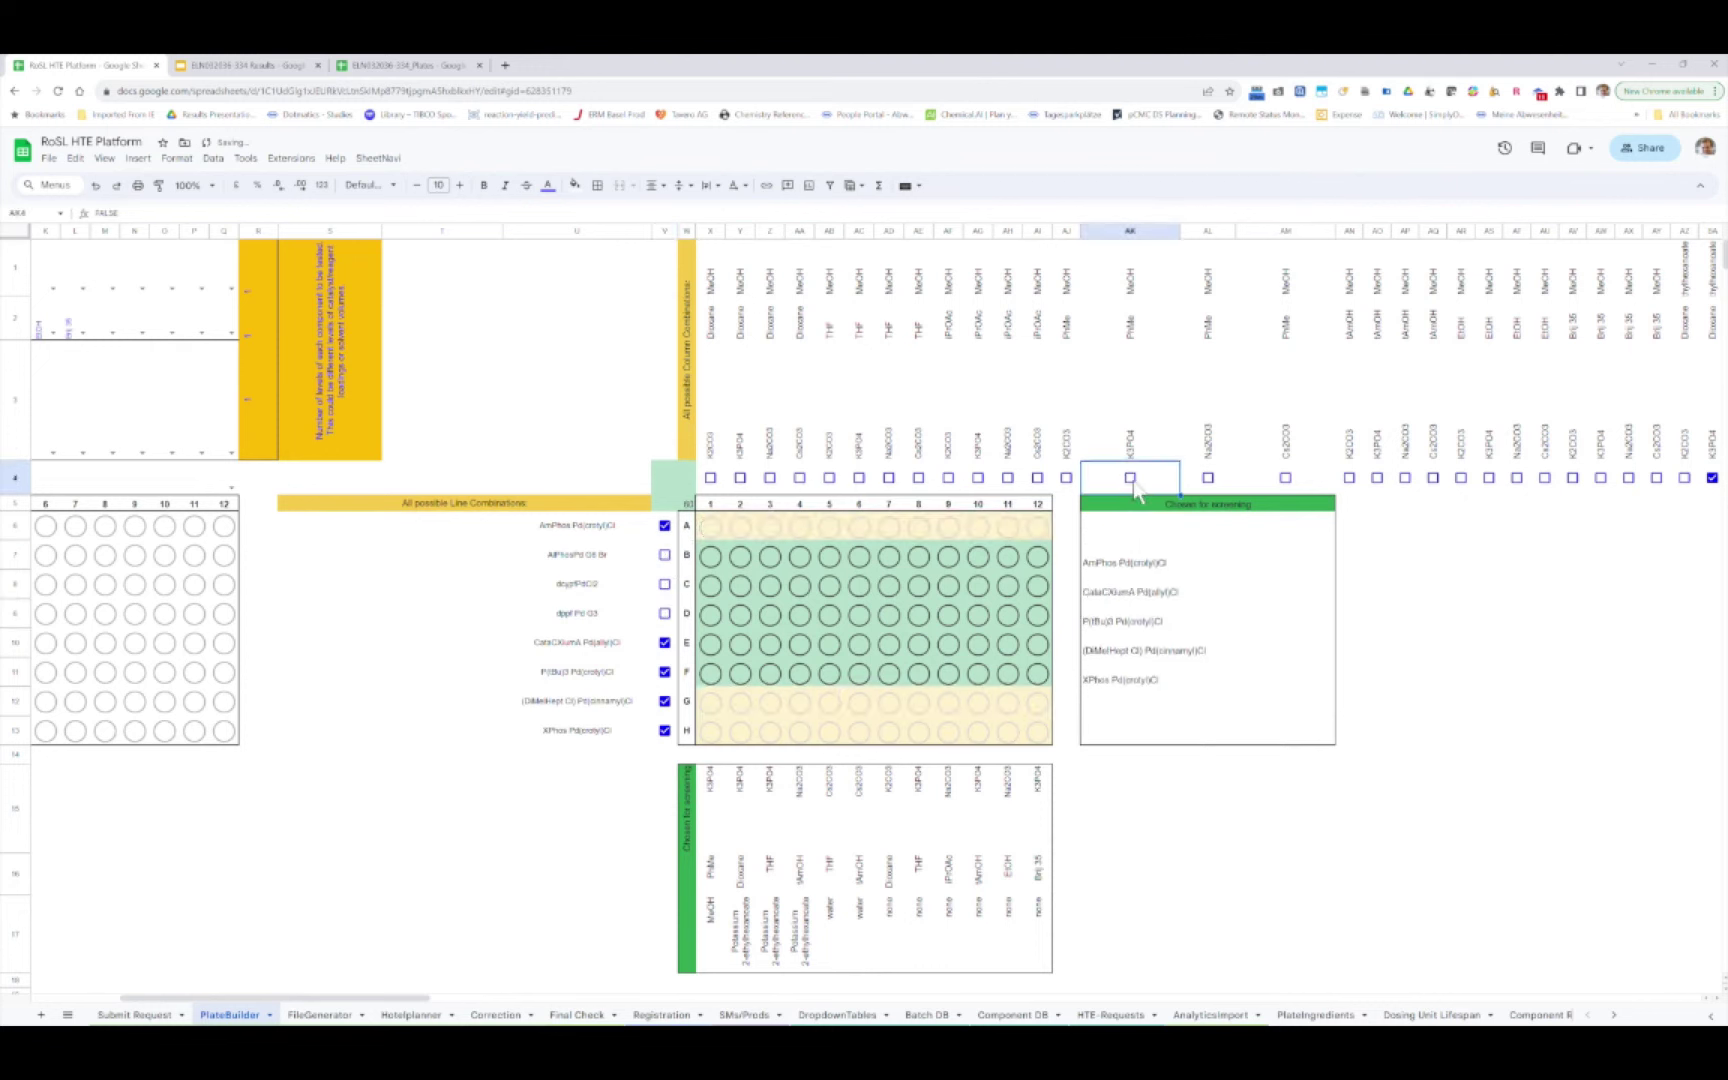
left_click(1008, 478)
Include AlPhosPd G6 Br, dcypfPdCl2 and dppf Pd G3 in the line combinations again.
left_click(667, 556)
key("Down")
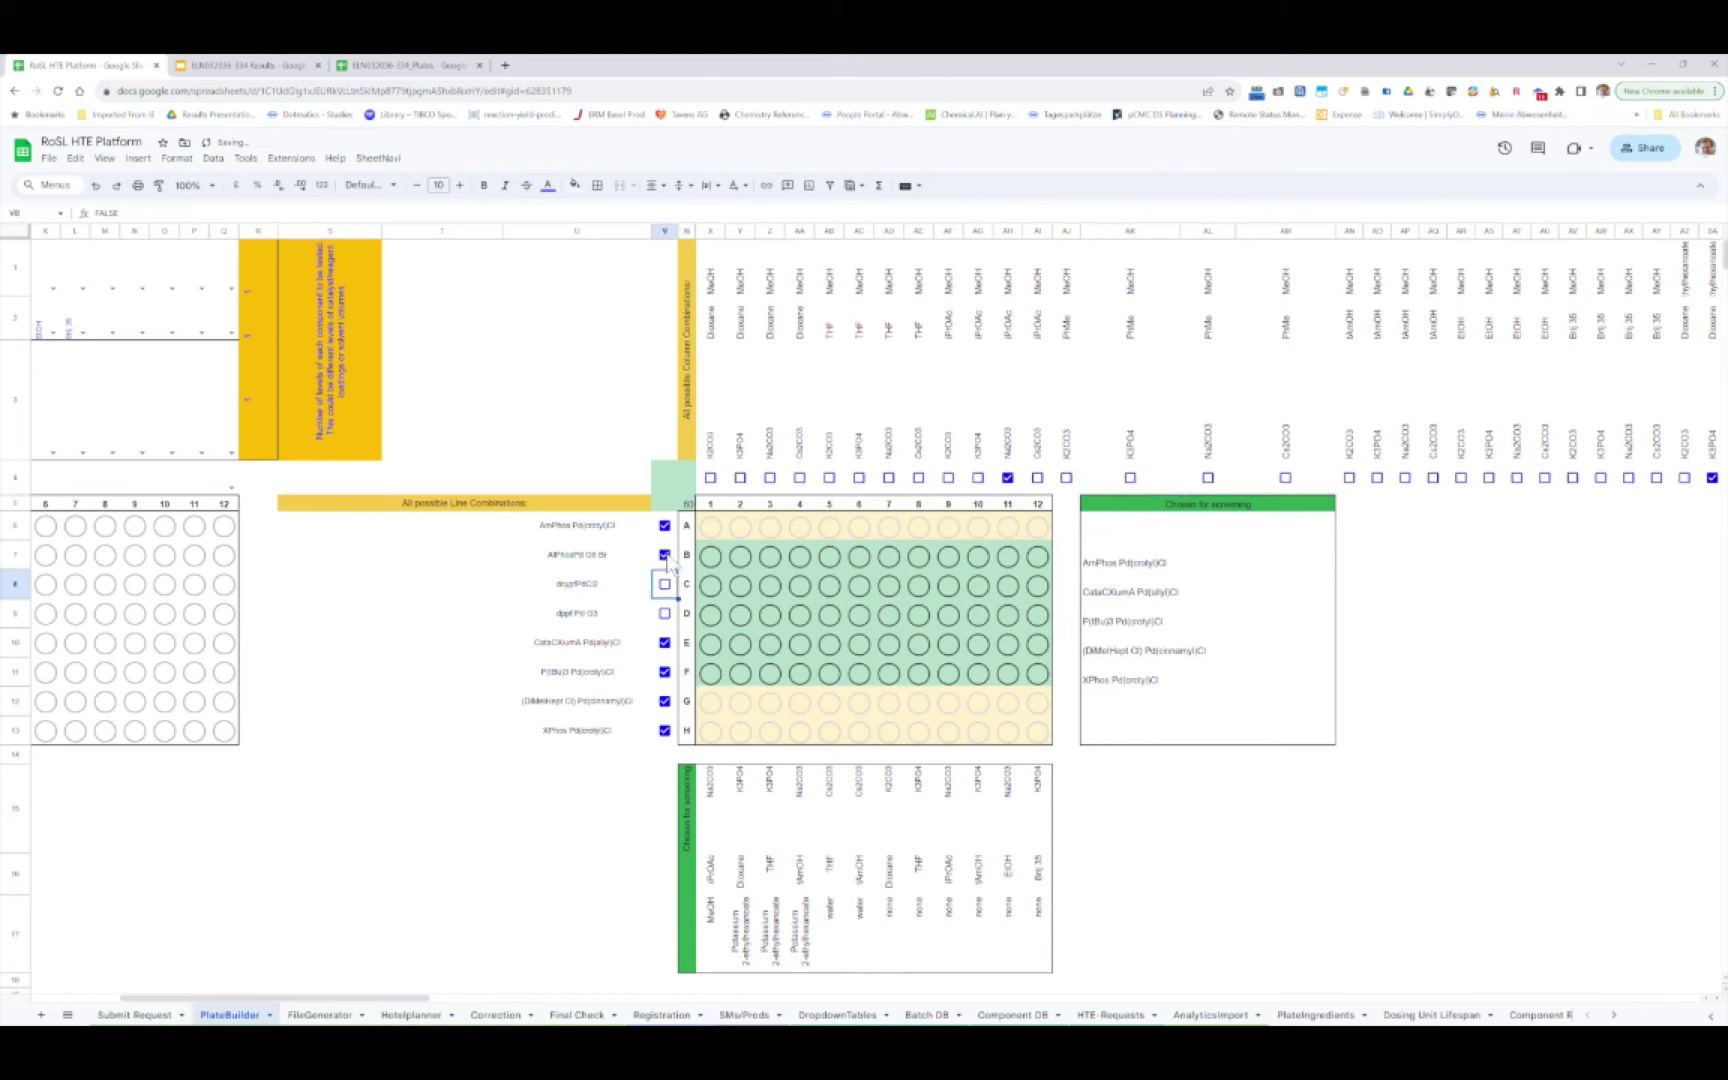
key("Down")
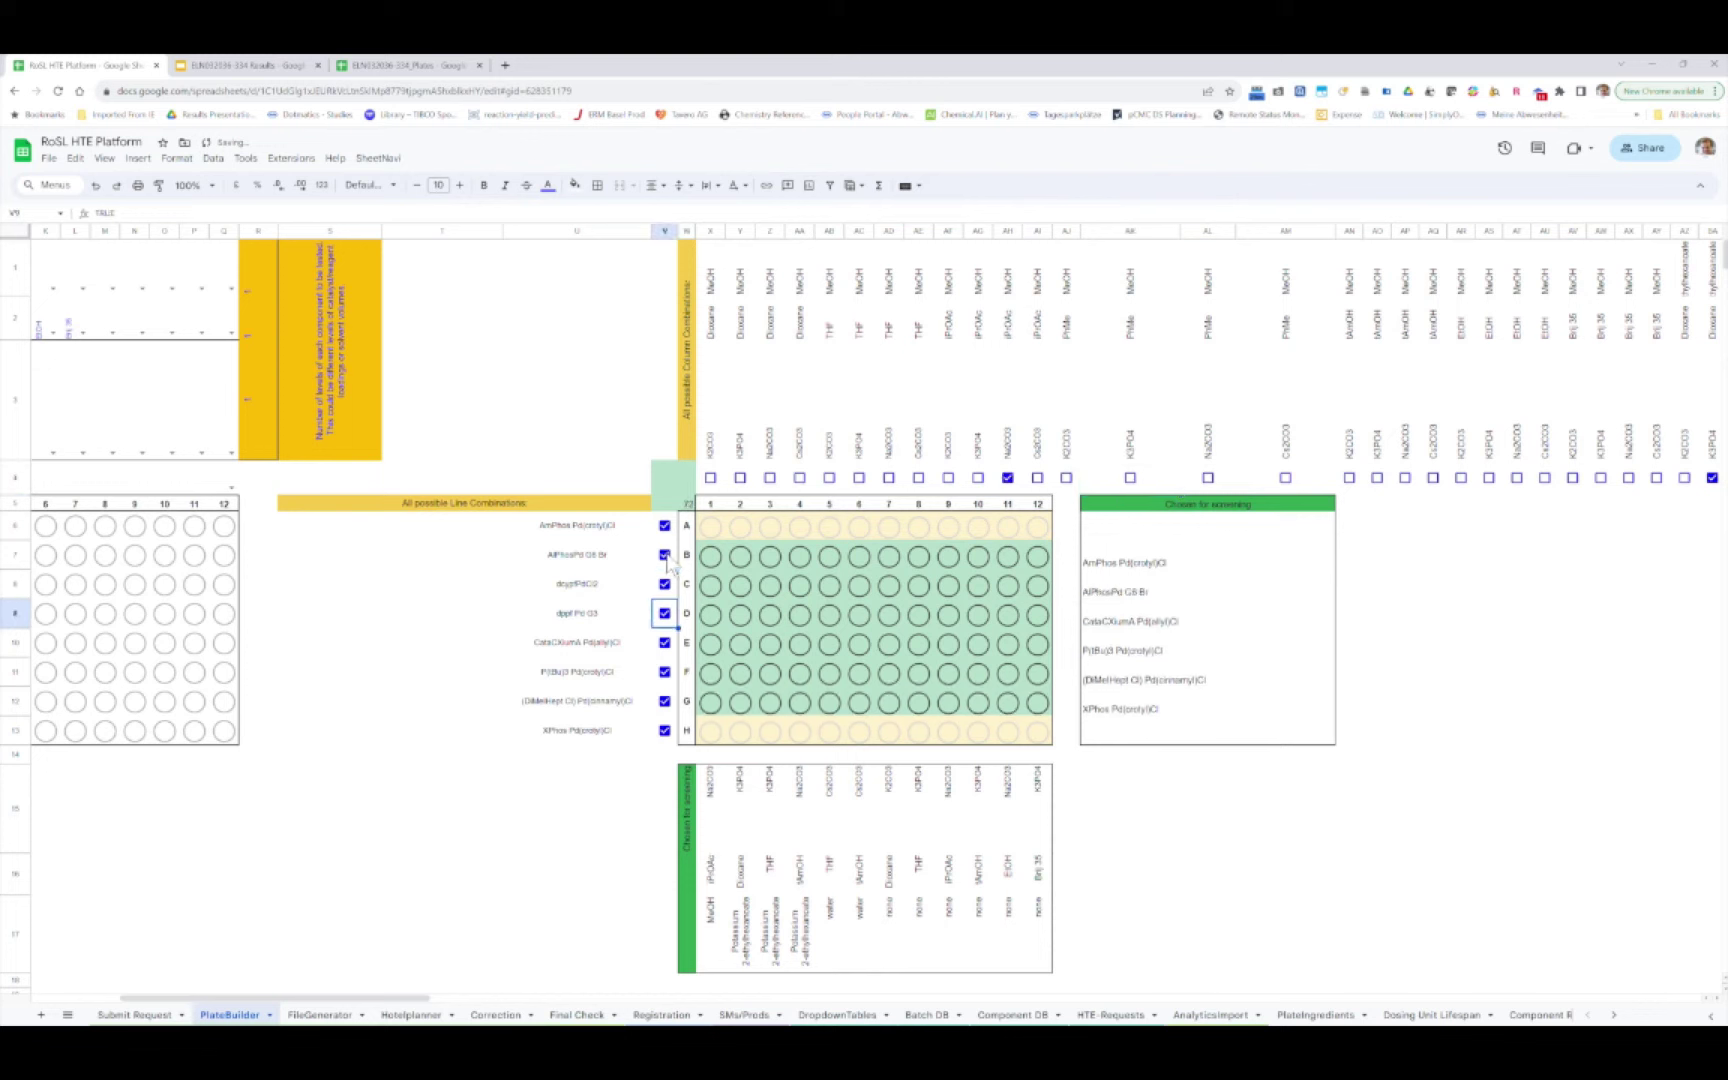
left_click(316, 1016)
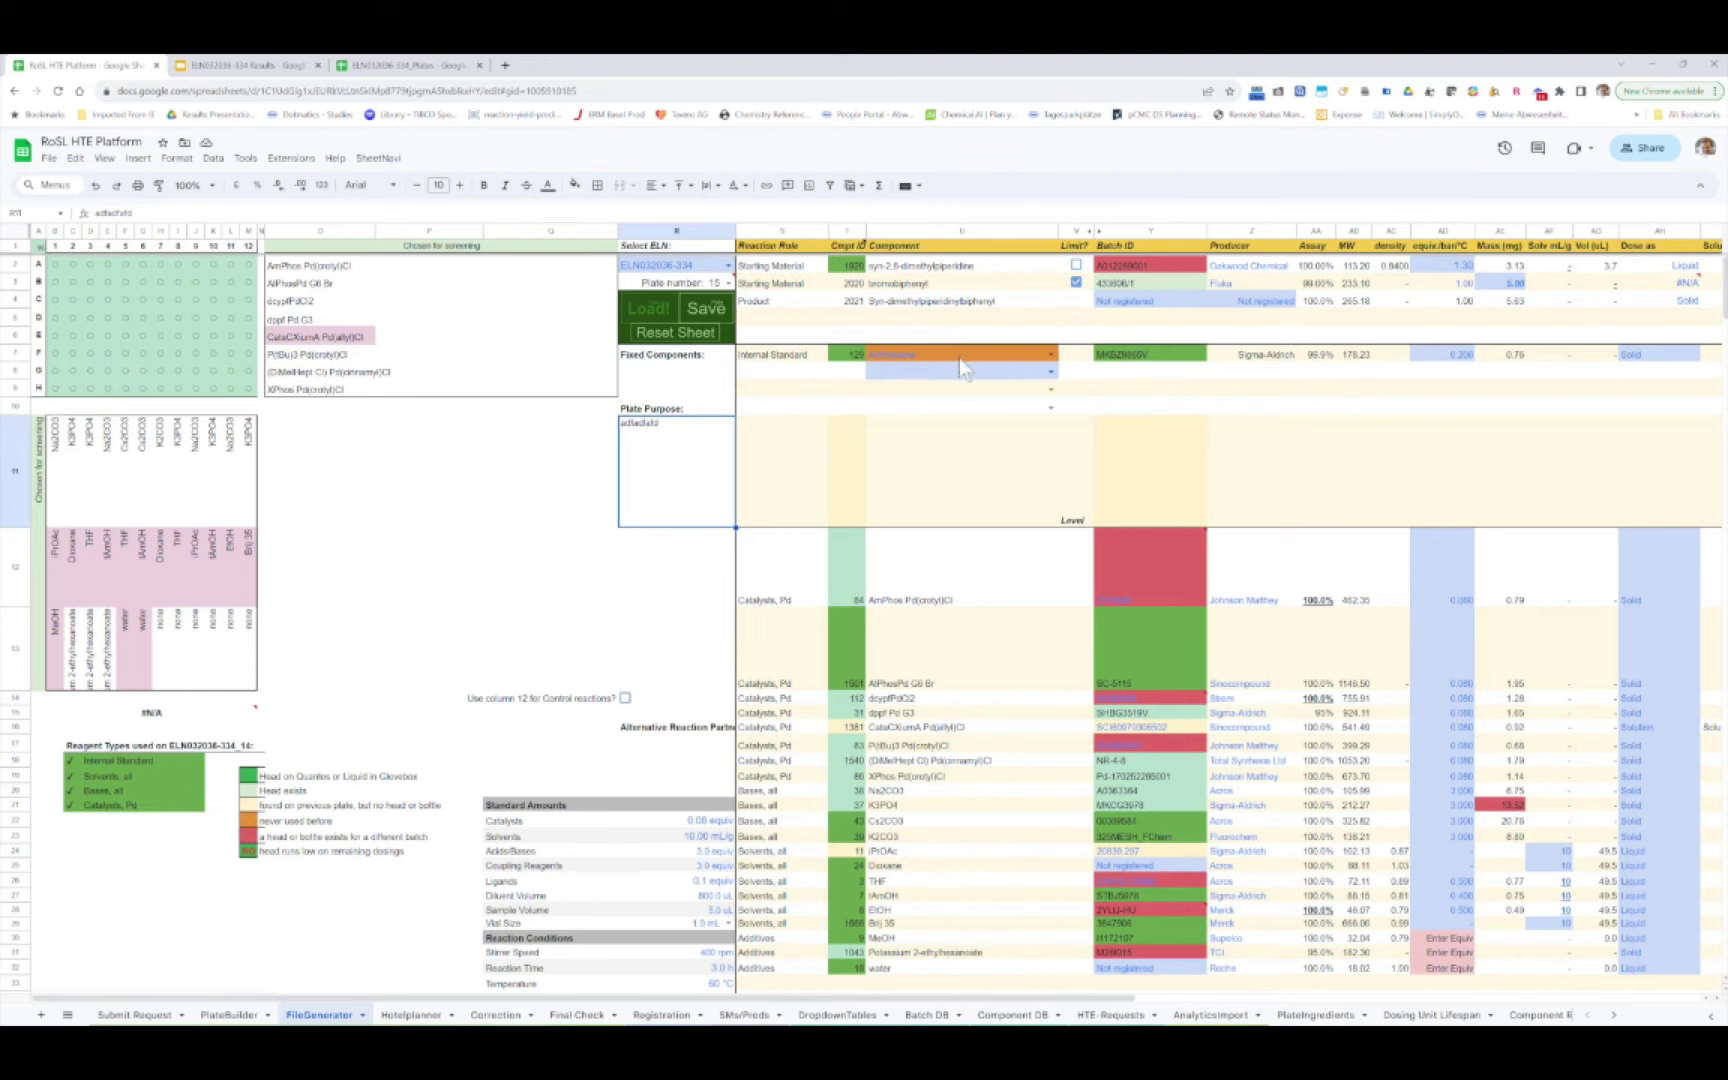
mouse_move(1125, 570)
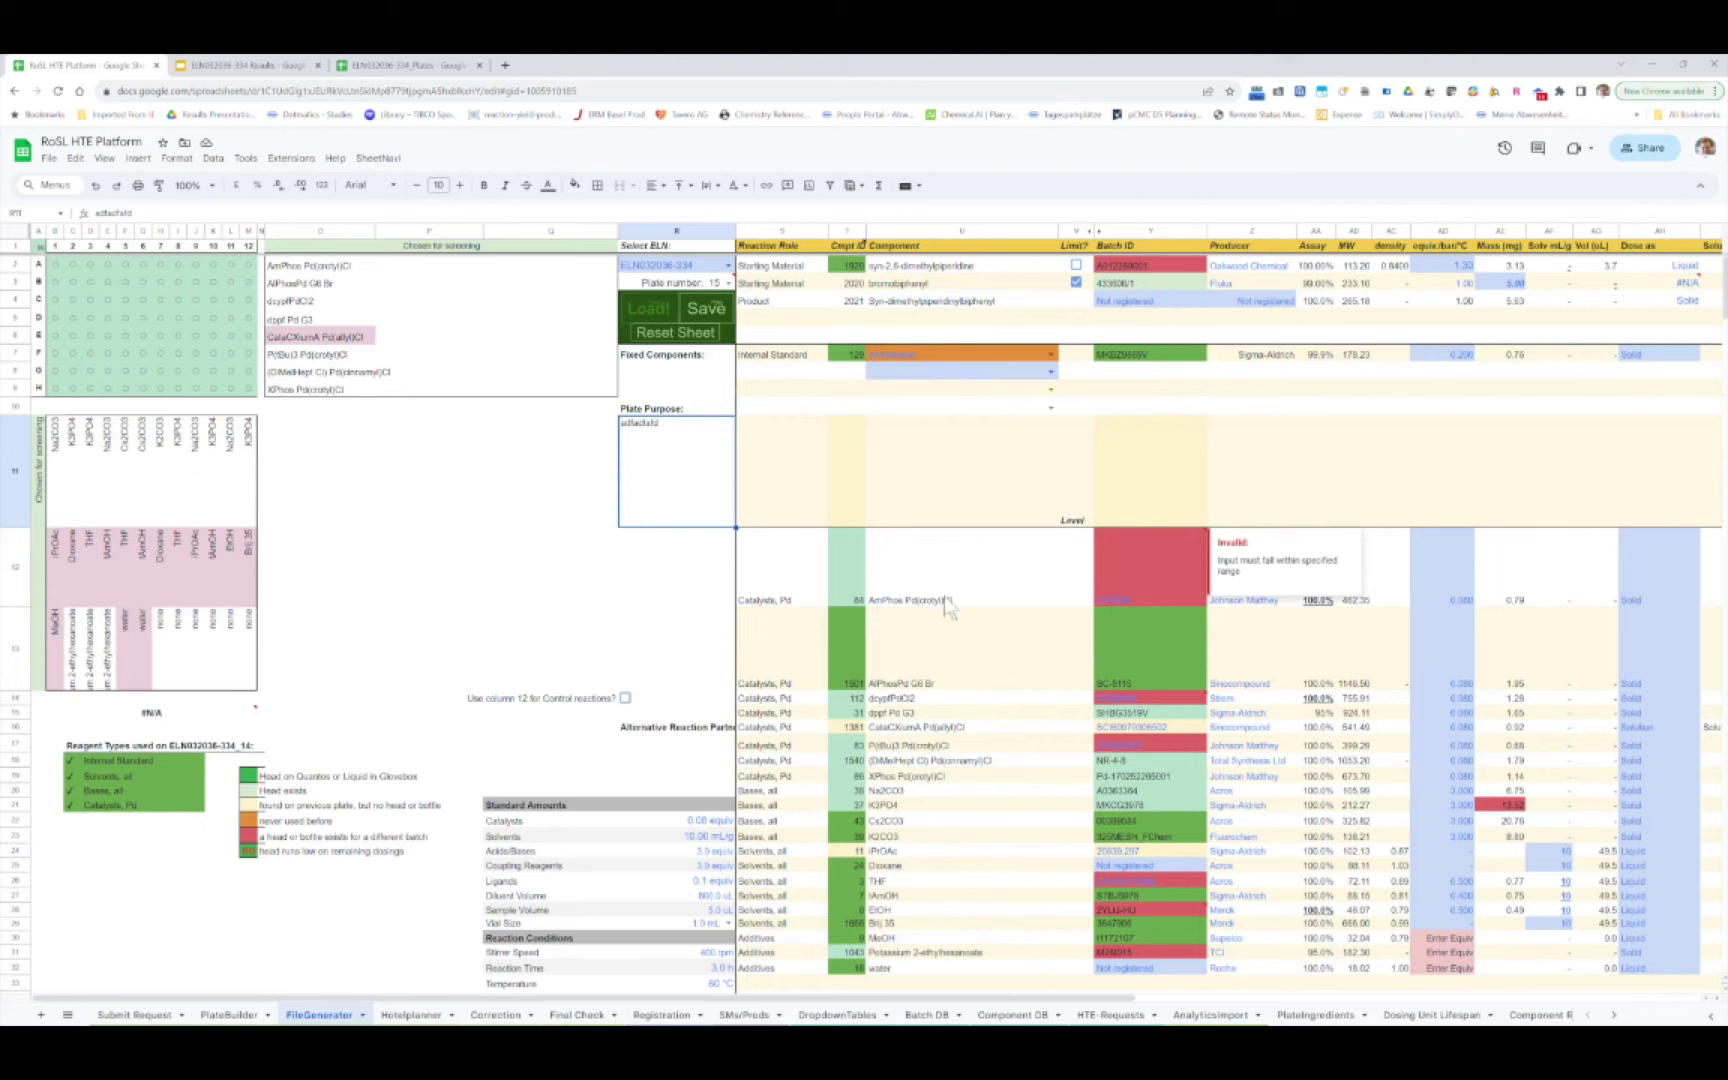
left_click(1131, 576)
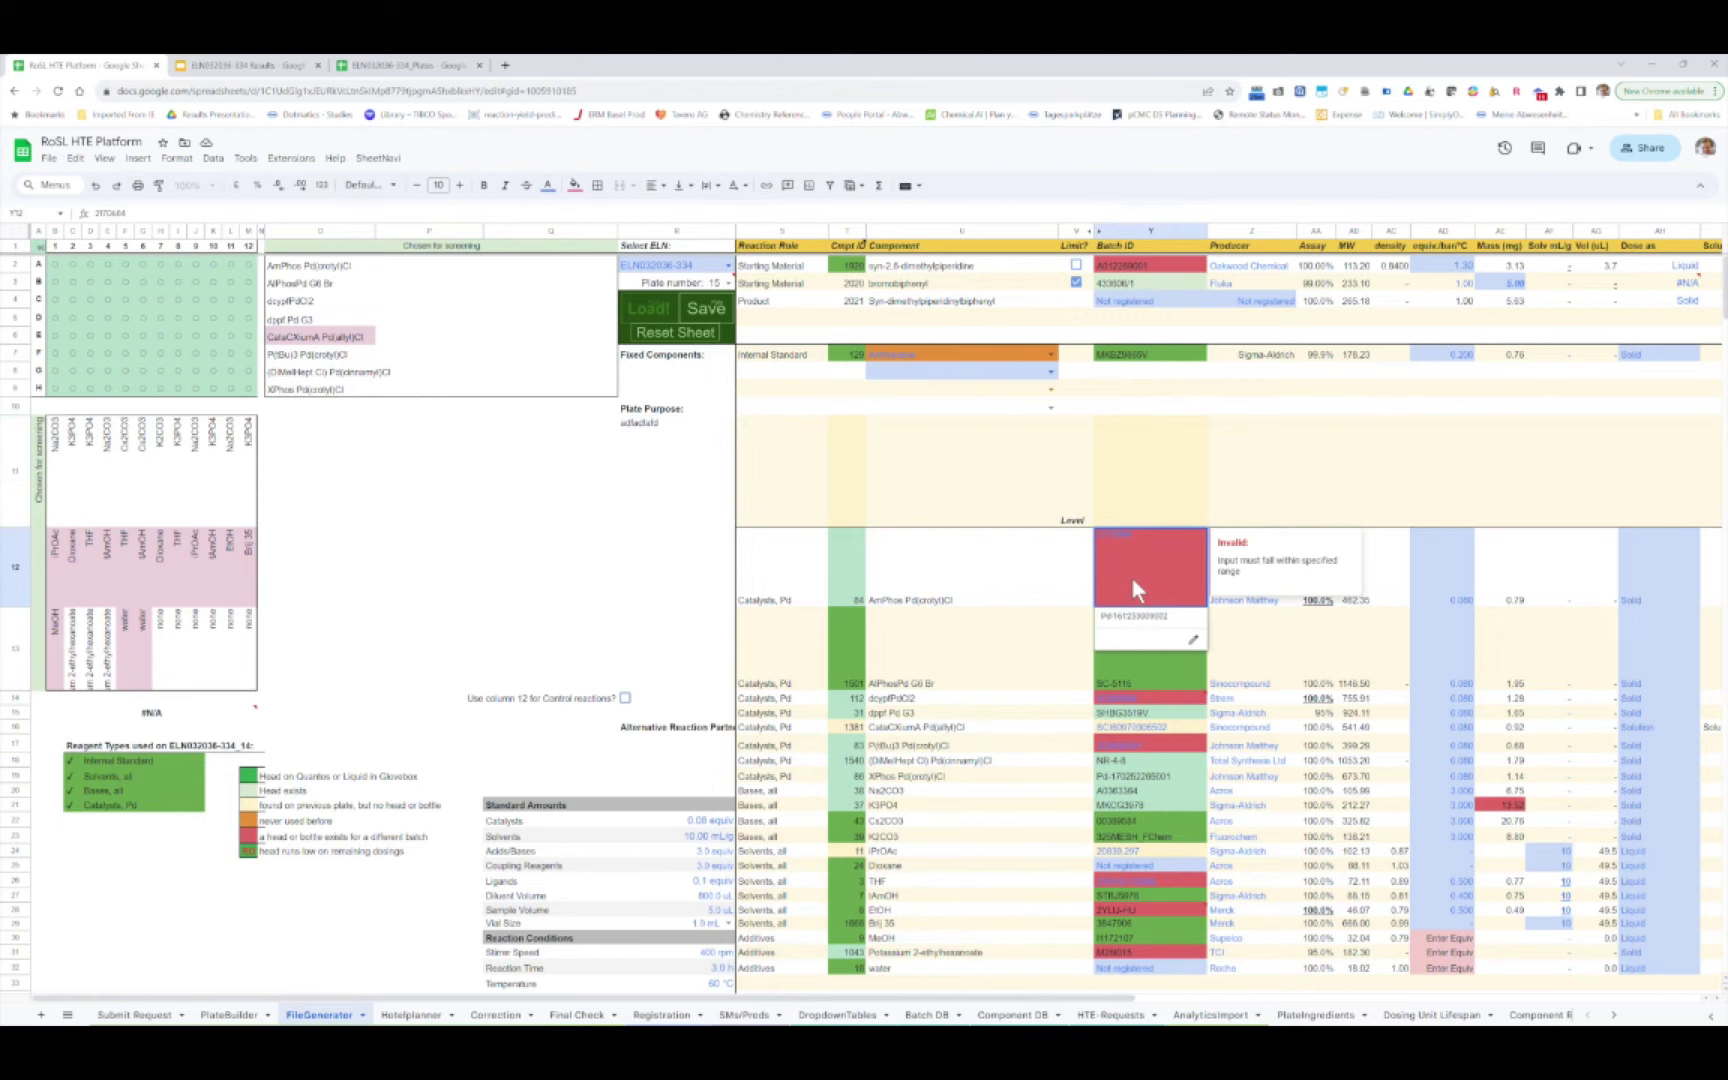
left_click(1117, 616)
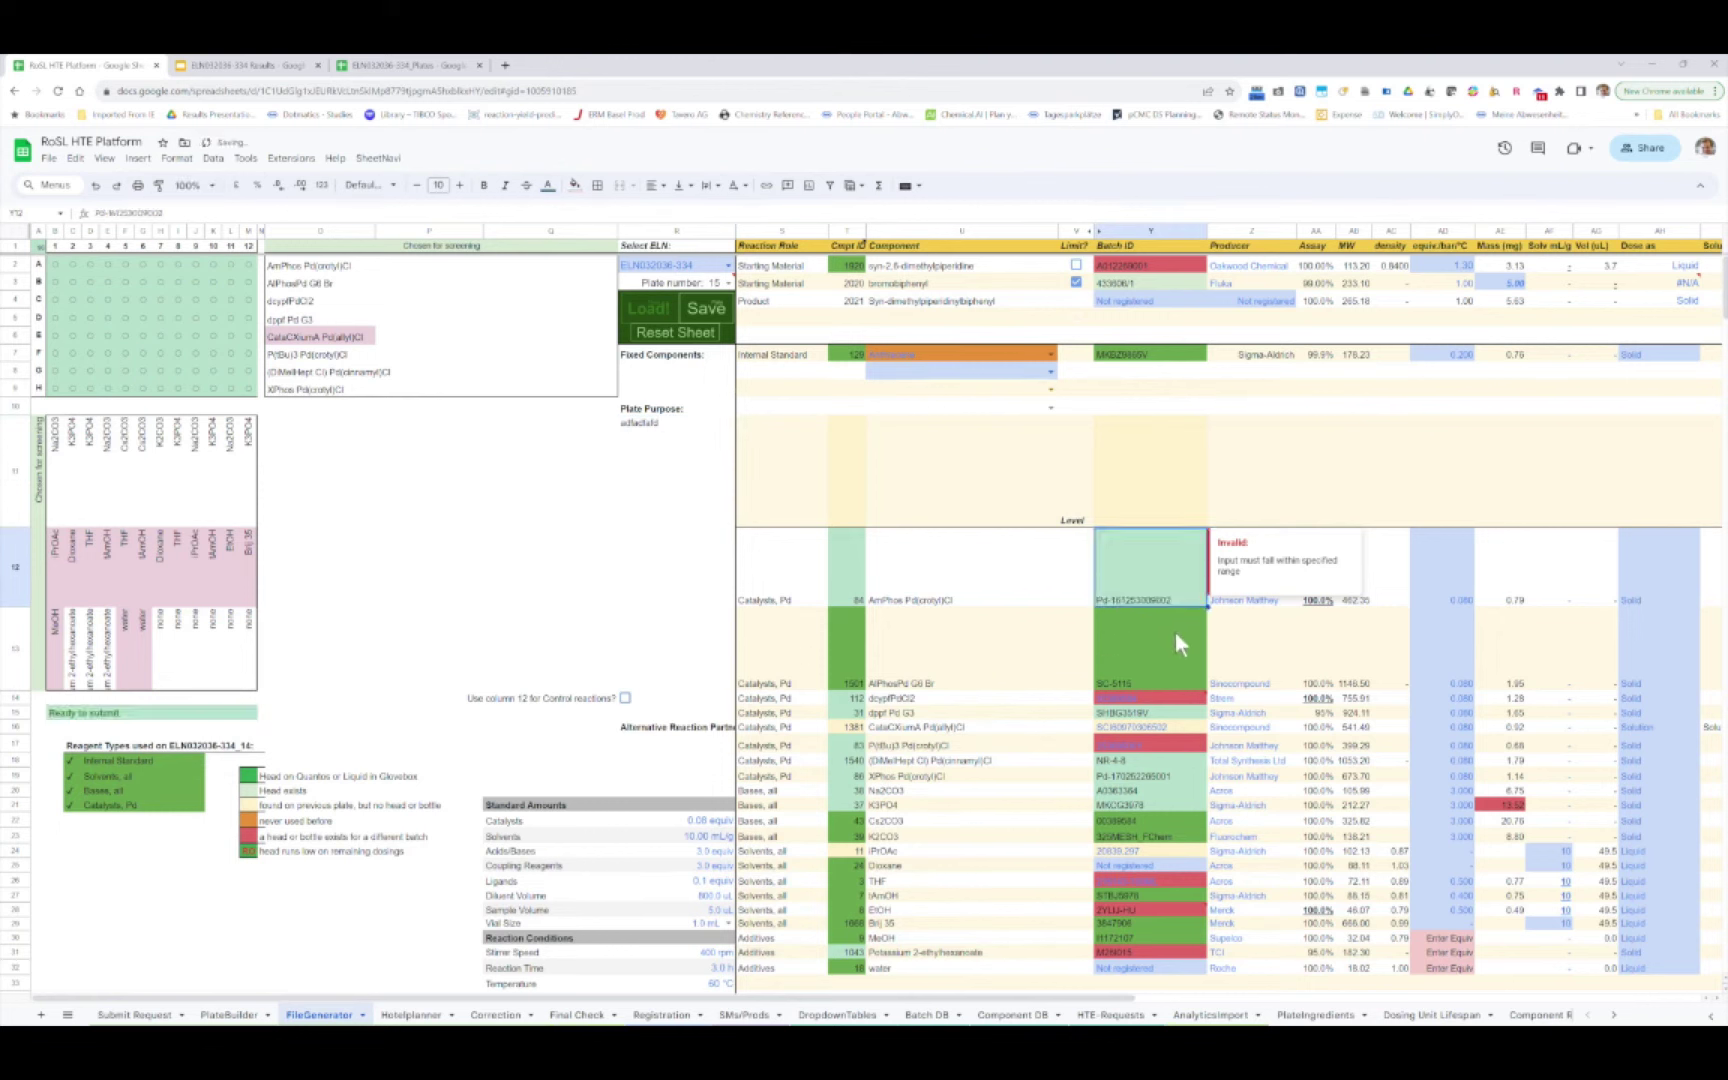
left_click(1125, 697)
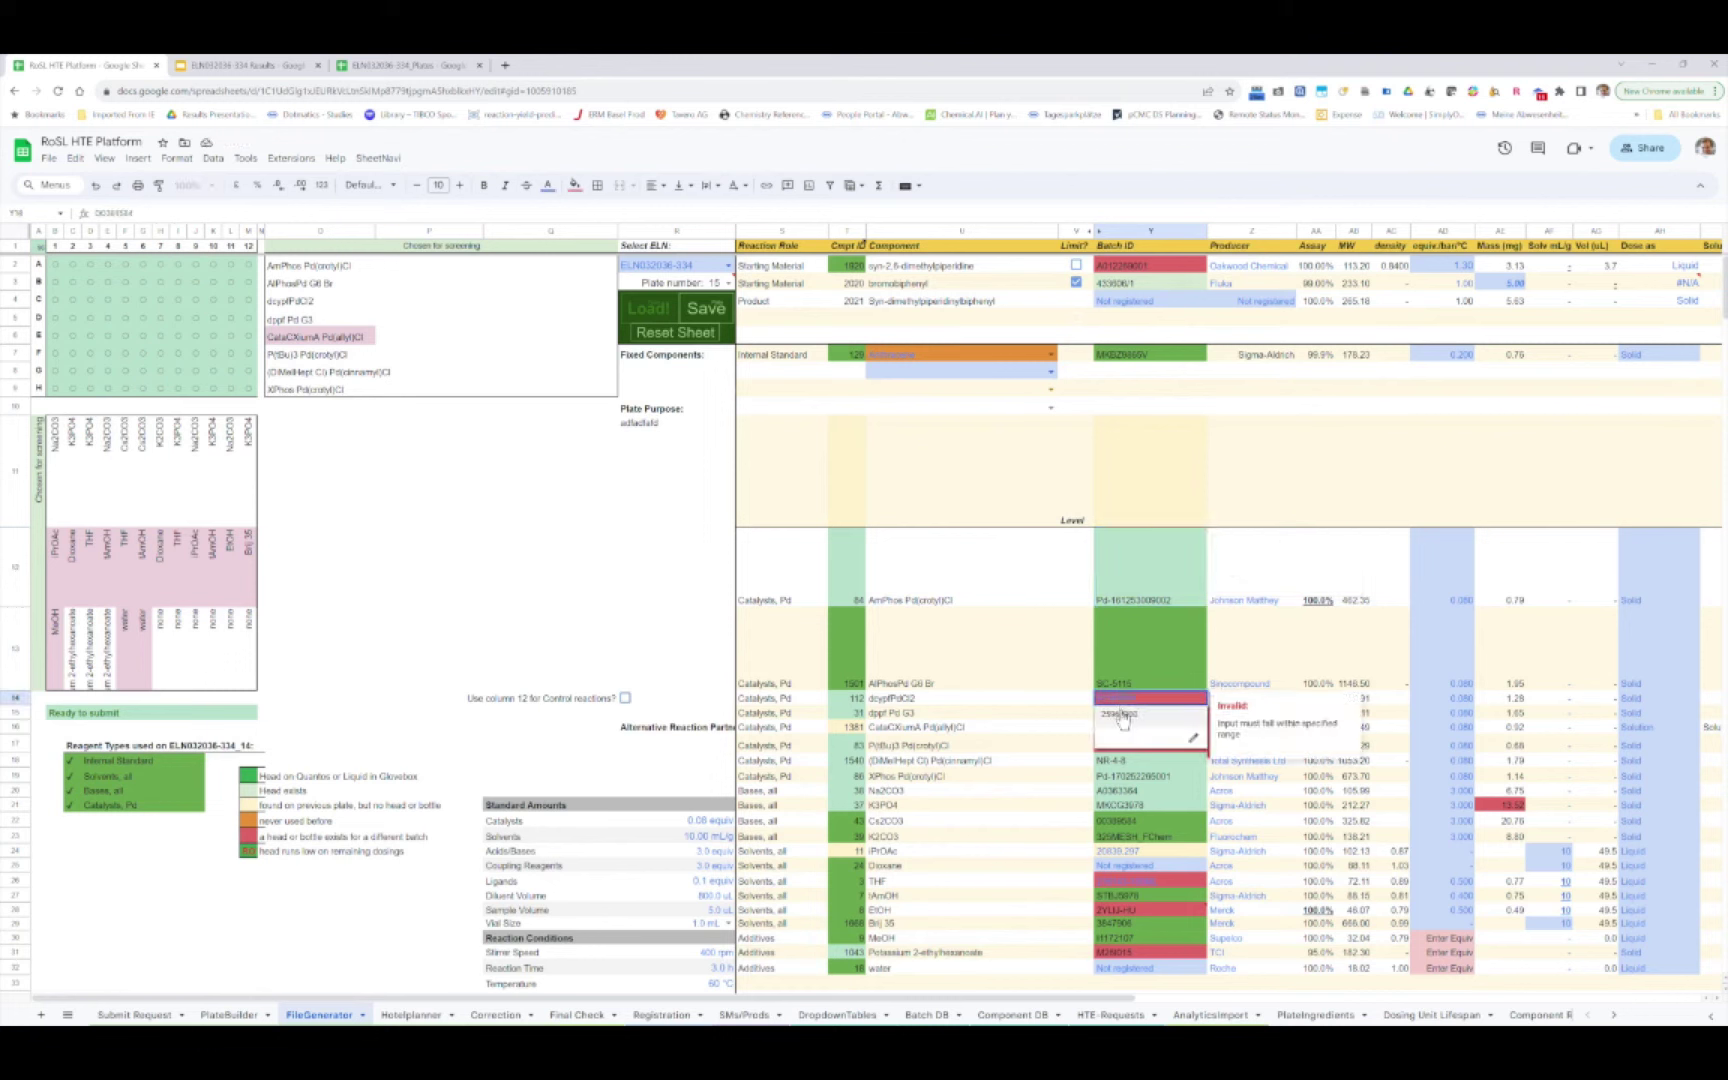
left_click(1120, 714)
Set the equivalents of the additives MeOH to 5, Potassium 2-ethylhexanoate to 4 and water to 1.
scroll(1233, 845, "right", 1)
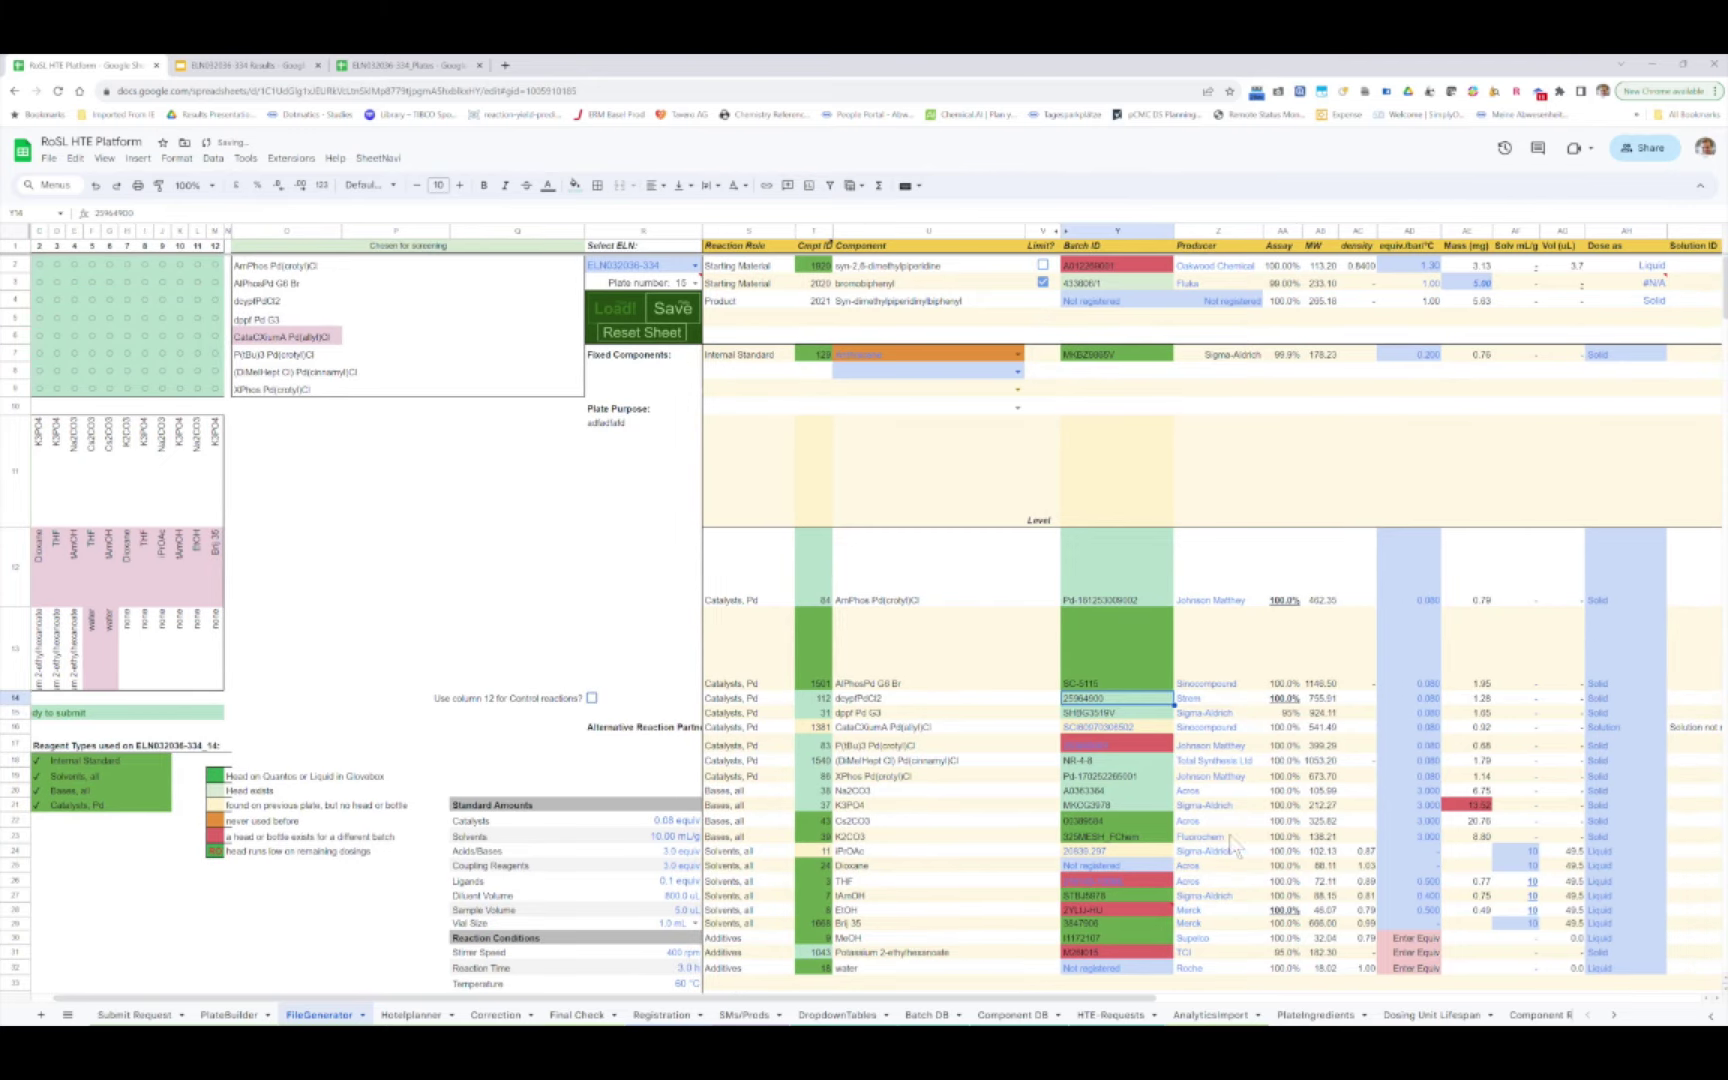
left_click(1414, 940)
type("5")
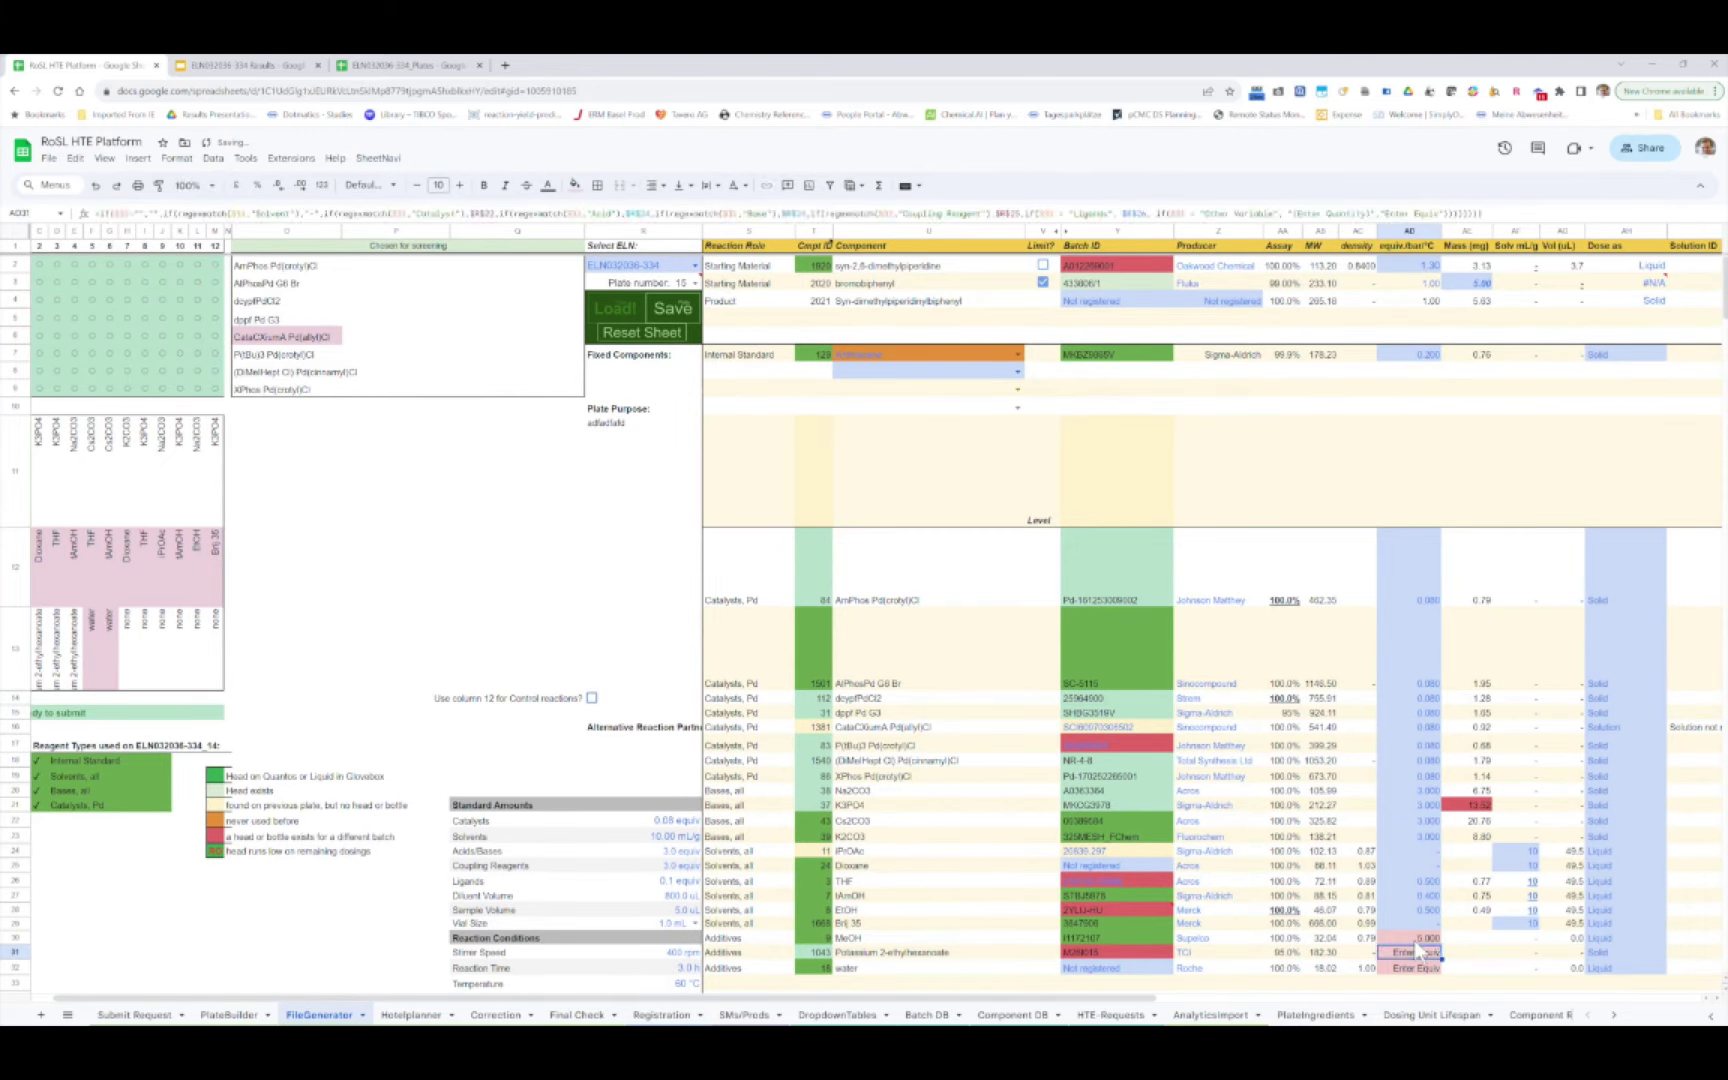
key("Return")
type("4")
key("Return")
type("1")
key("Return")
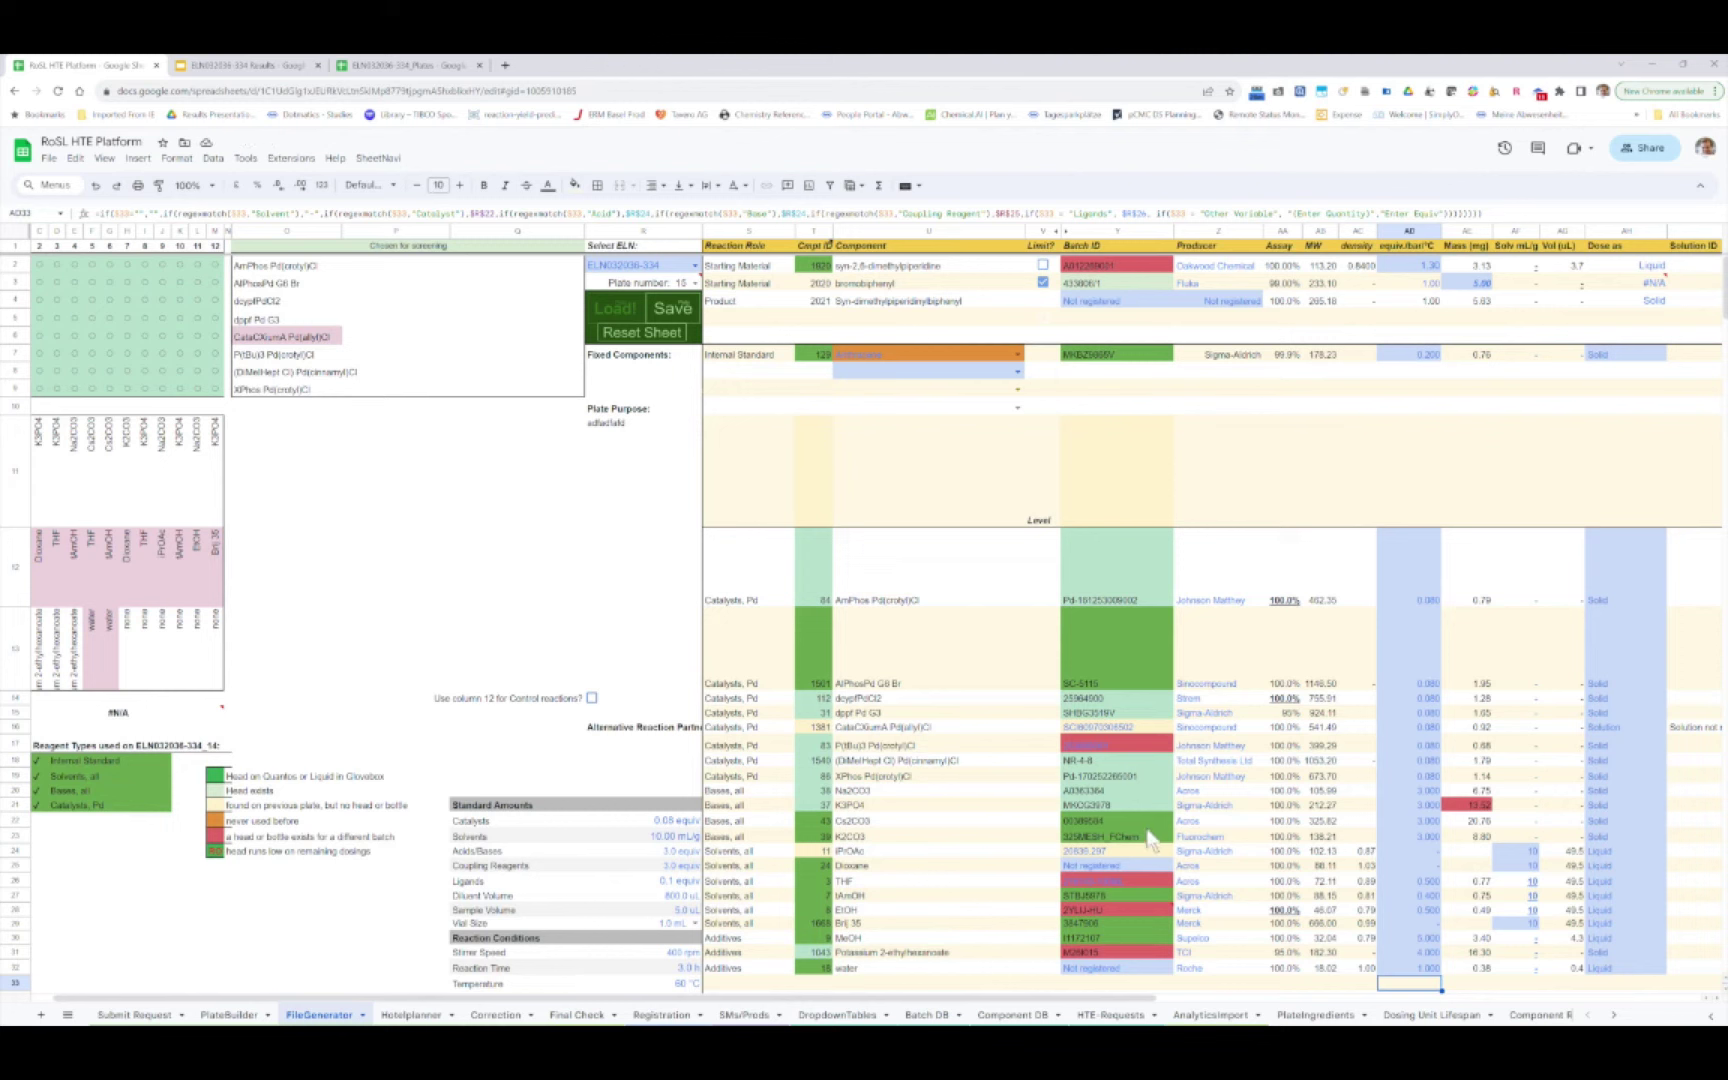
Set the dosing form of K3PO4 to Solution and of CataCXiumA Pd(allyl)Cl to Solid.
double_click(1594, 803)
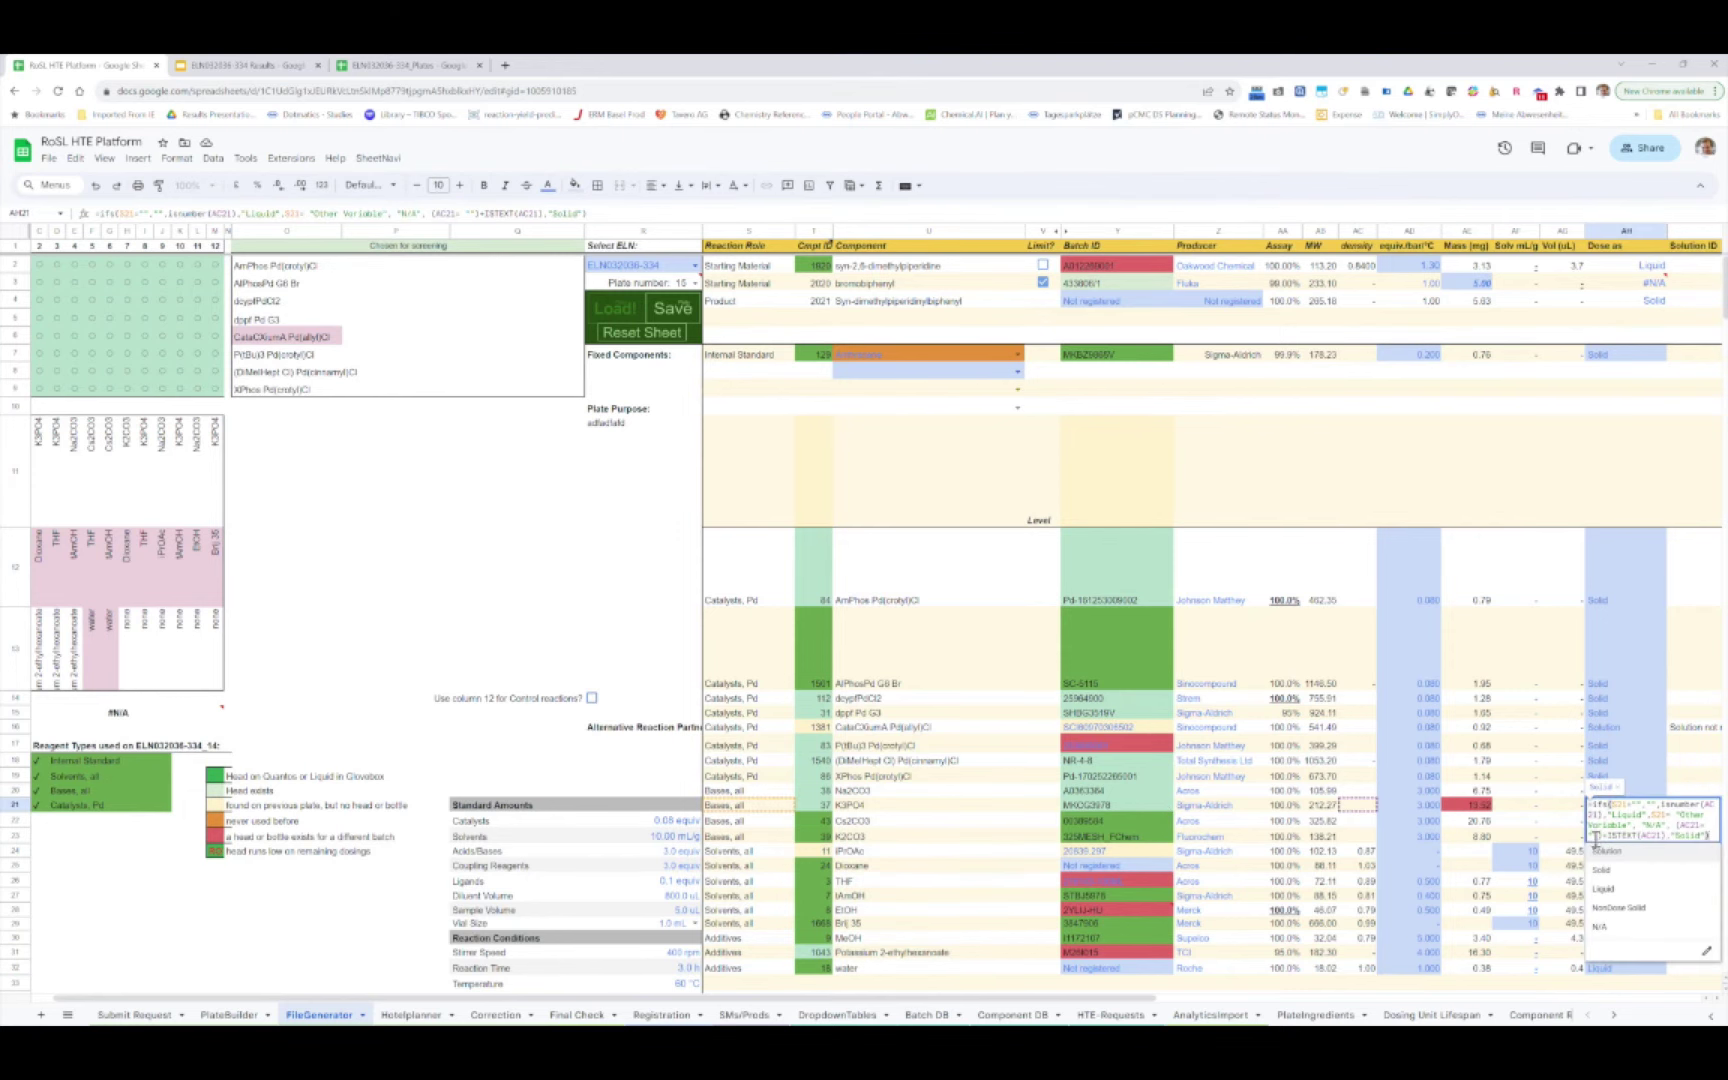
left_click(1604, 851)
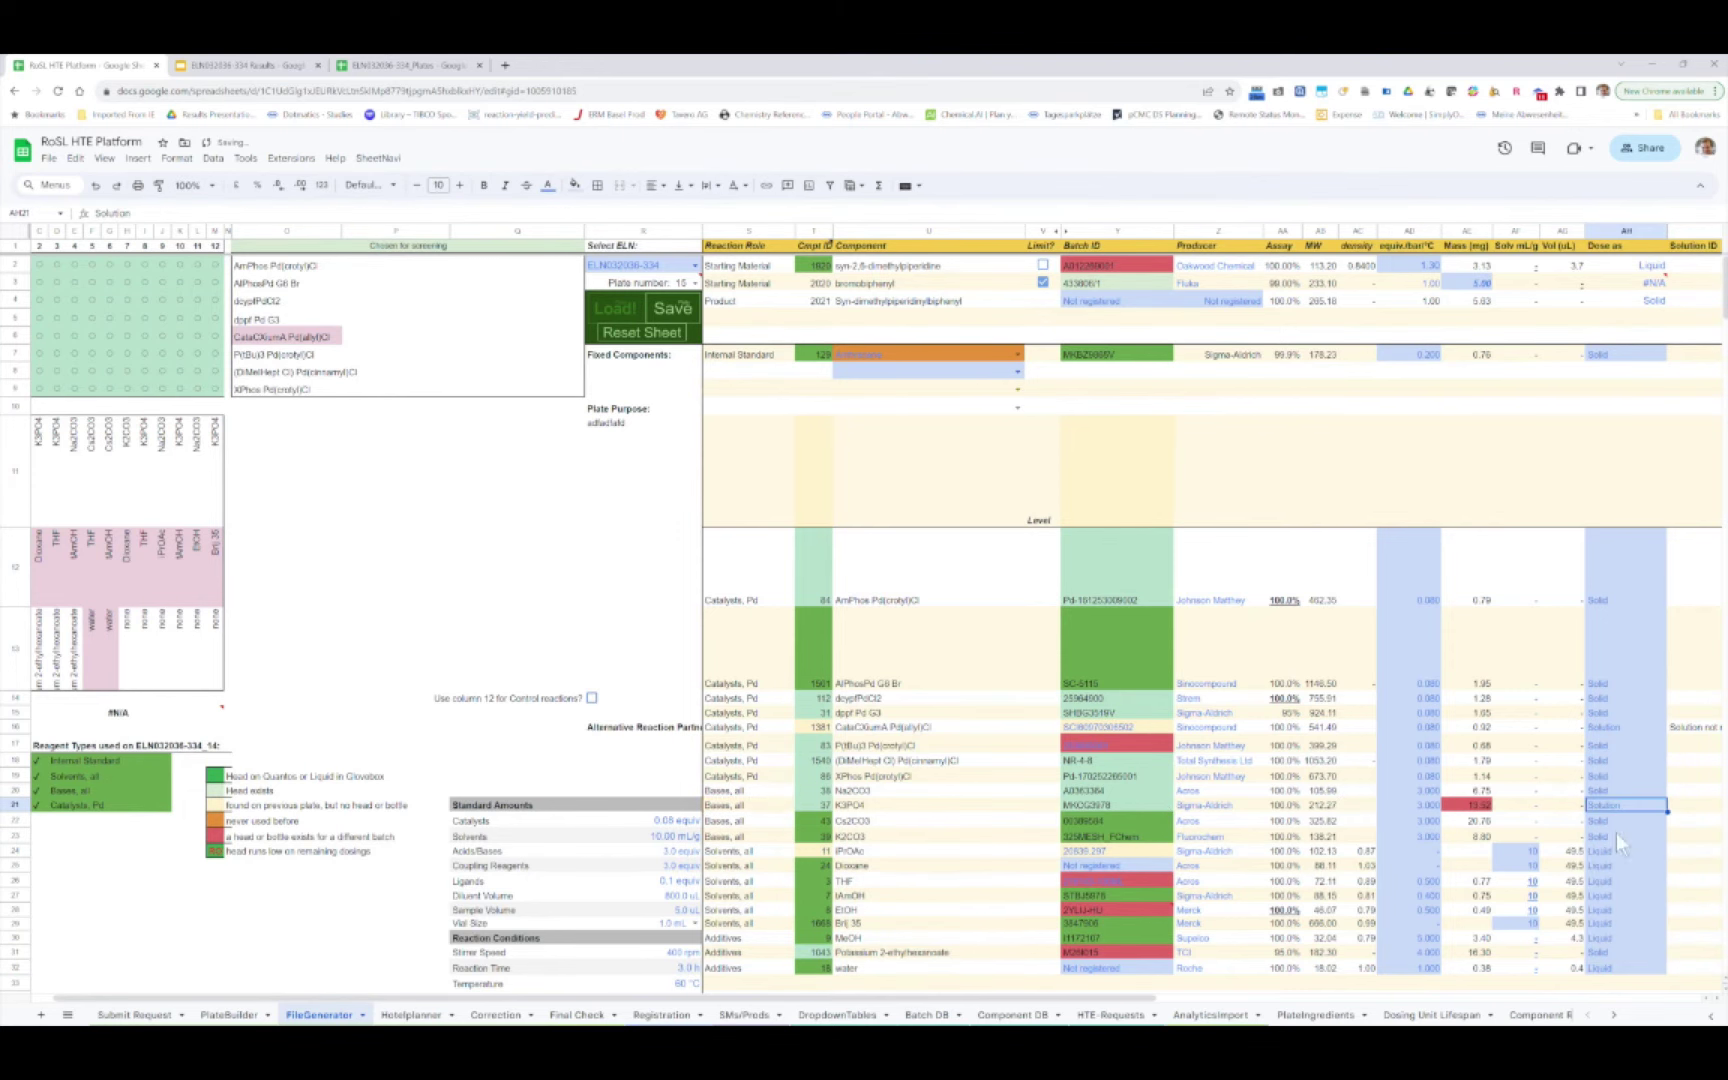
scroll(1561, 820, "right", 10)
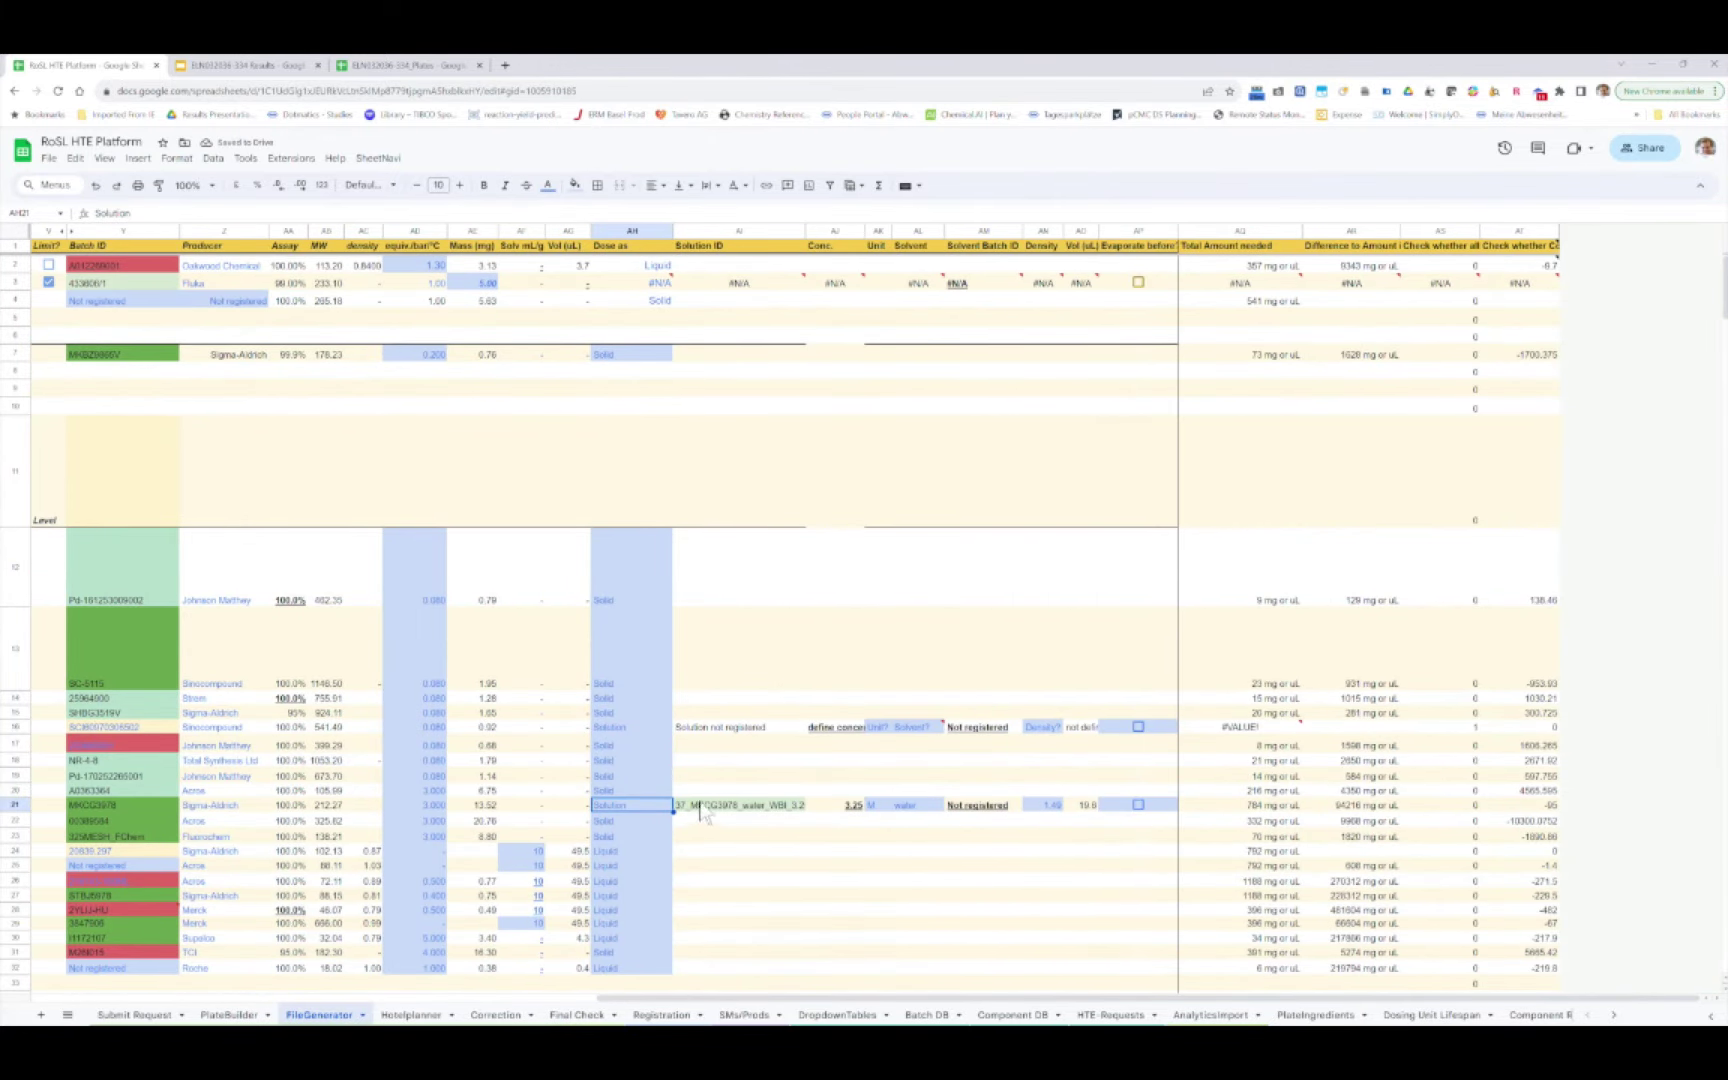
left_click(610, 728)
left_click(606, 726)
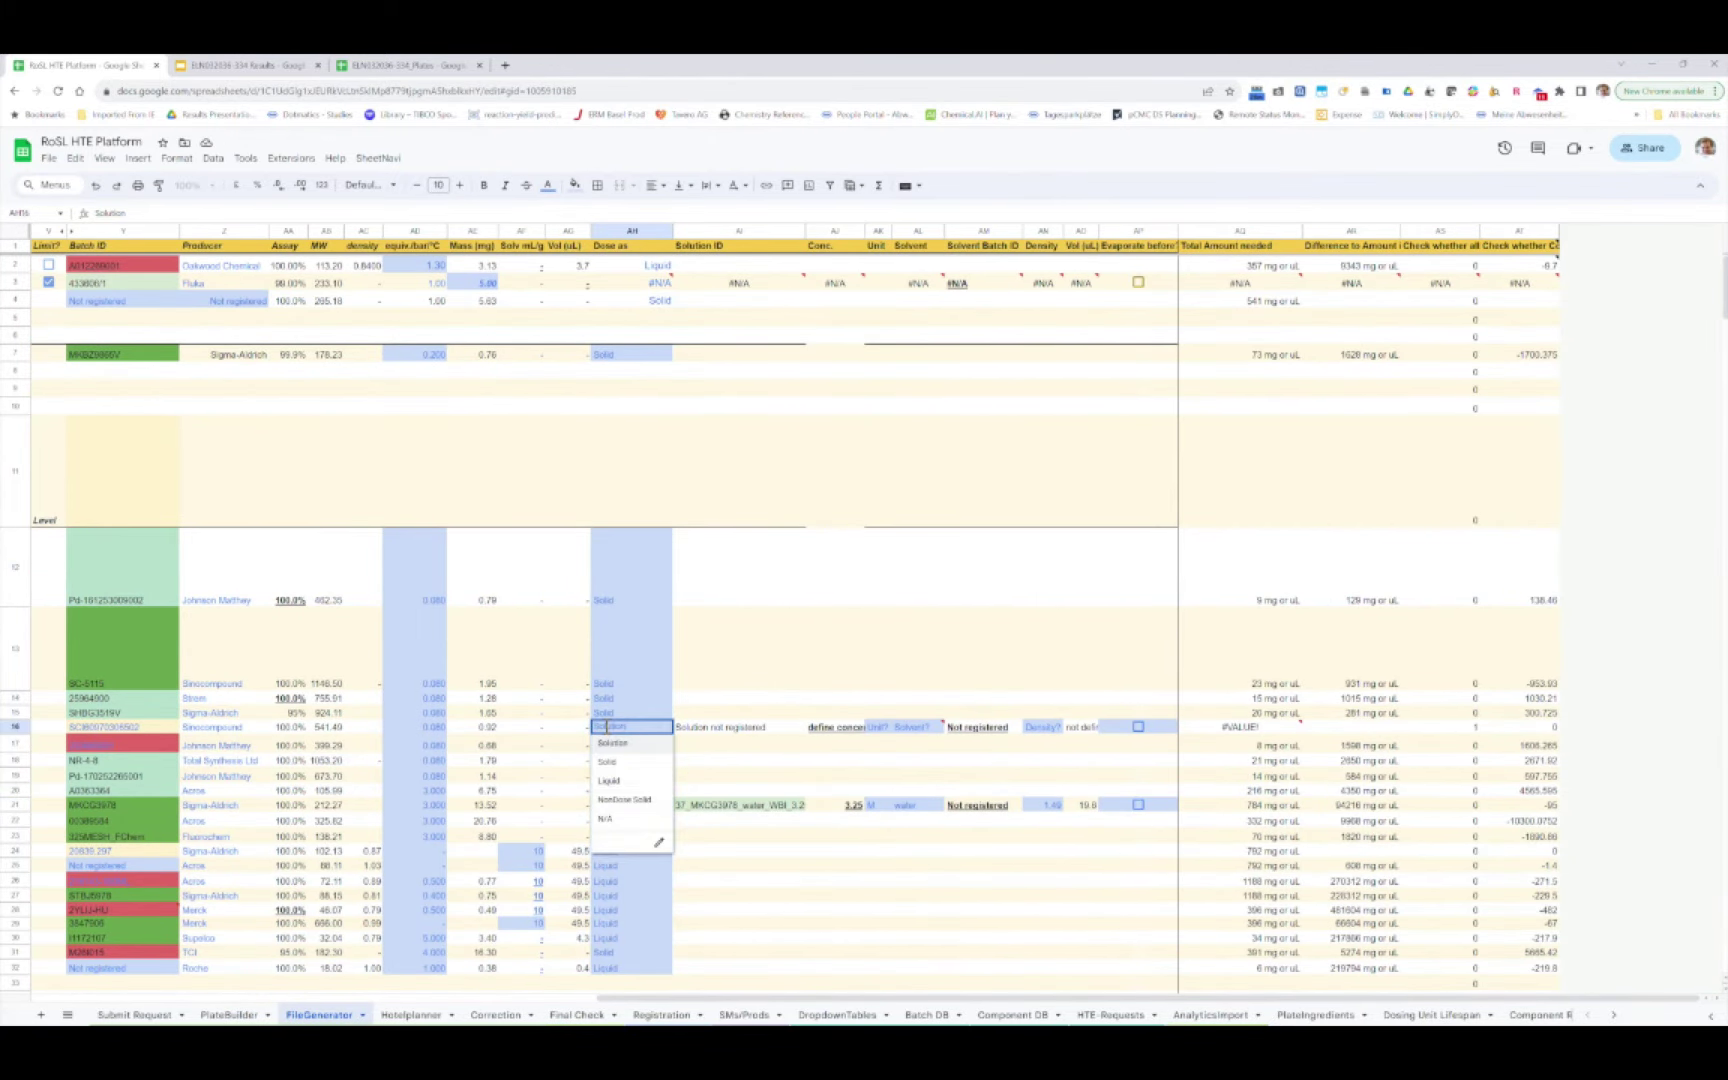
left_click(612, 760)
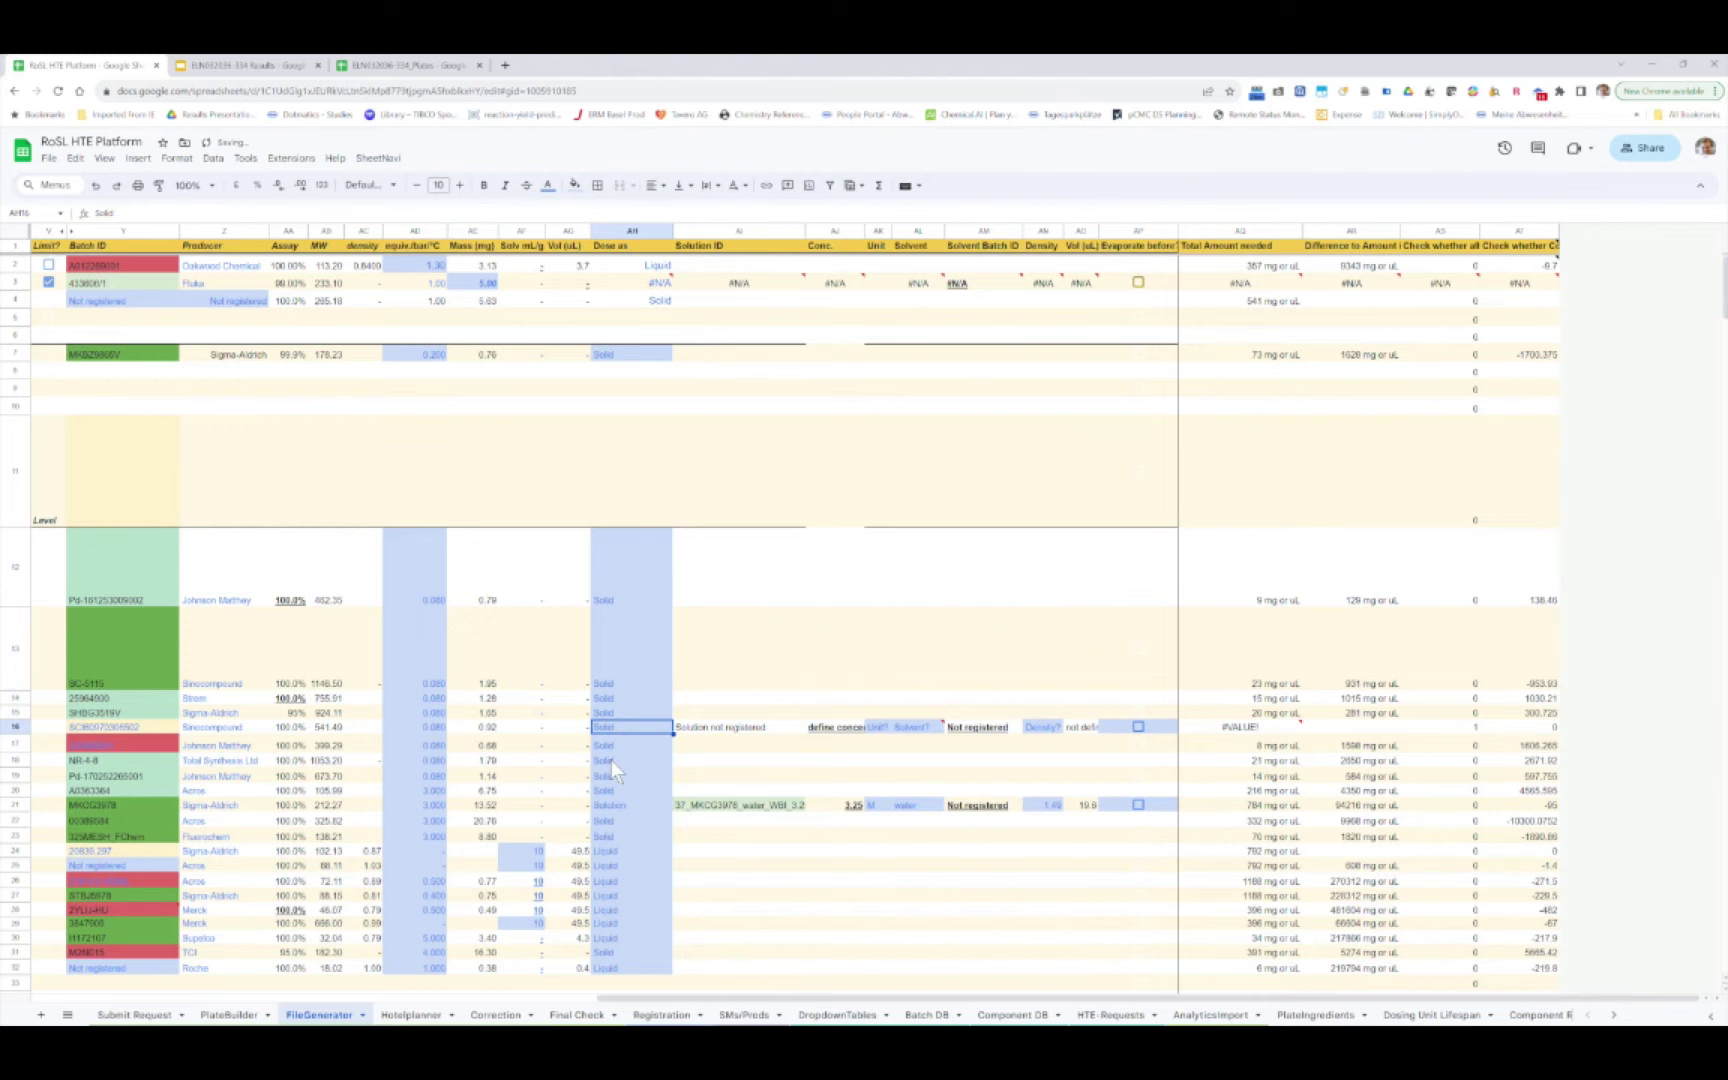
scroll(735, 803, "left", 10)
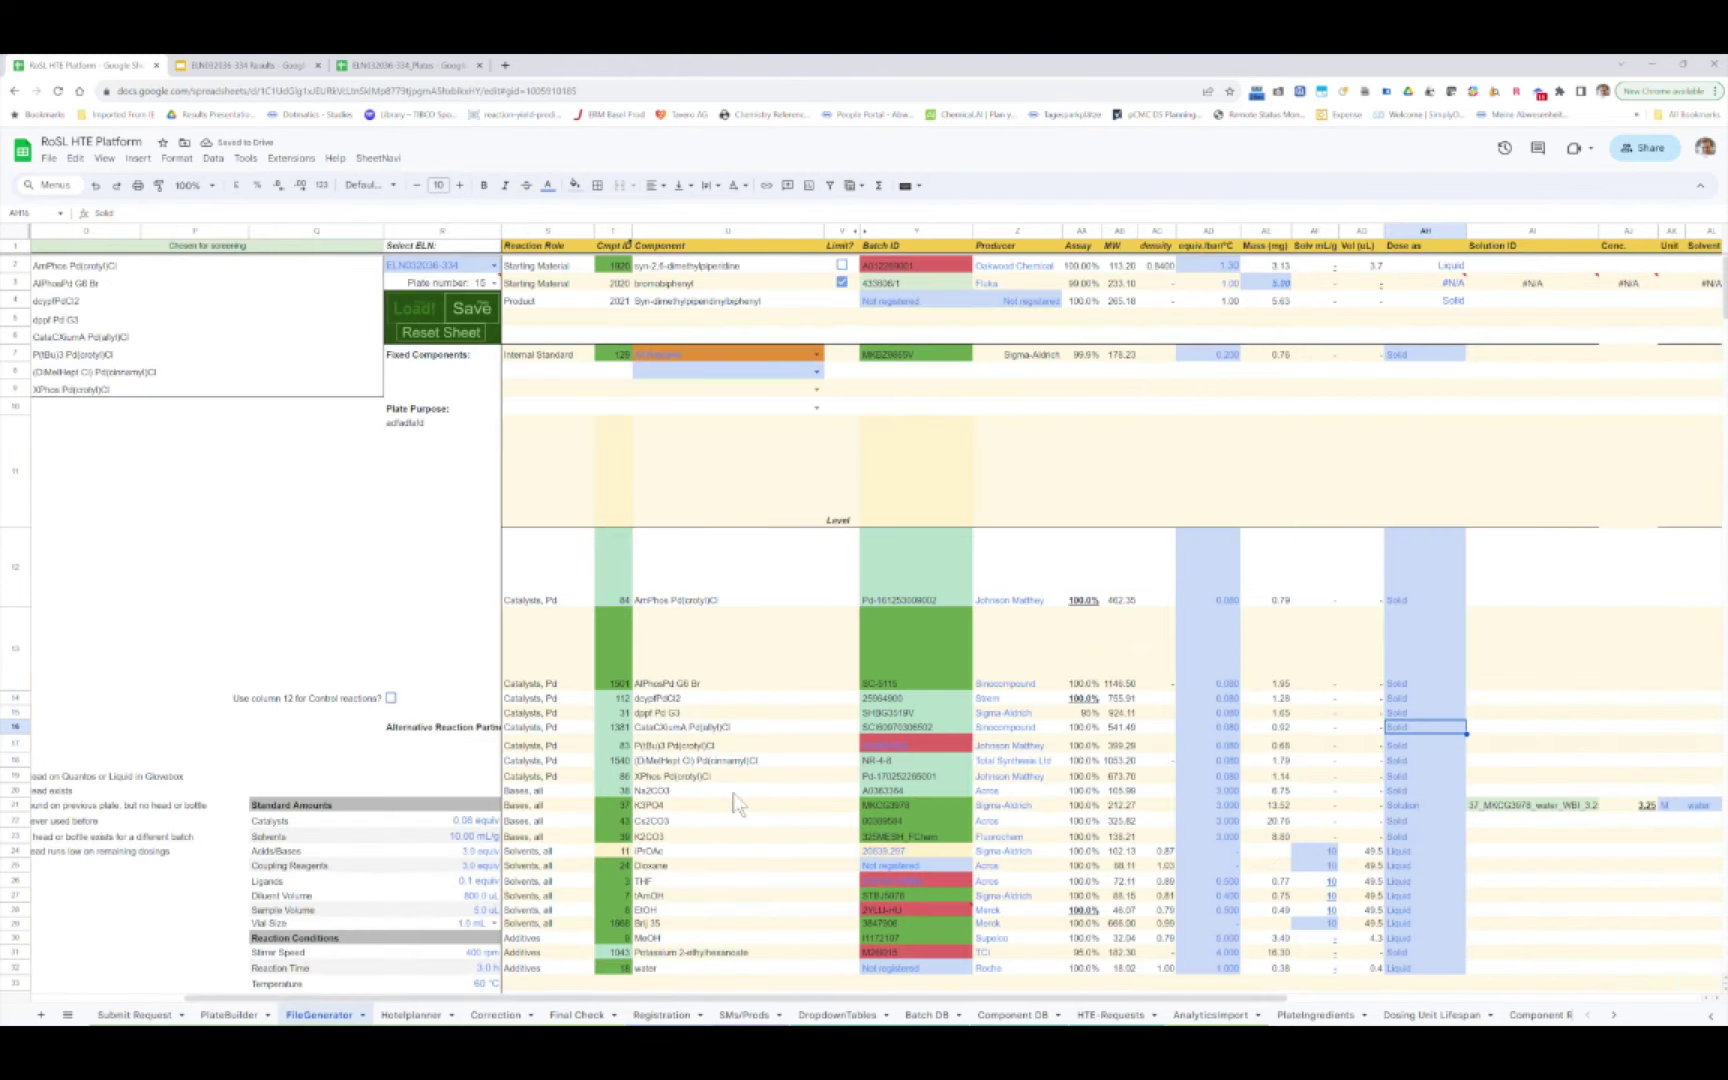
scroll(735, 803, "left", 1)
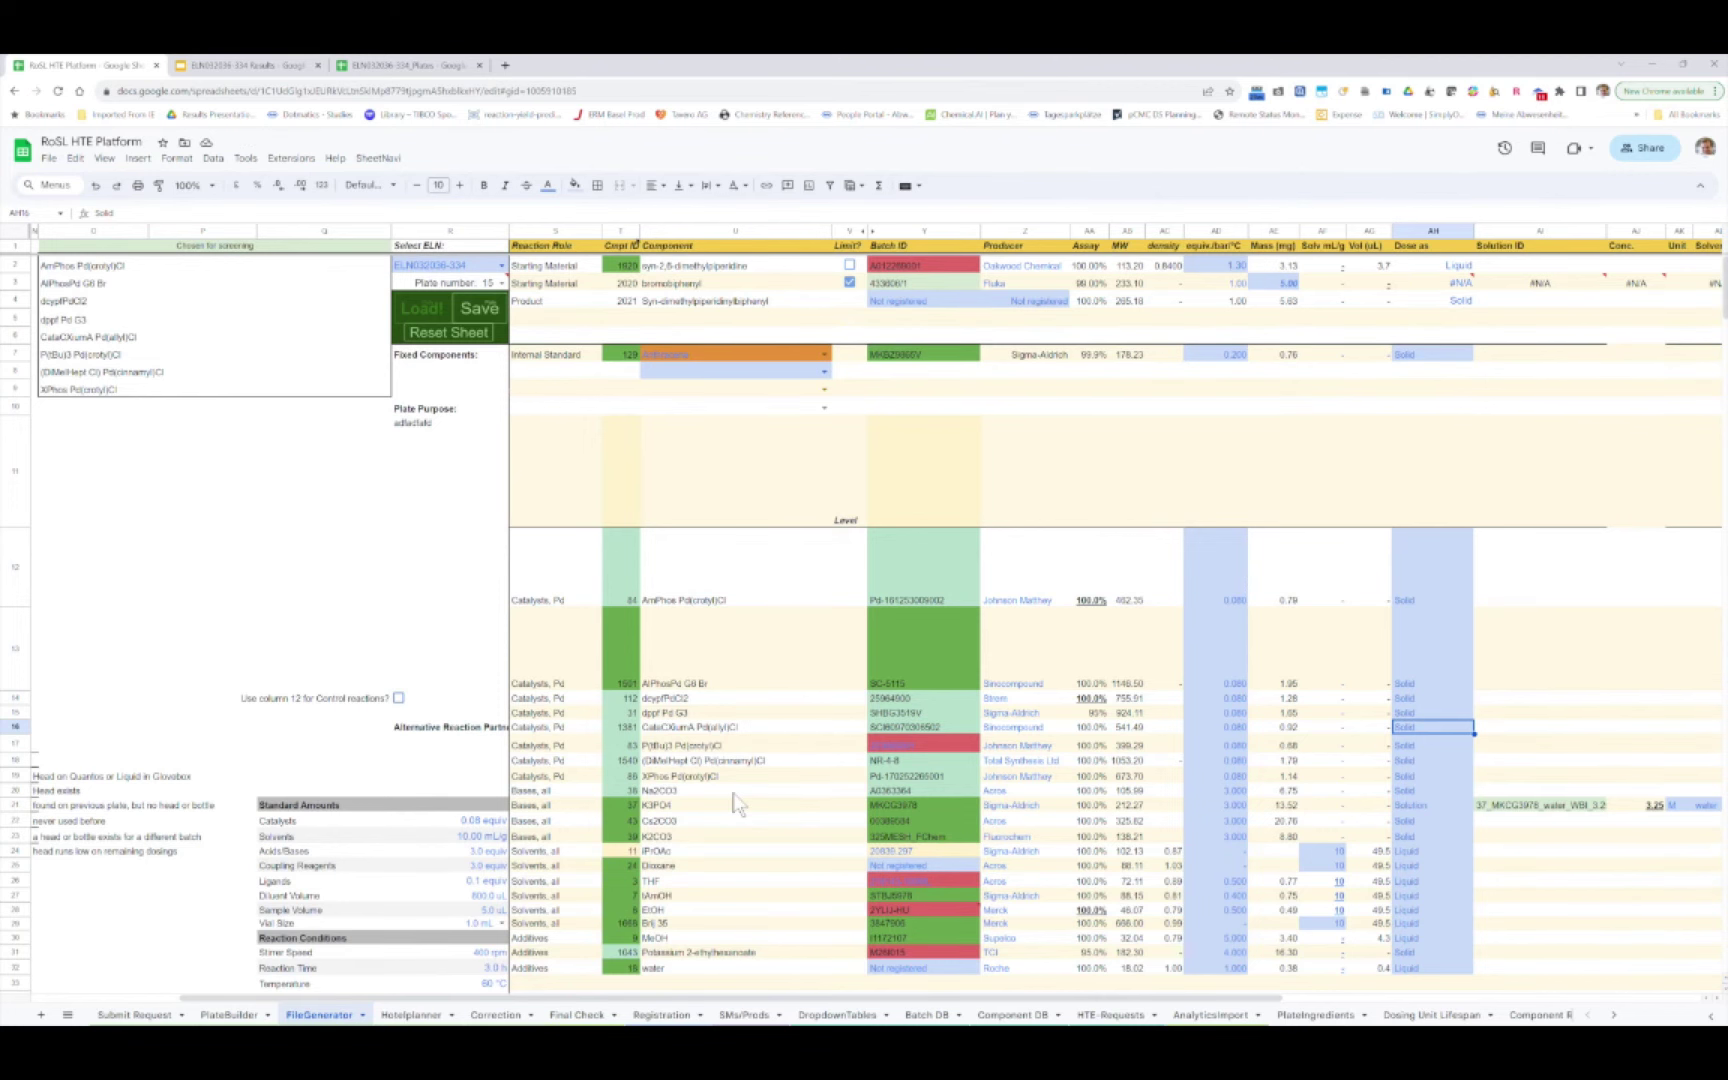
scroll(737, 803, "down", 1)
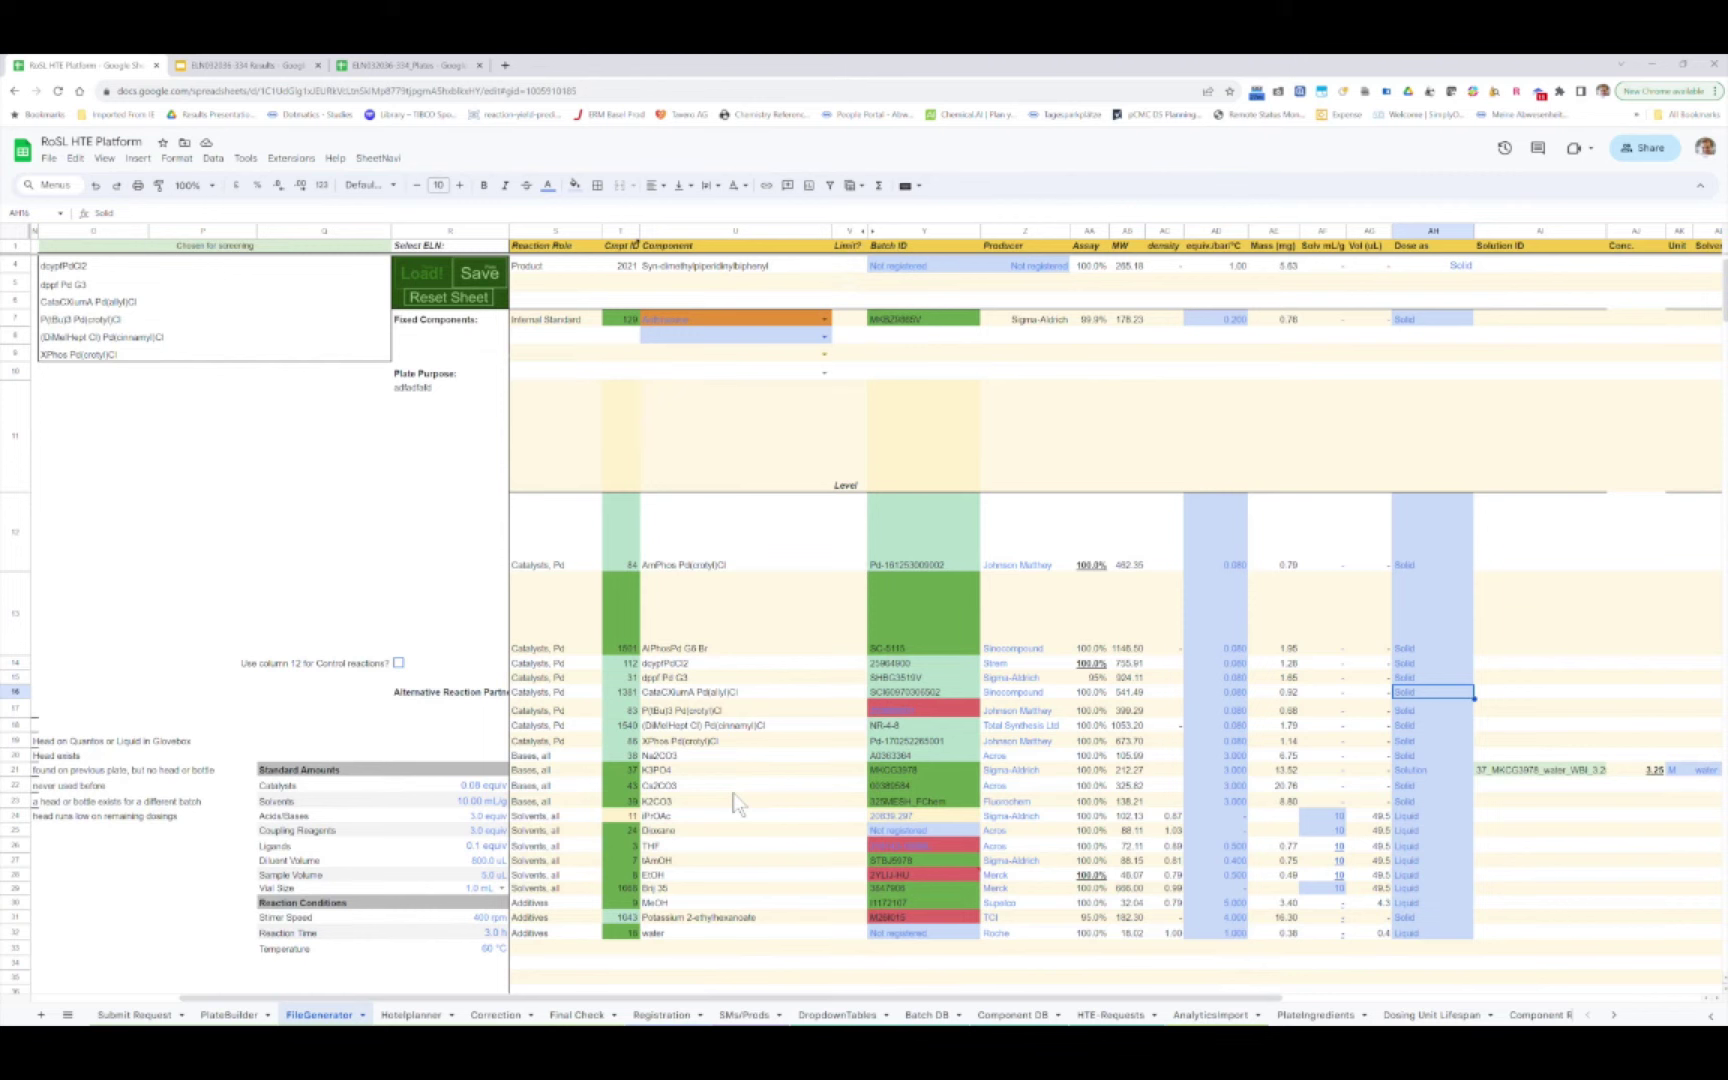
scroll(932, 495, "up", 1)
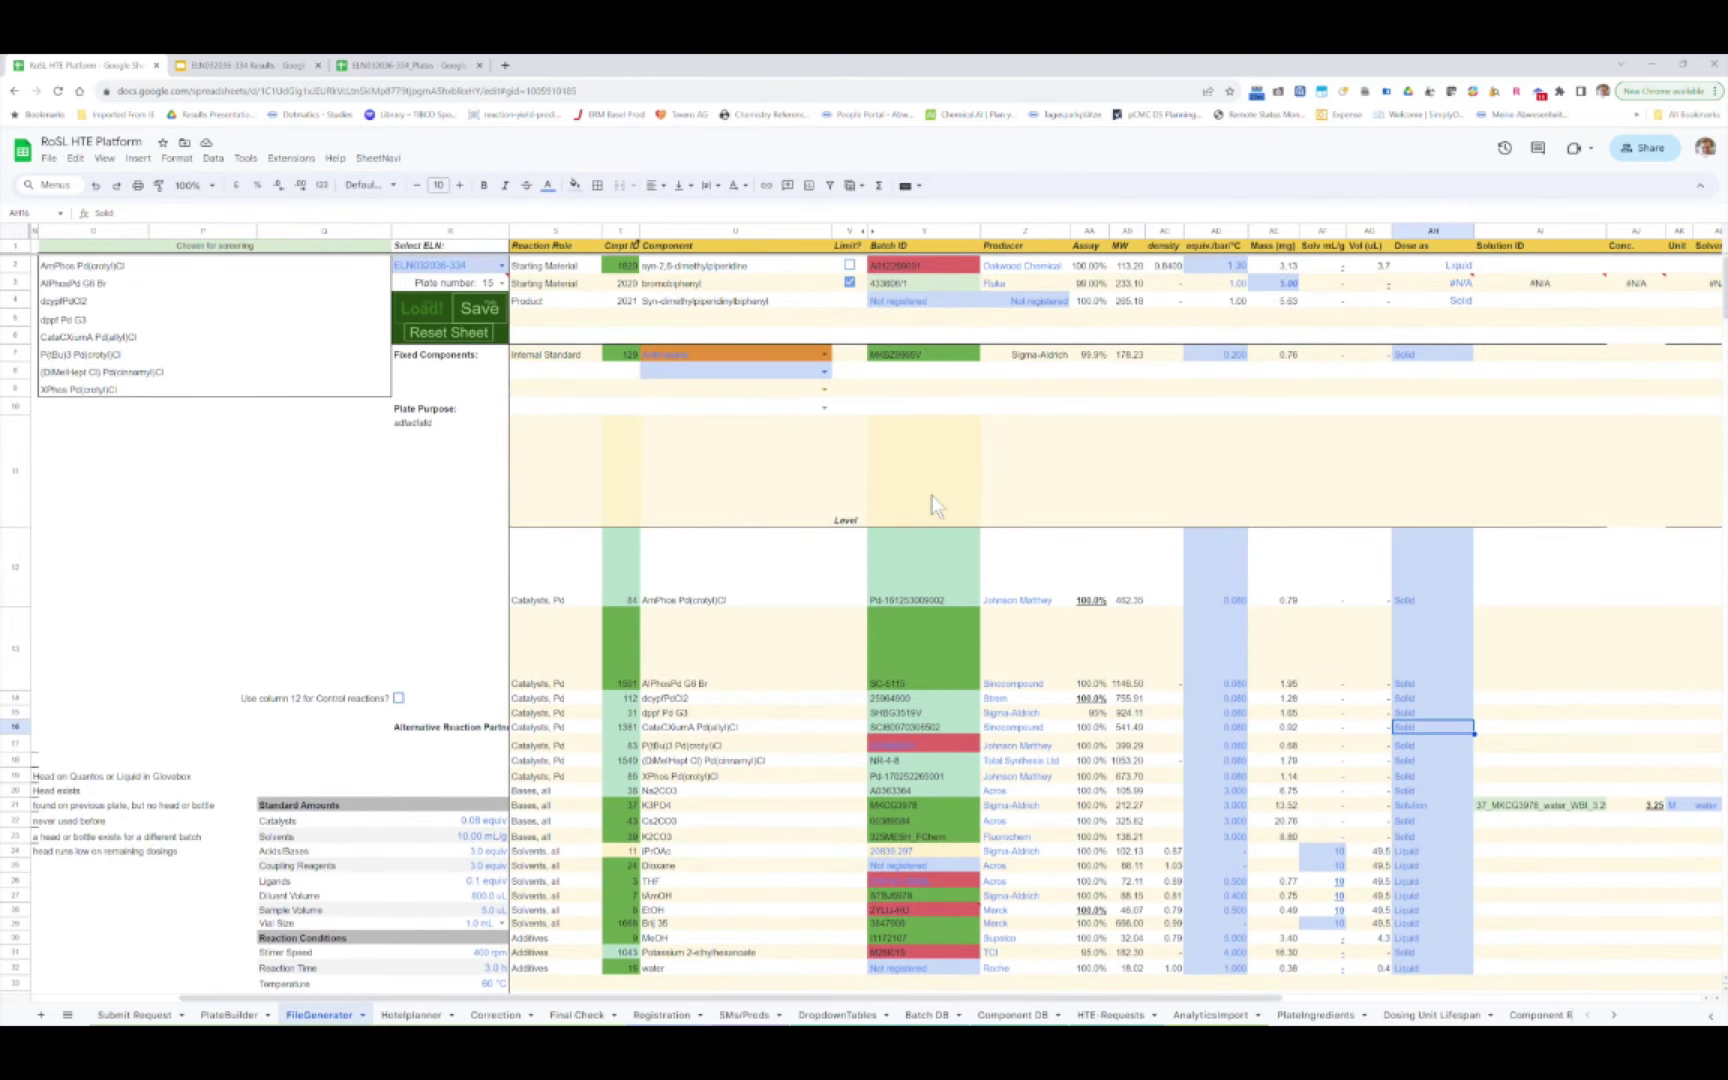
scroll(932, 495, "left", 5)
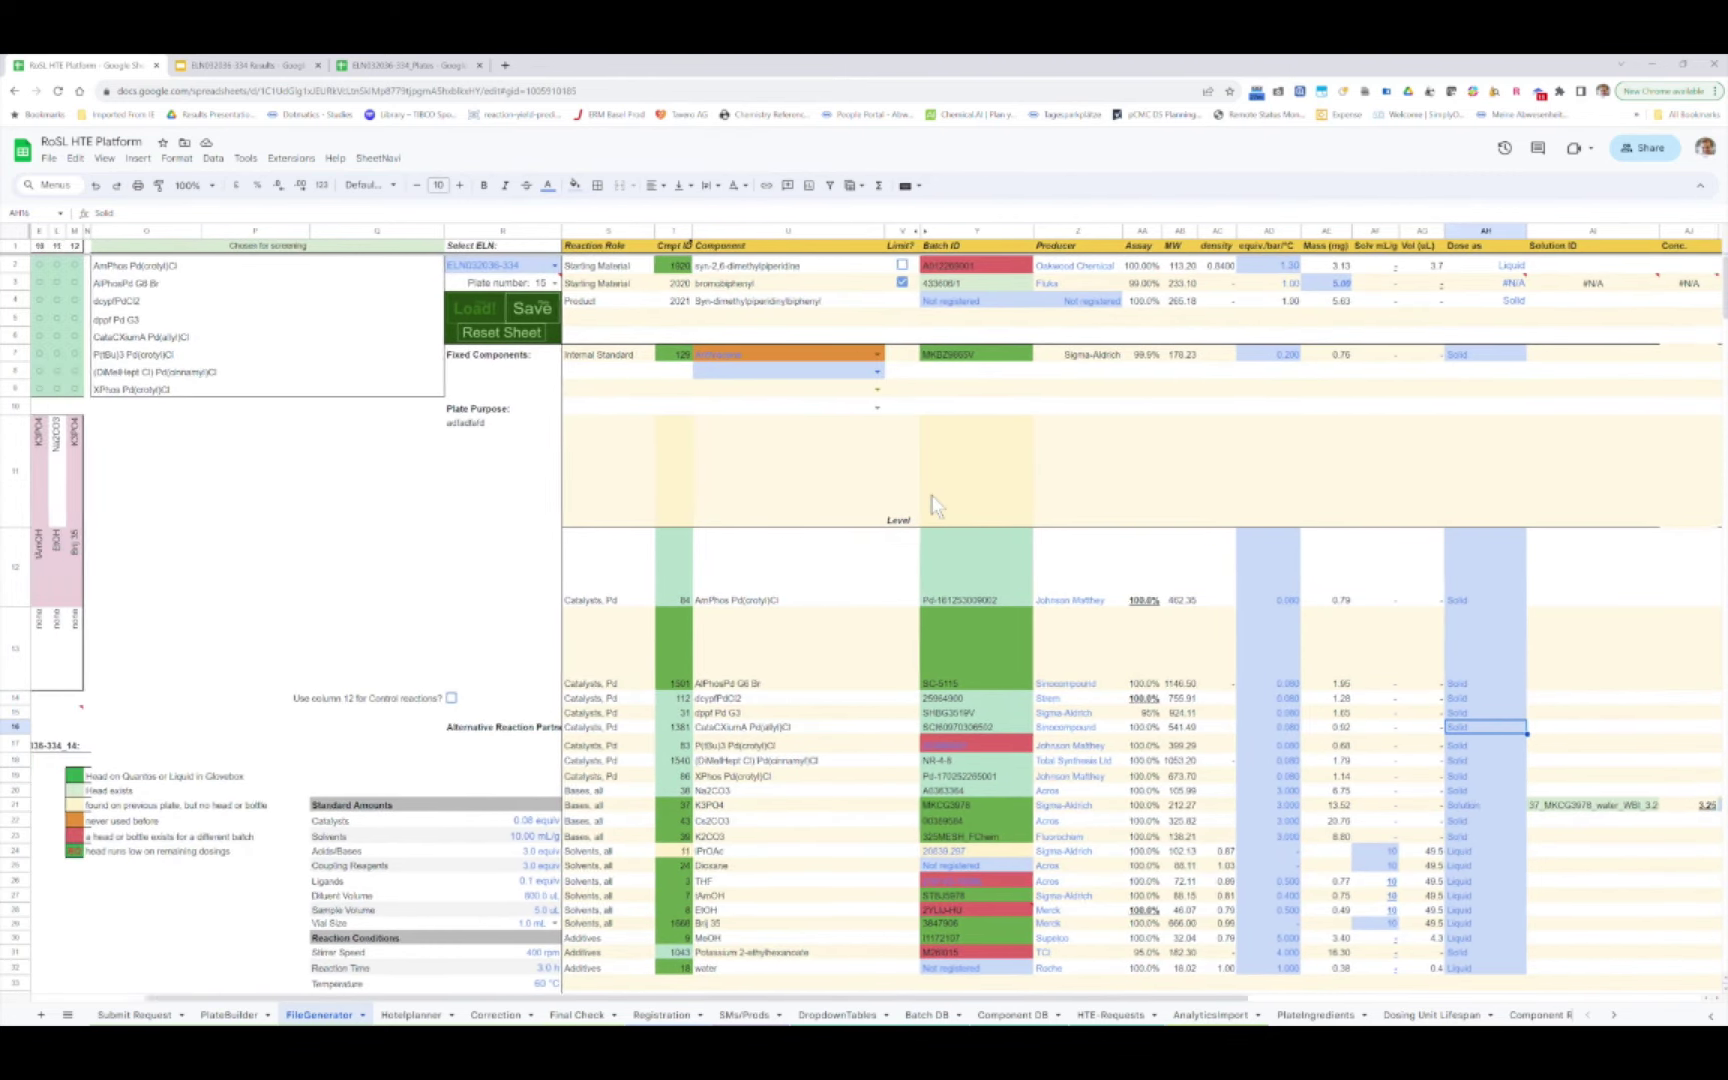
scroll(932, 505, "left", 3)
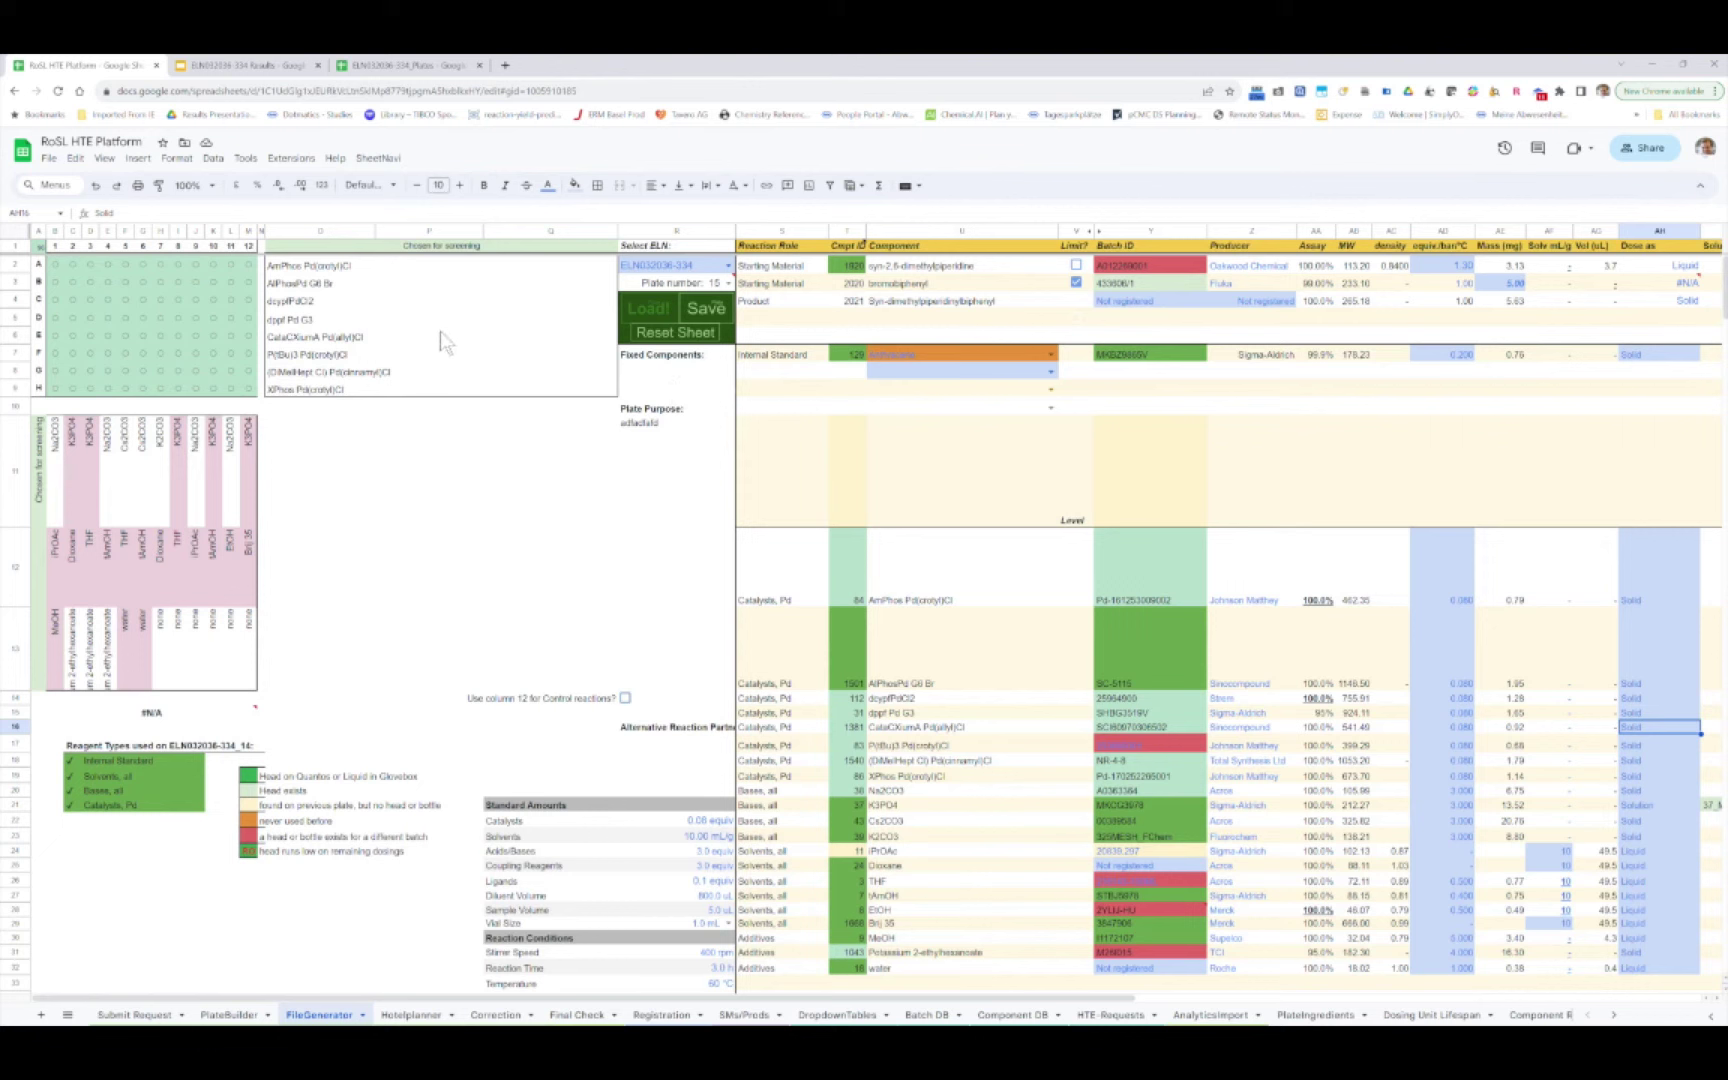
Switch to the ELN032036-334 Results presentation and review the Plate 14 overview and its IPC 1 qualitative analysis slide.
left_click(224, 68)
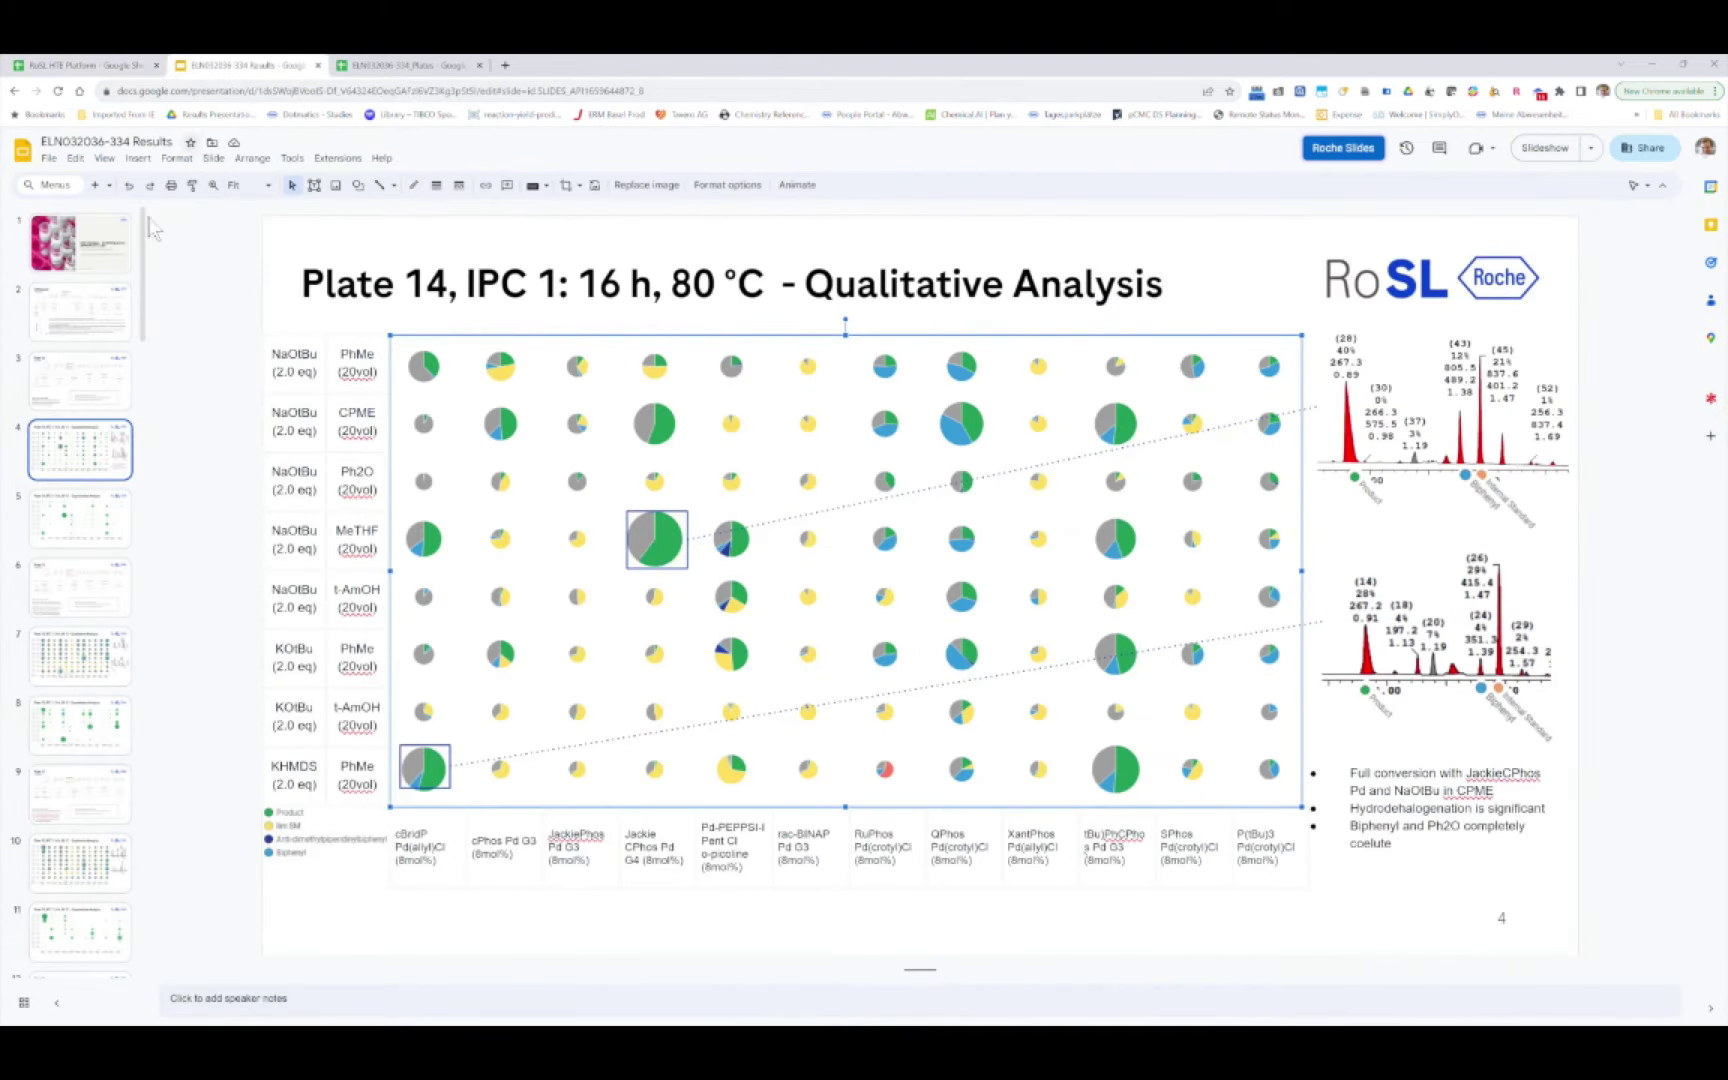
left_click(93, 399)
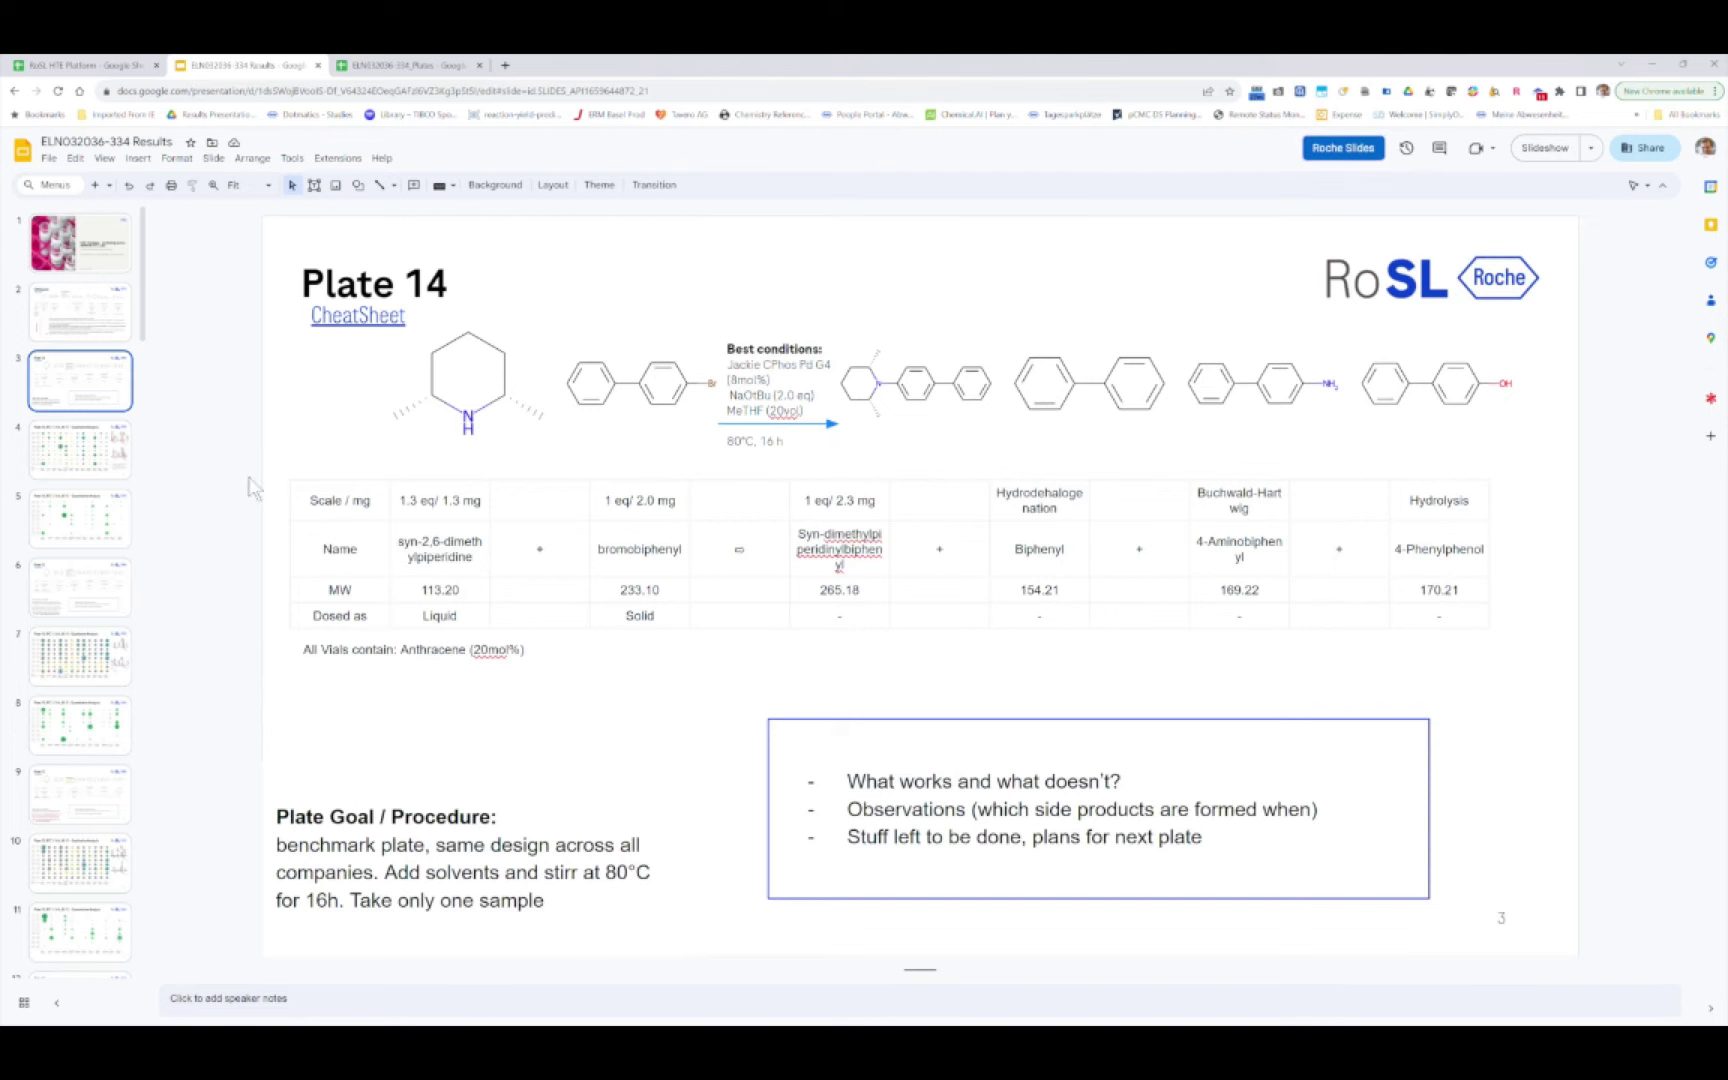
left_click(92, 462)
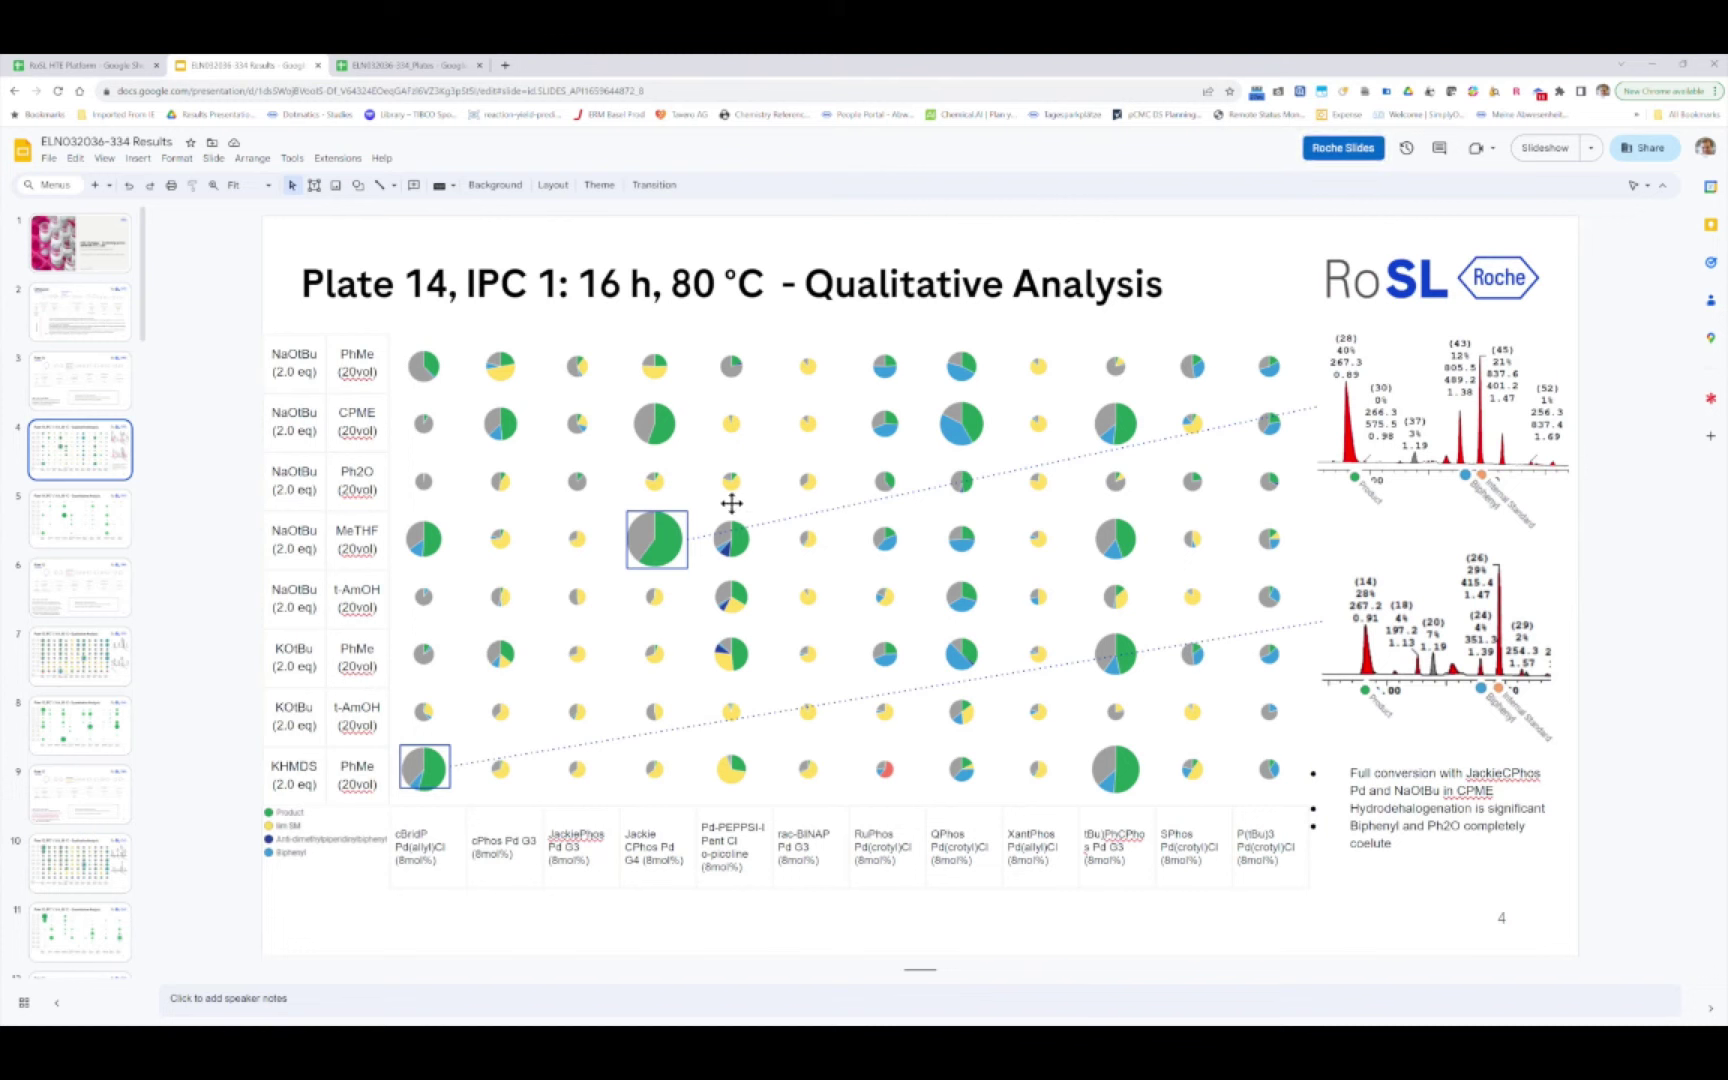
left_click(578, 461)
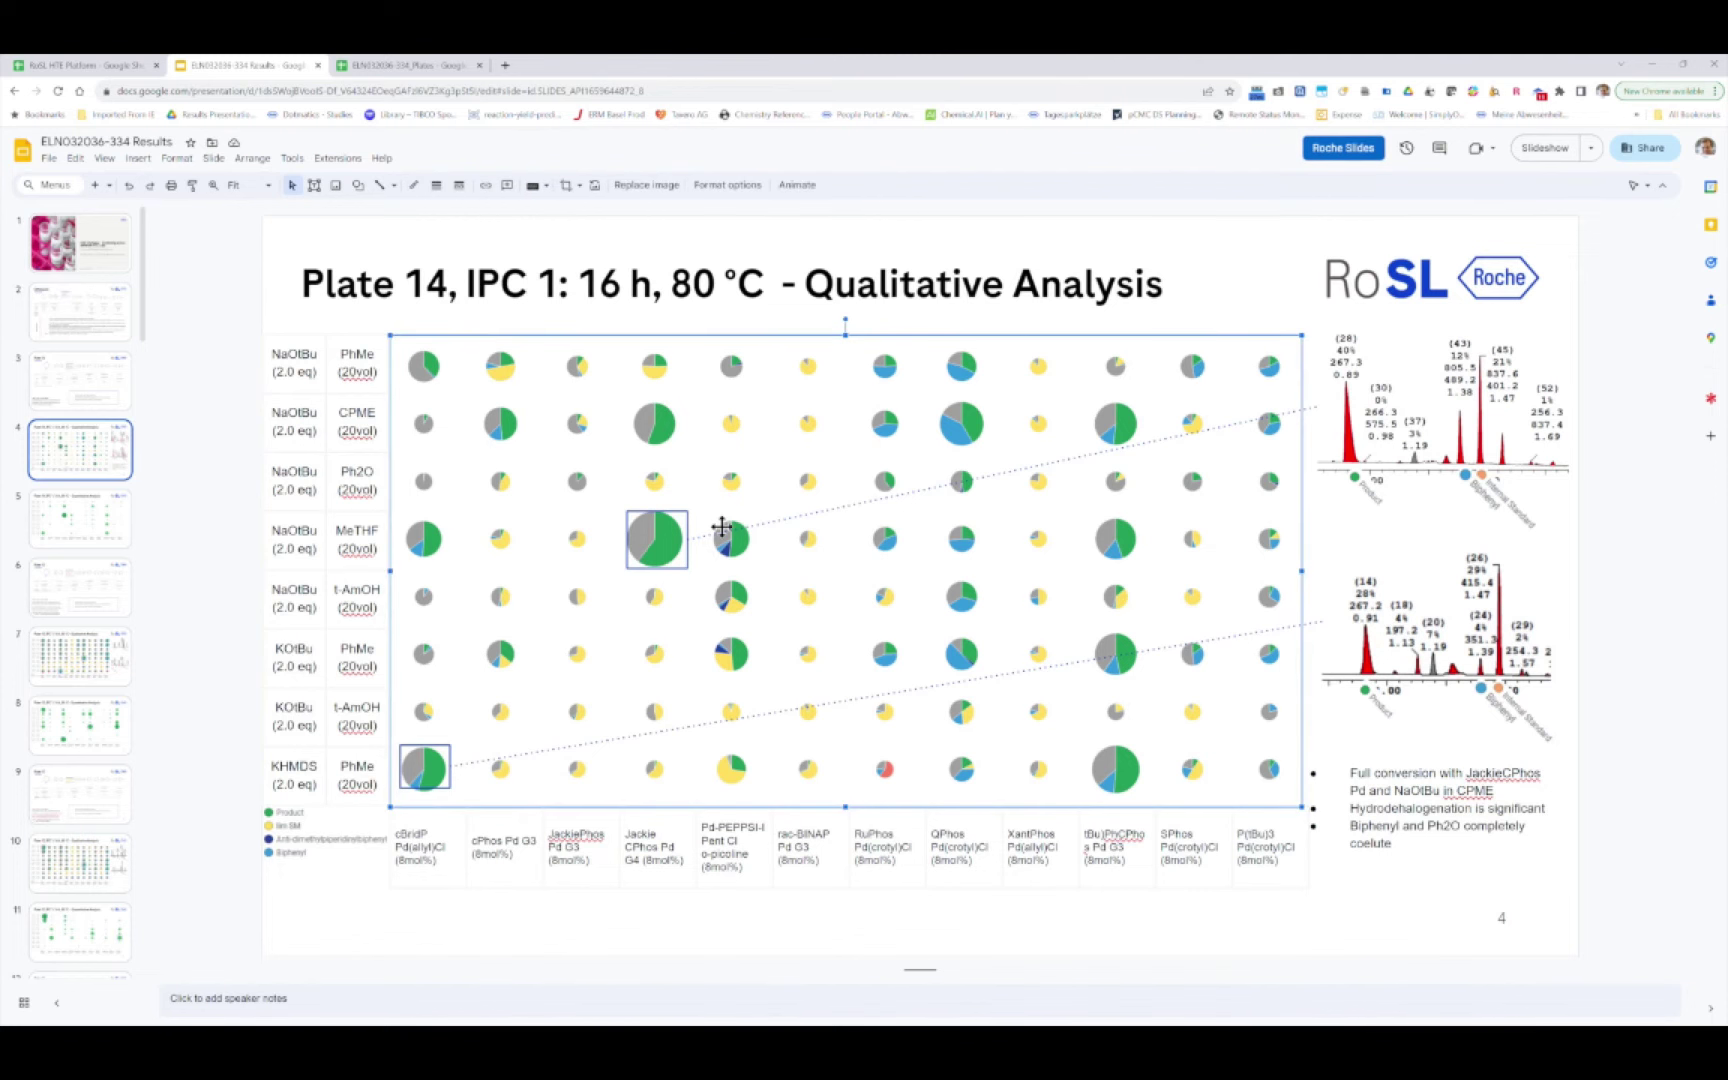
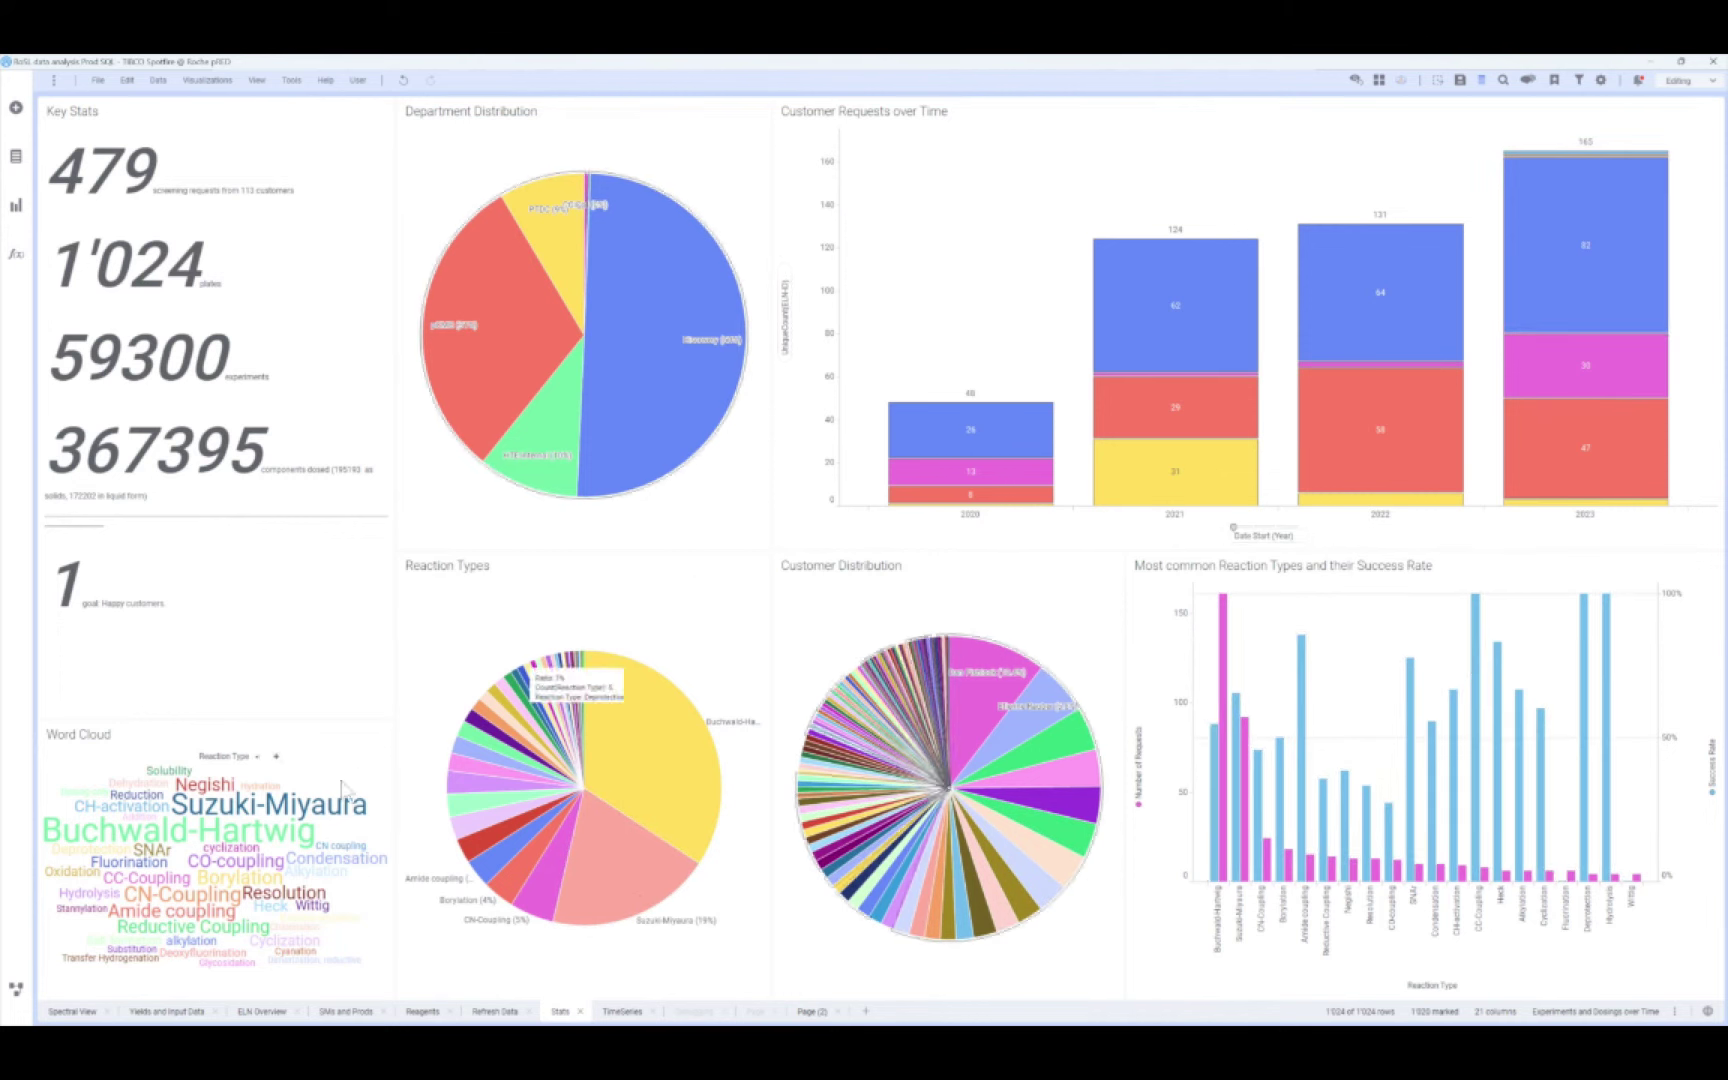
In the Spotfire analysis, open the Spectral View and filter it to plate 2, sample 2.
left_click(68, 1012)
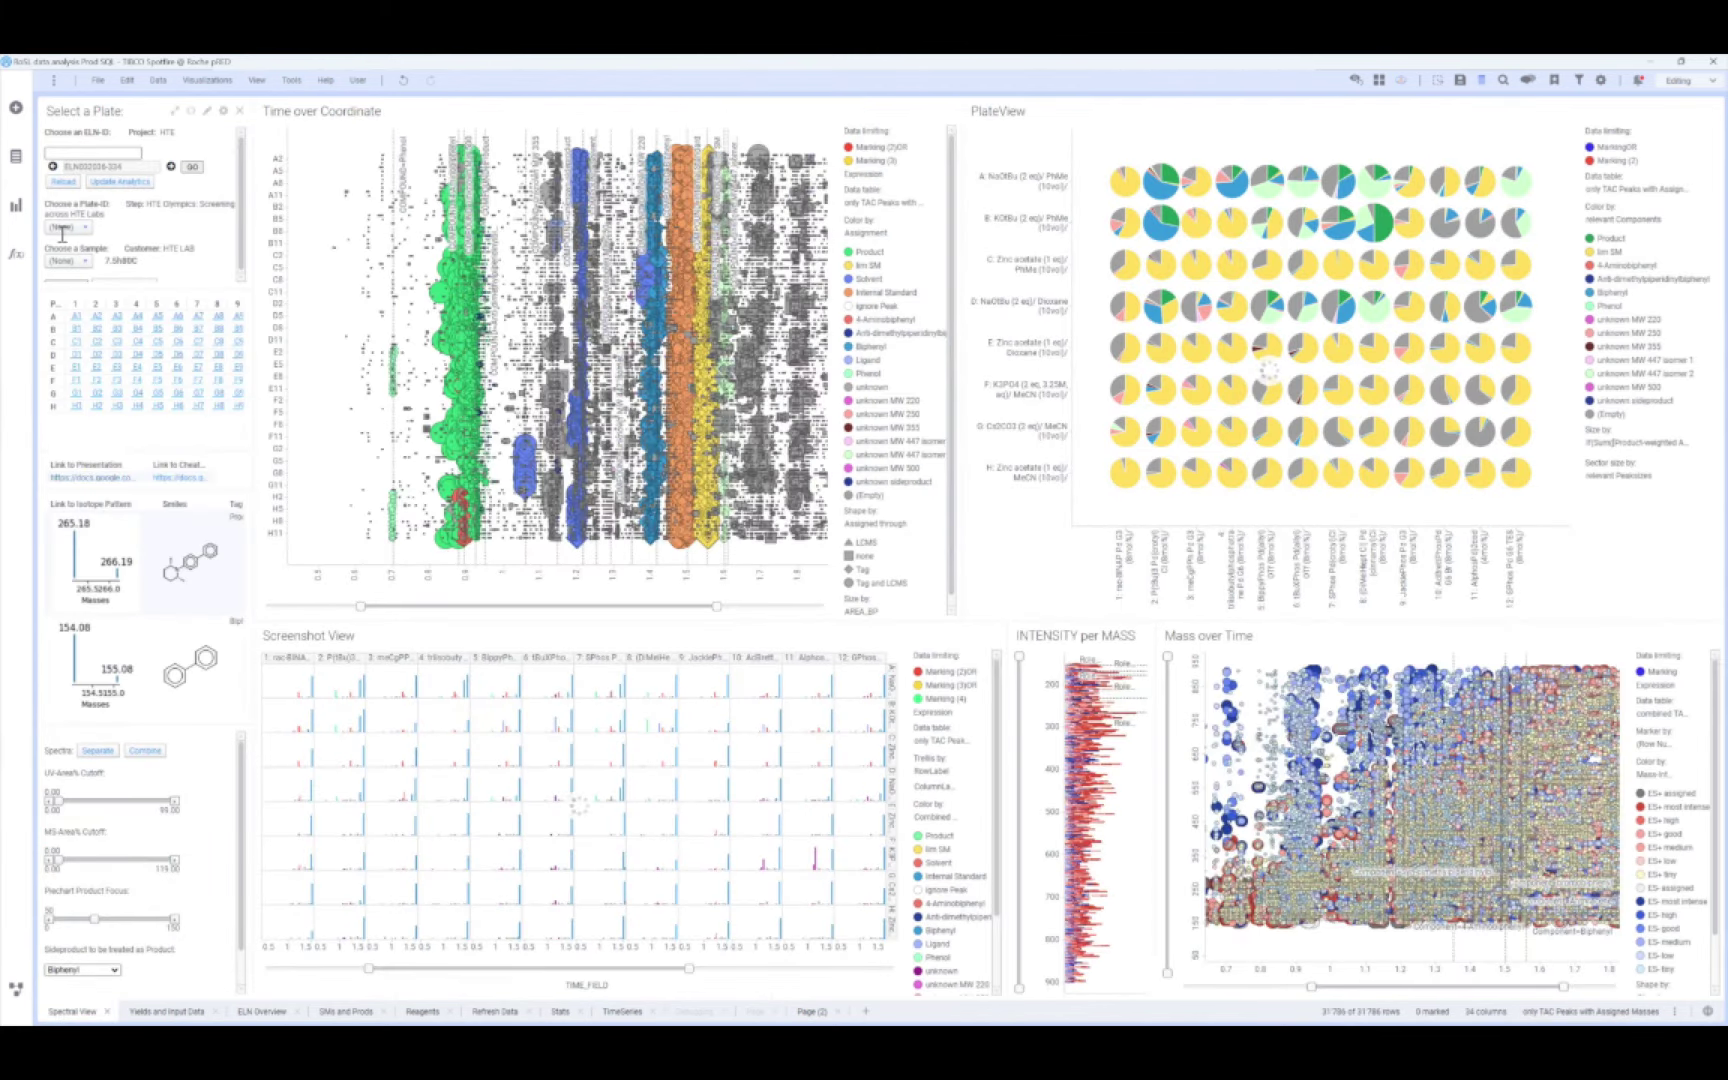
left_click(63, 228)
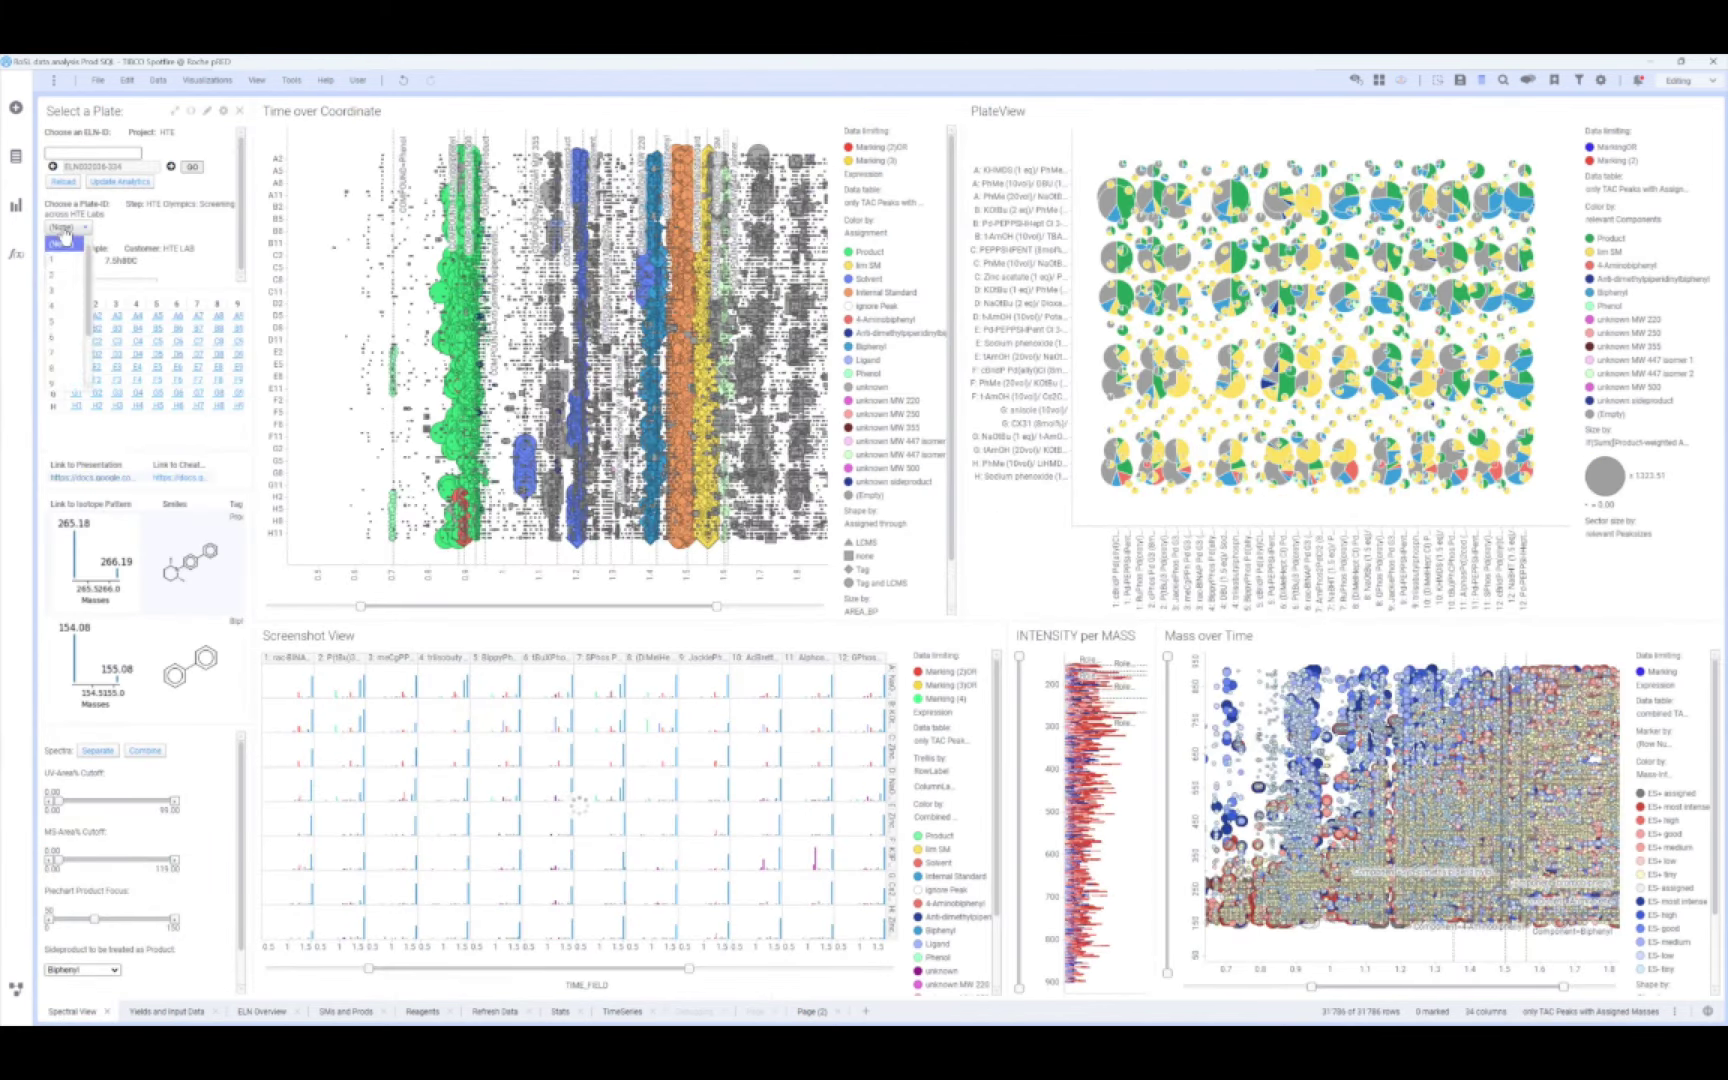
left_click(66, 276)
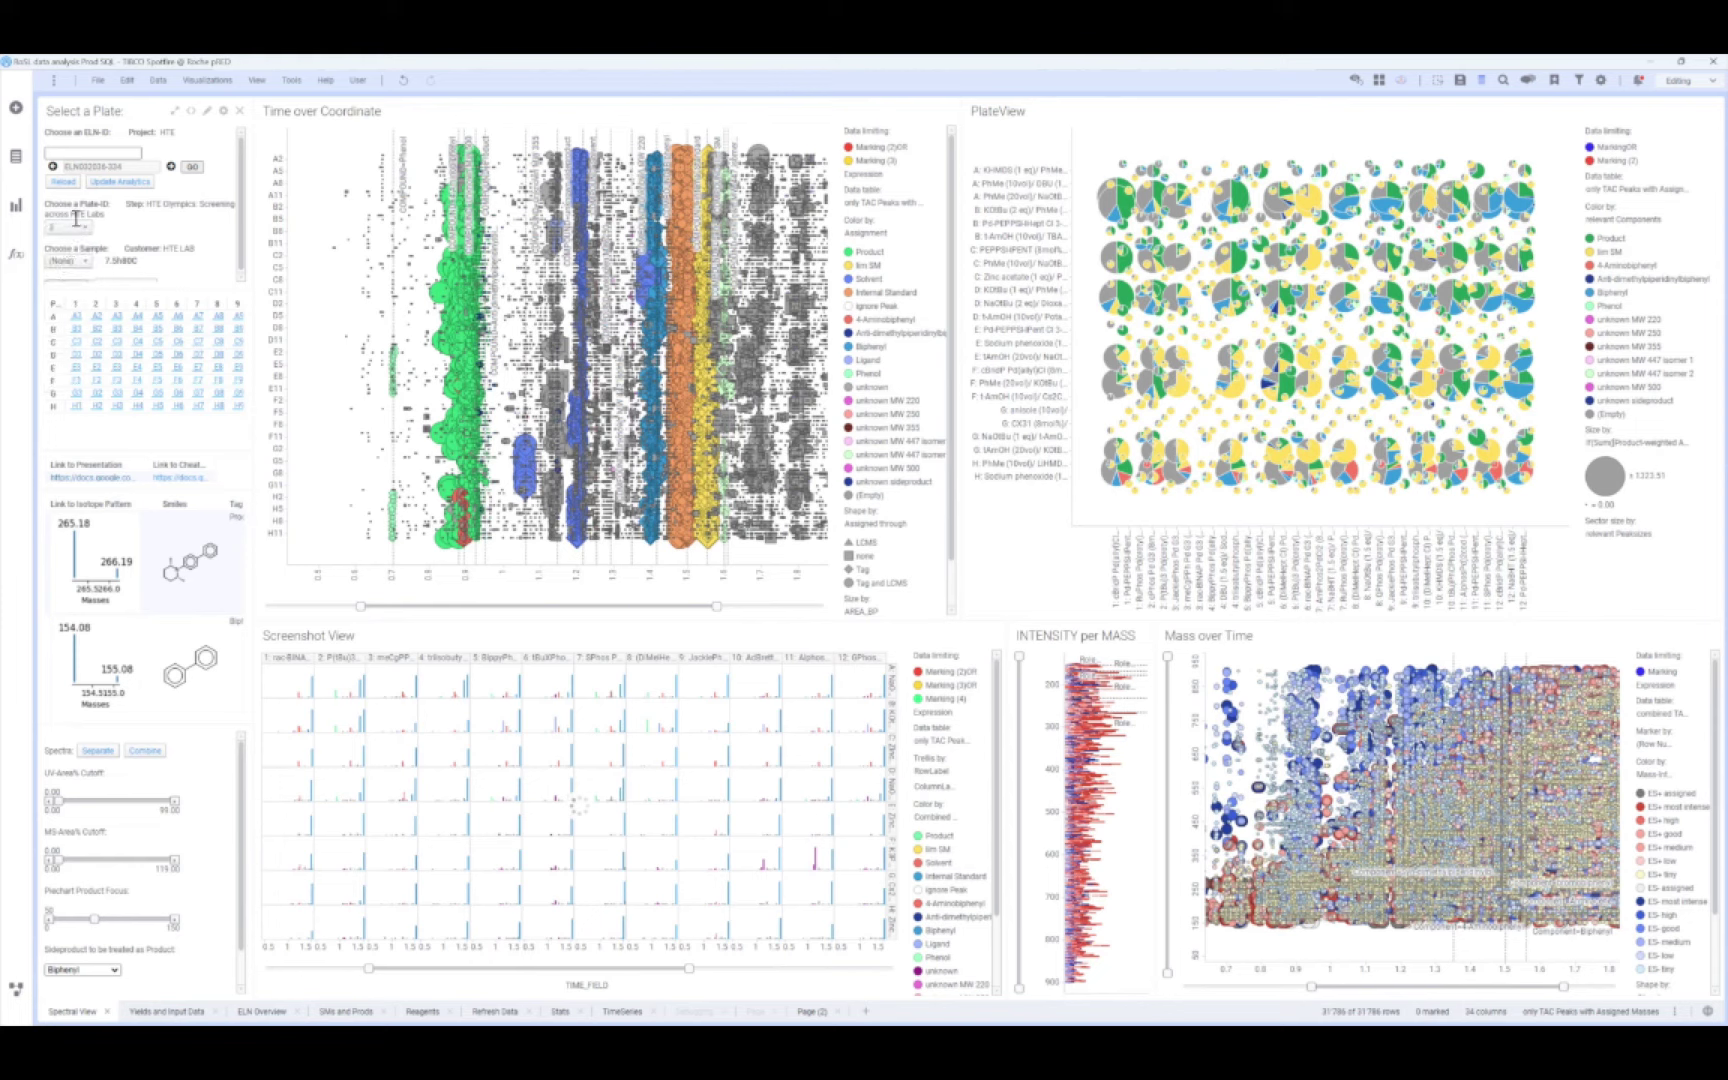
left_click(68, 261)
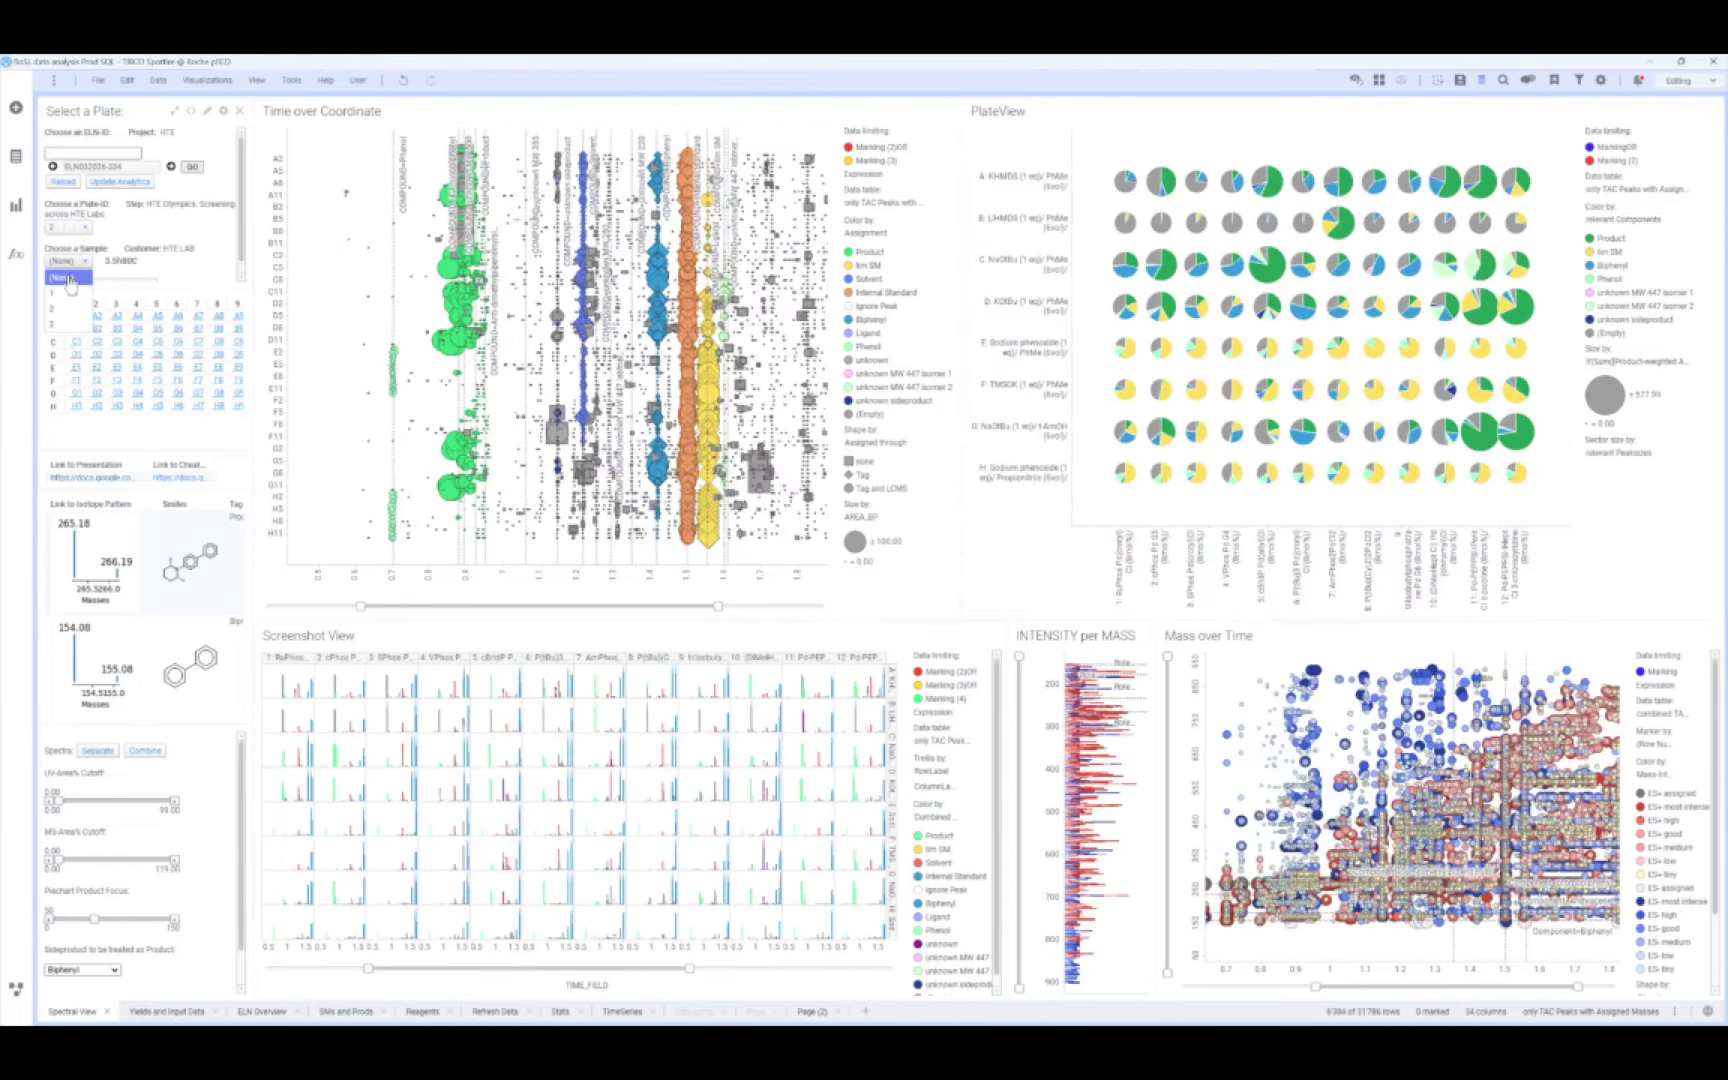
left_click(63, 309)
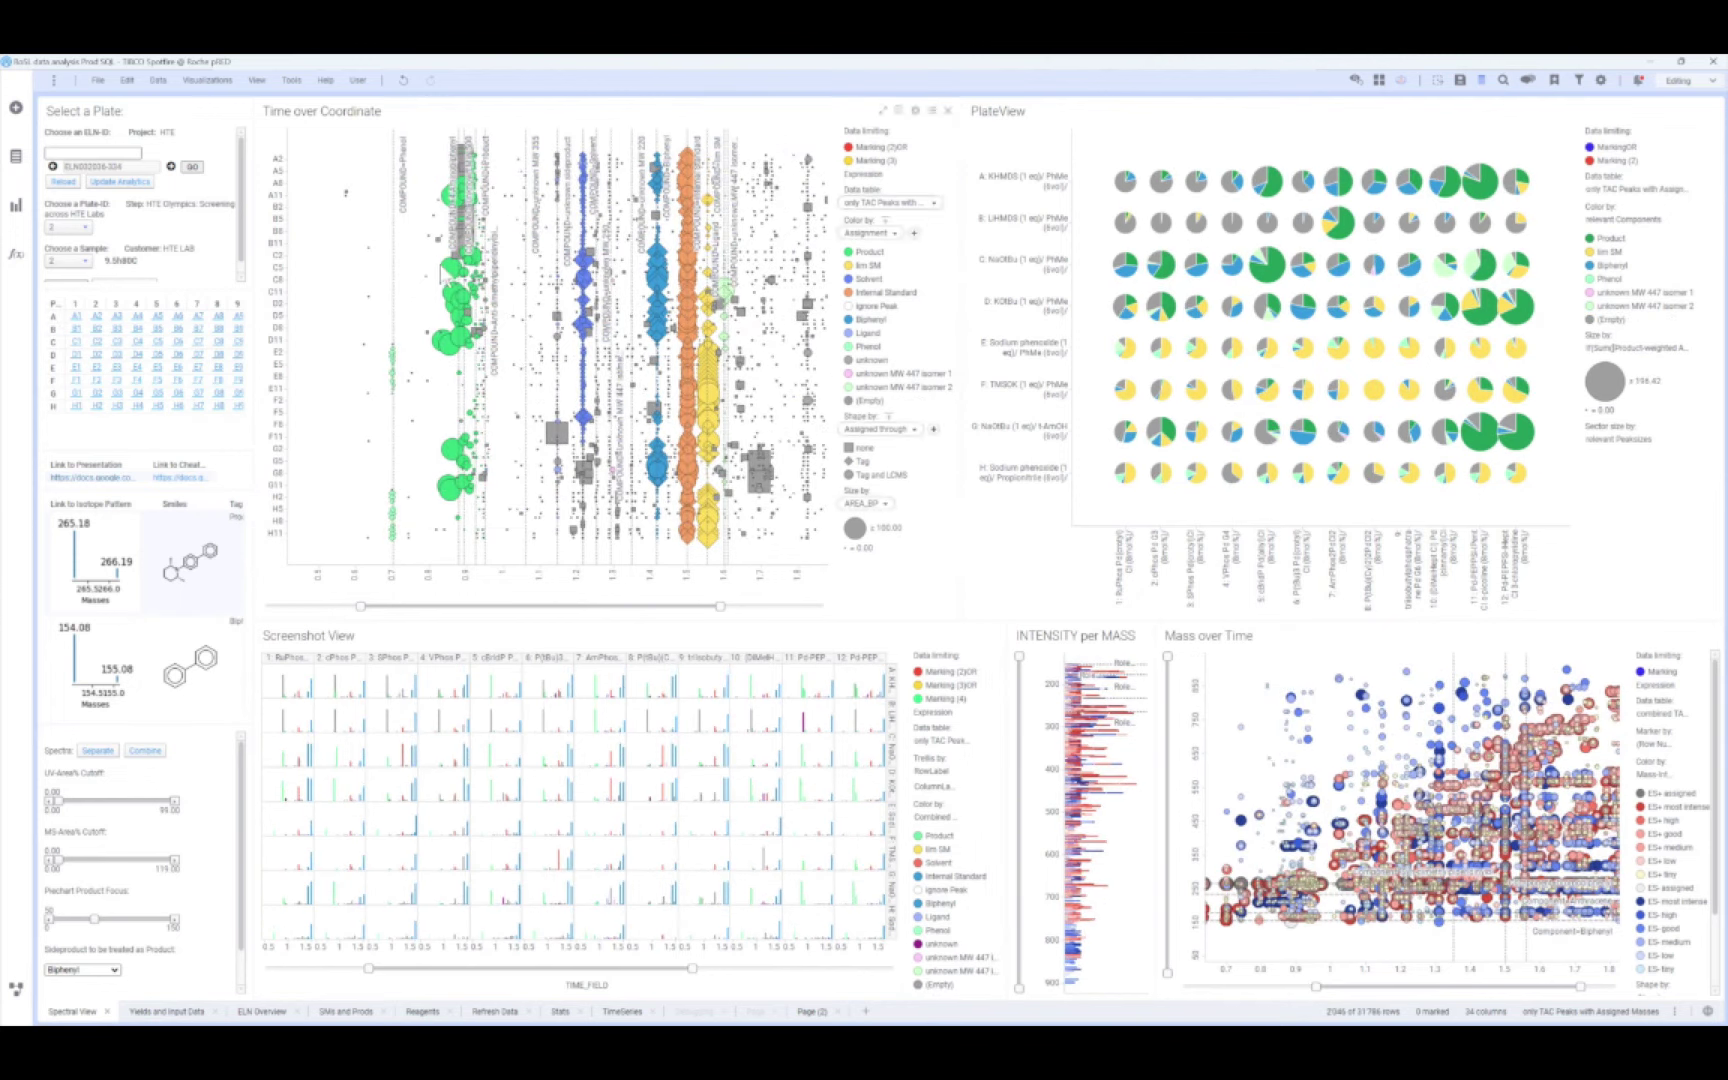
Inspect individual peaks in the Time over Coordinate plot and mark the group of peaks around 1.1 min.
mouse_move(455, 354)
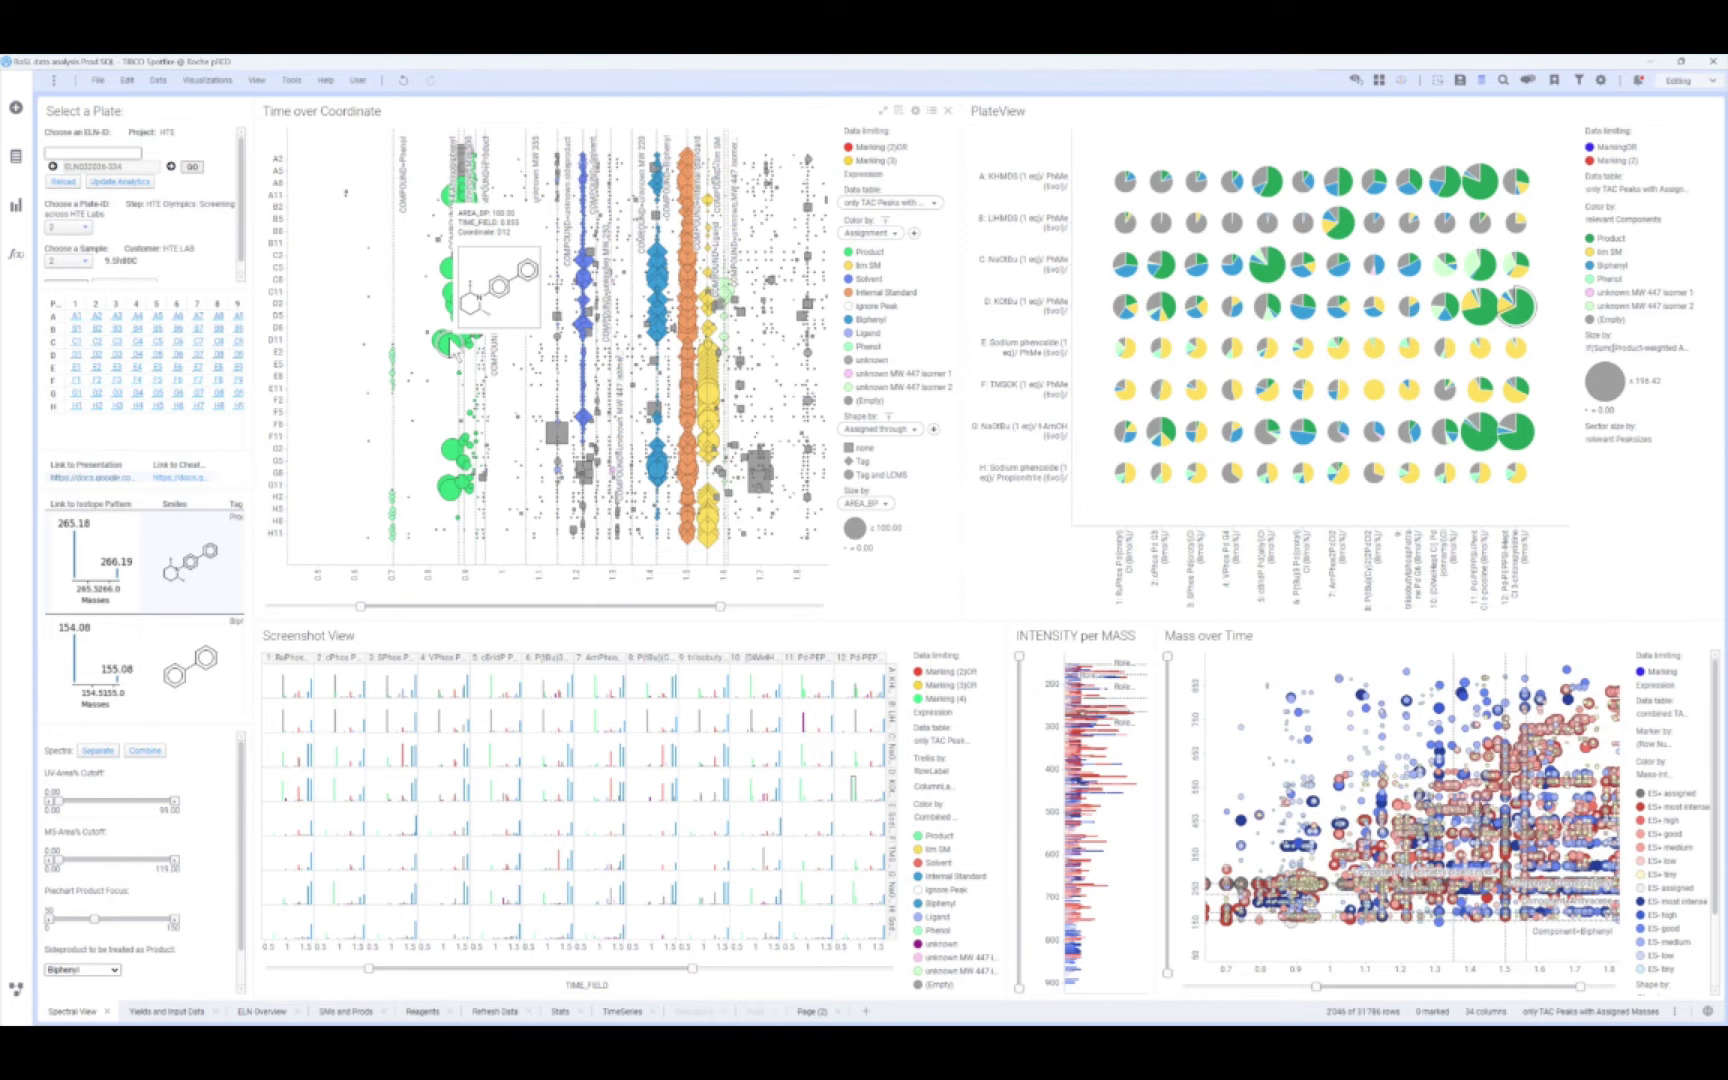
mouse_move(662, 340)
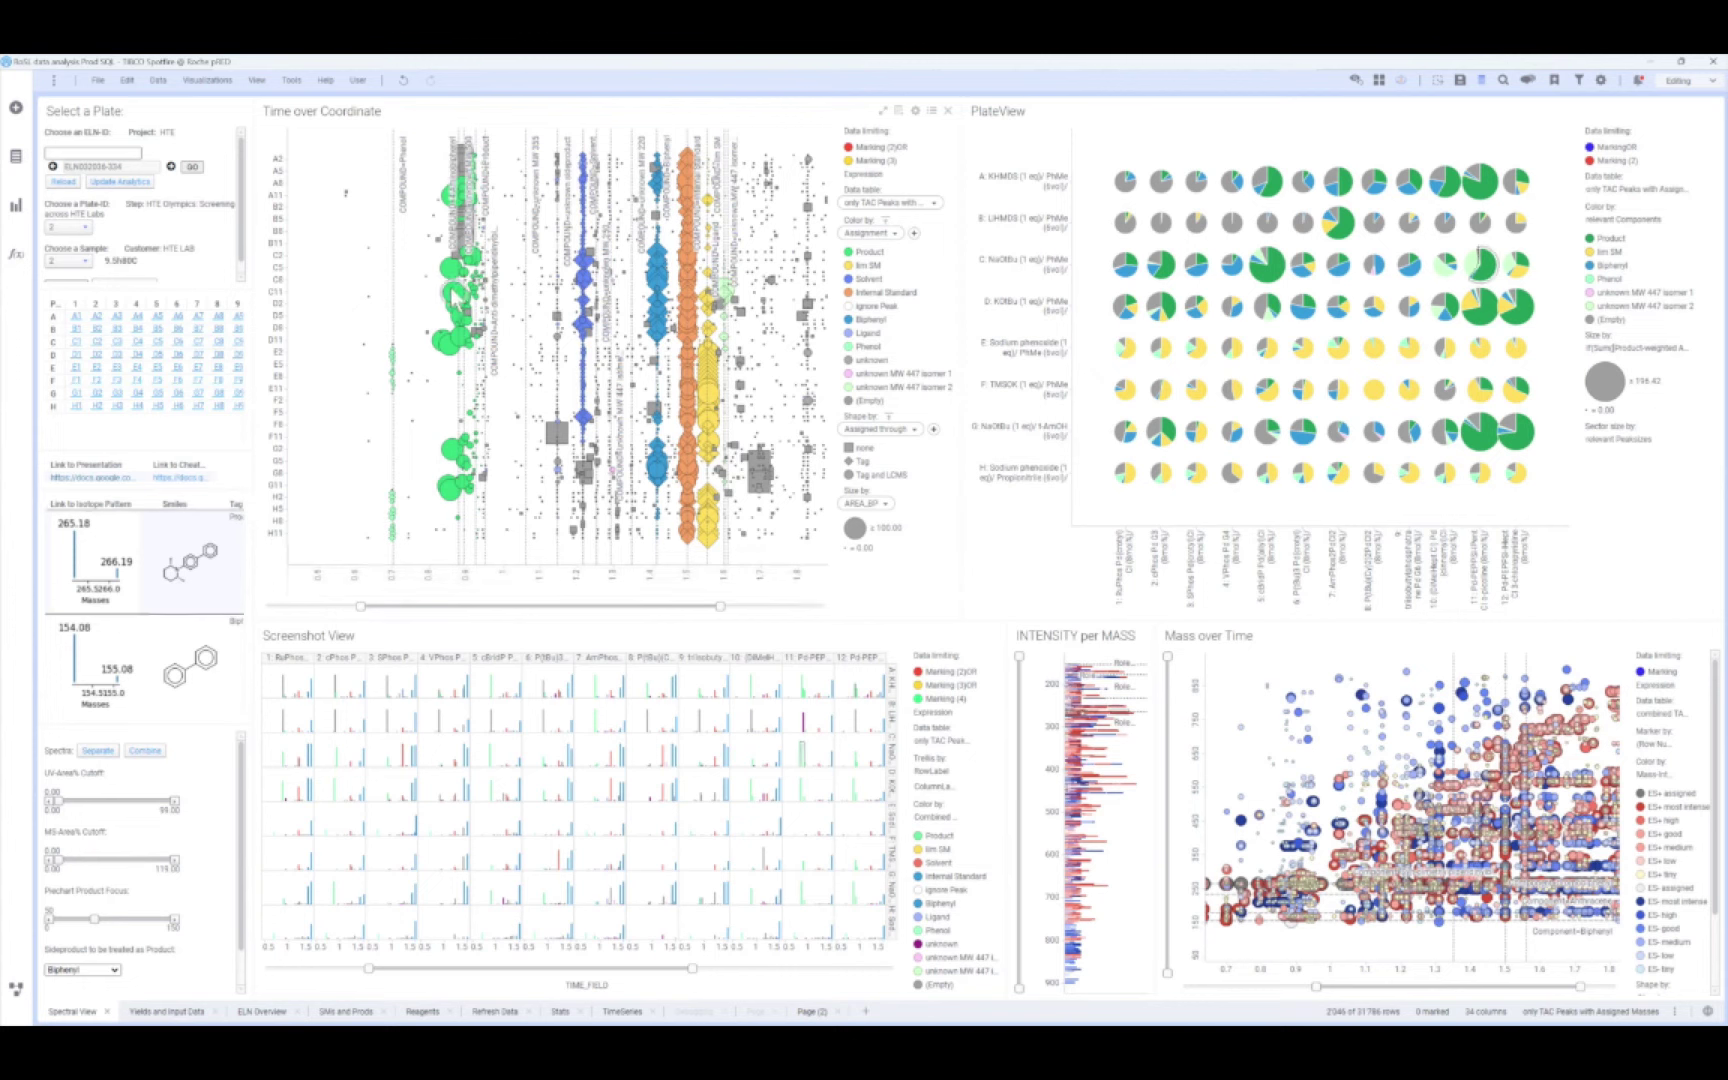
mouse_move(453, 296)
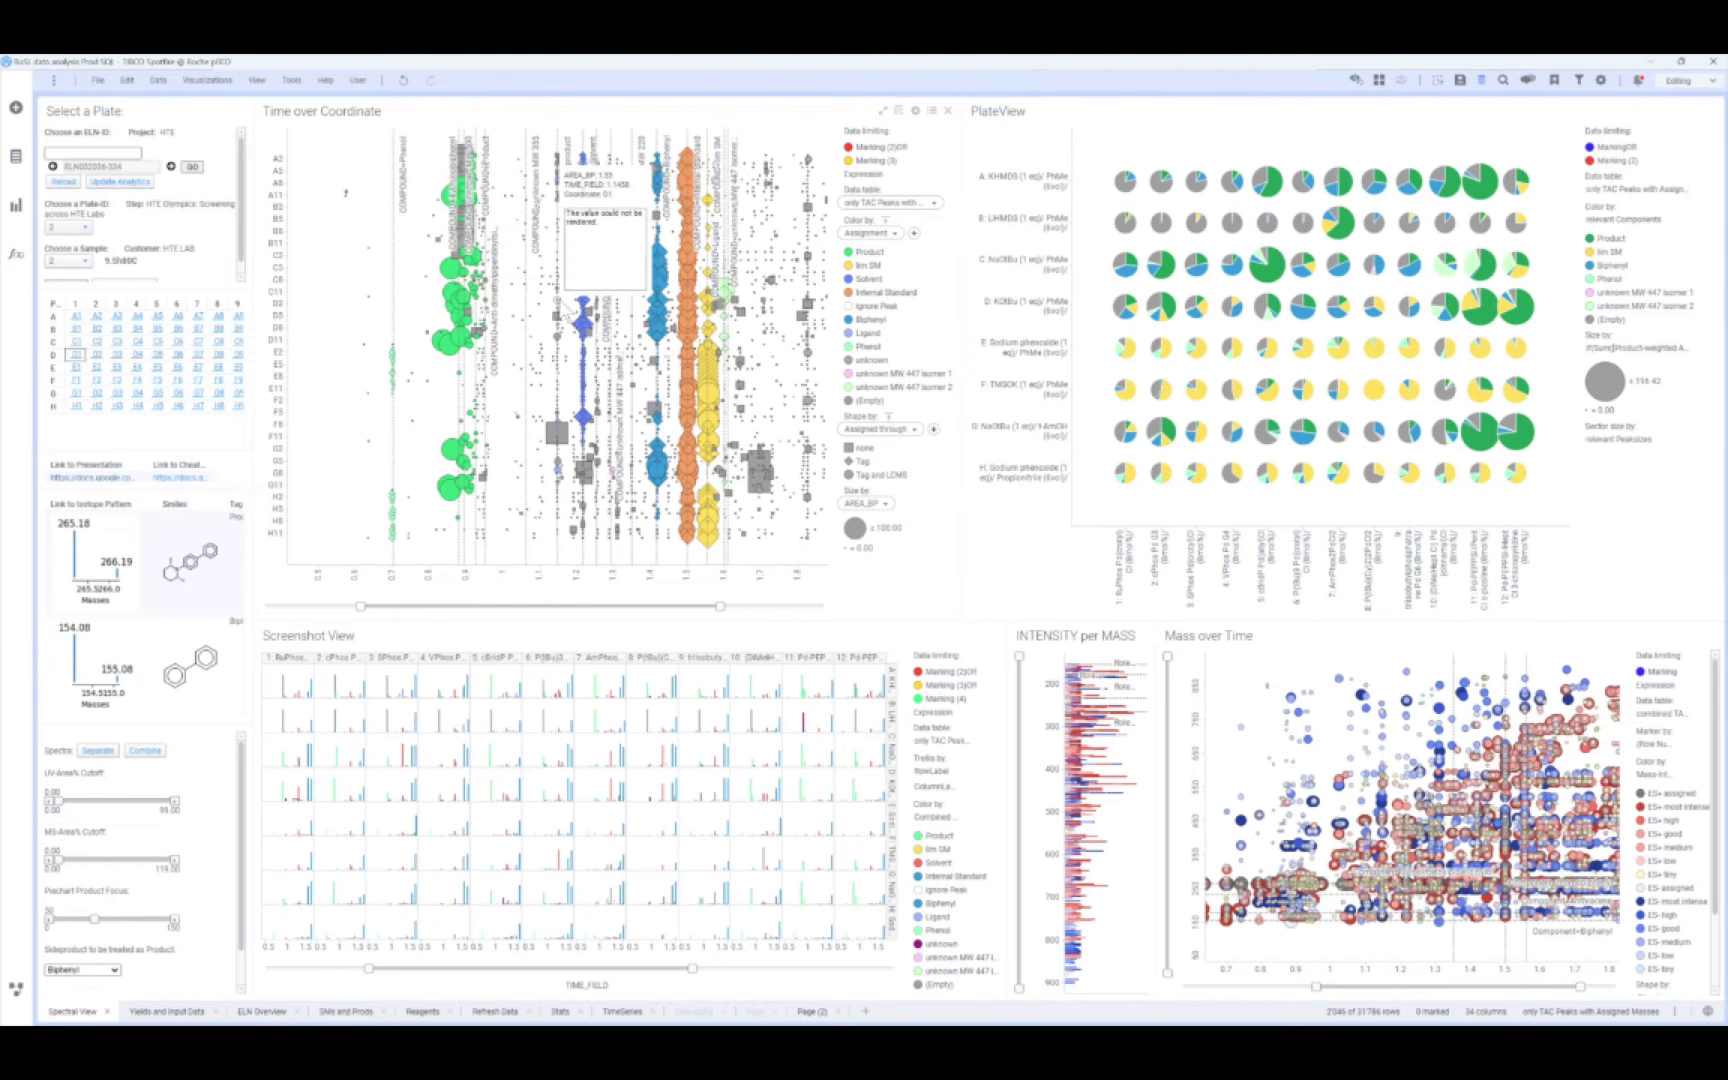
left_click_drag(517, 141, 552, 470)
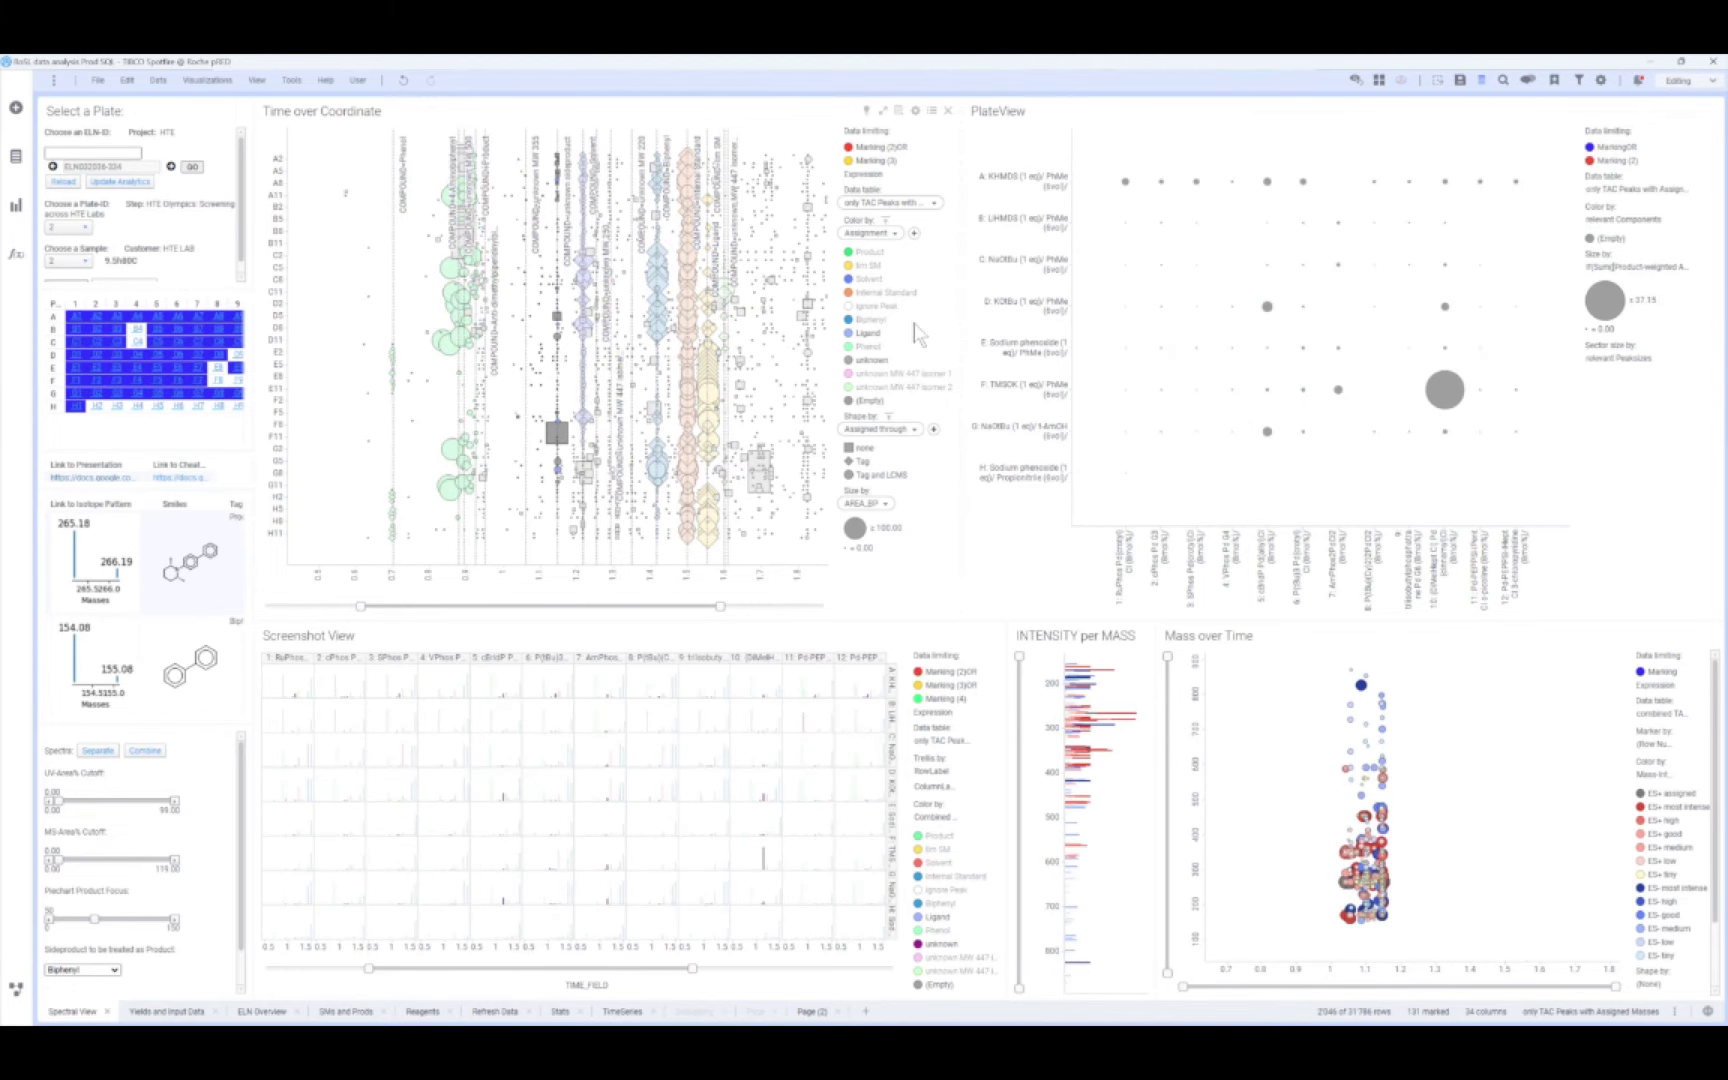
Highlight the lim SM peaks and the Product peaks in turn to examine their distribution and masses, then clear the marking.
left_click(877, 268)
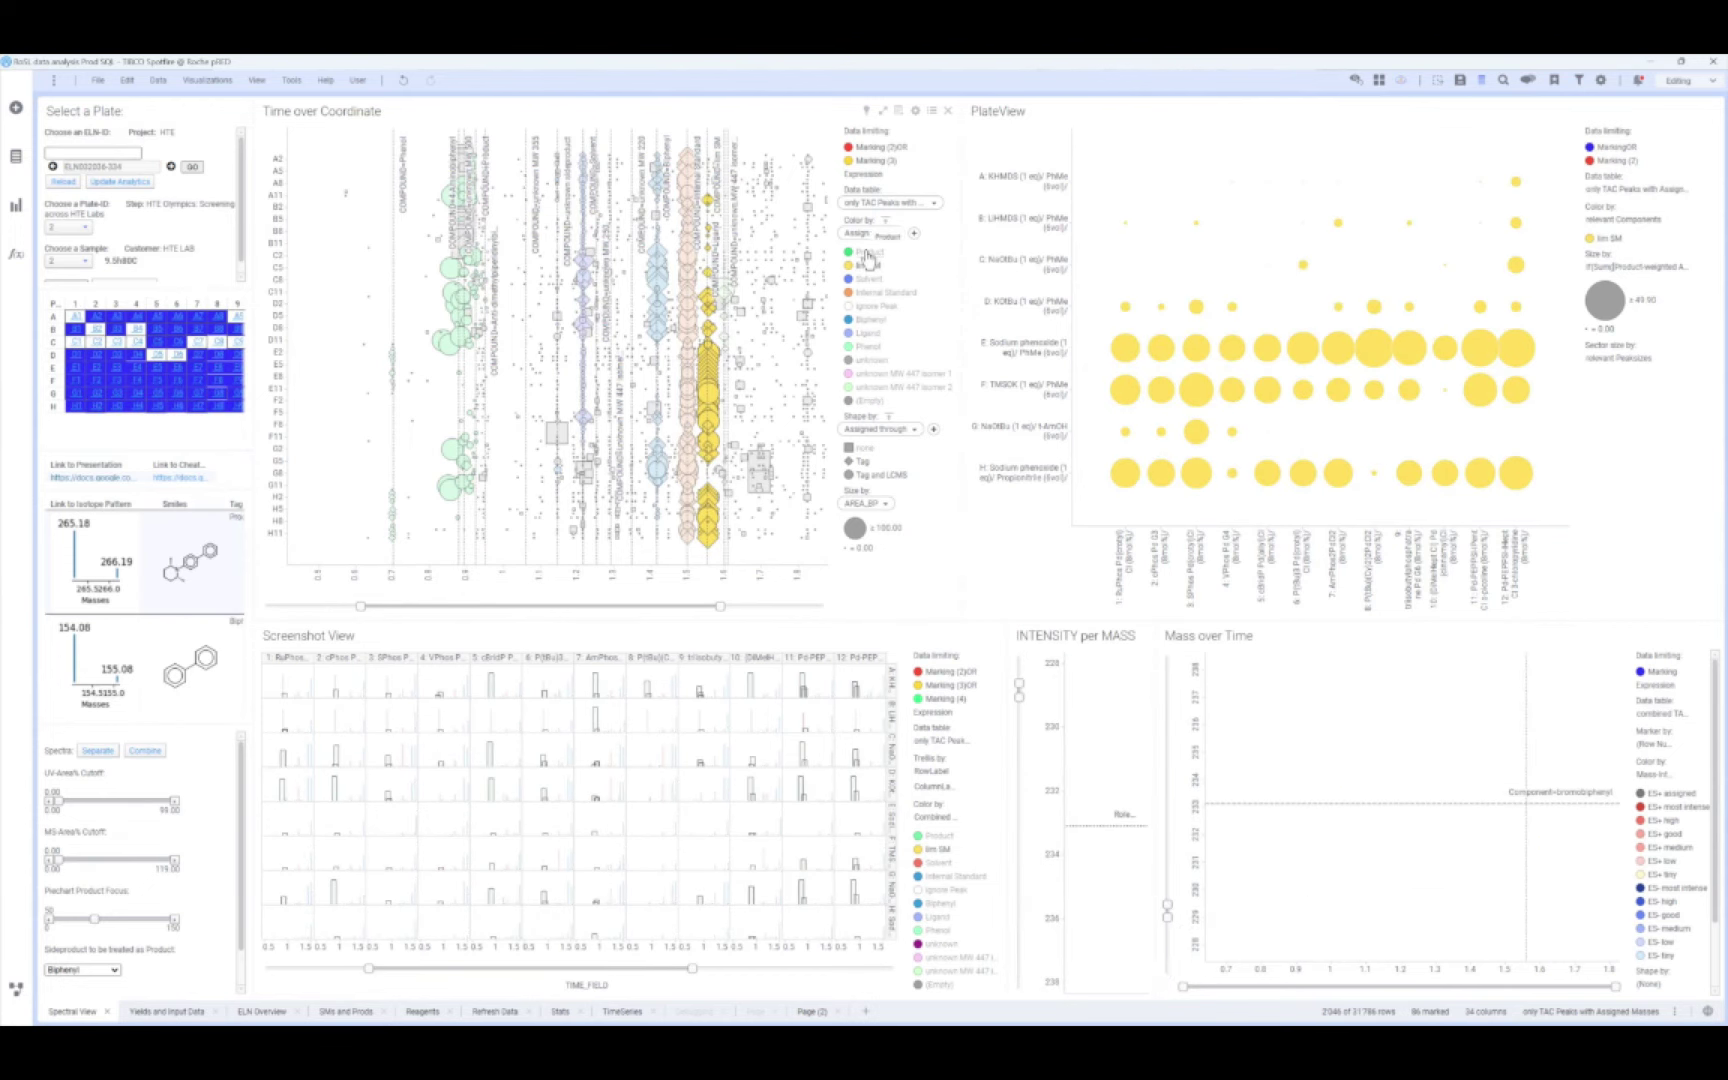
left_click(868, 254)
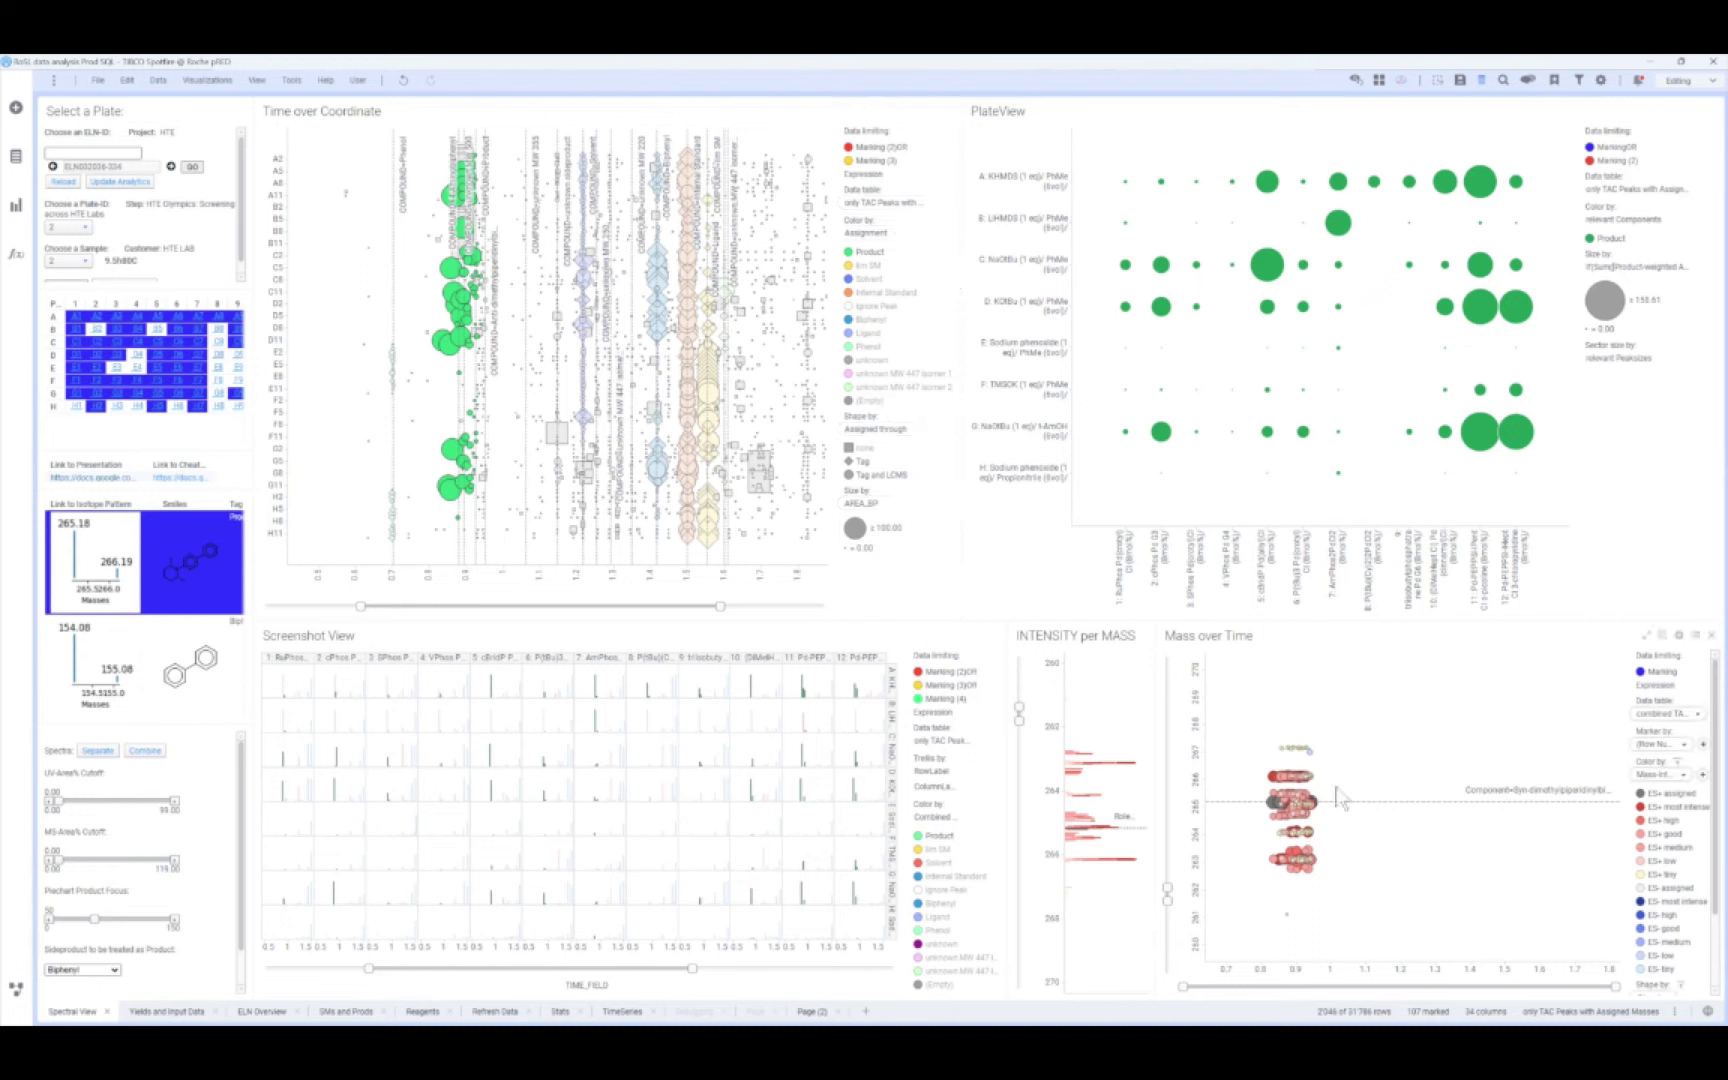
mouse_move(1293, 856)
left_click(505, 400)
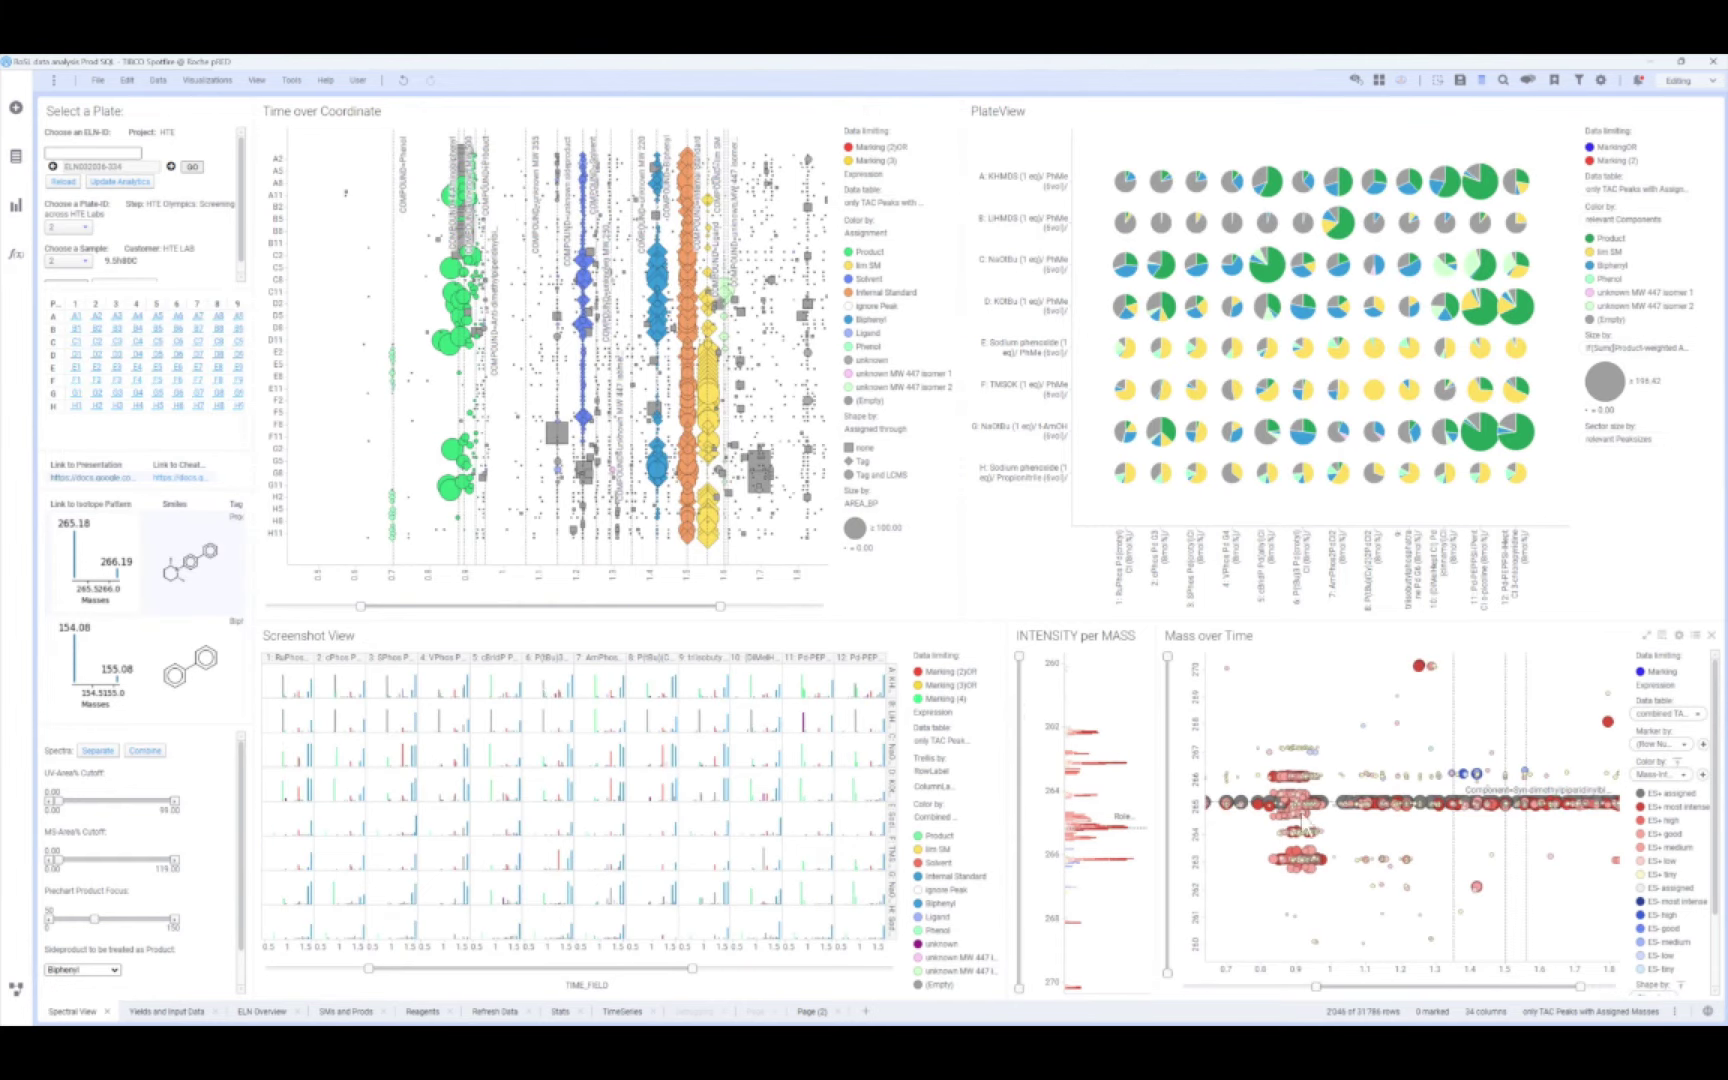
Examine the Mass over Time plot, mark a mass signal near 1.1 min to see its wells, and clear the marking.
mouse_move(1470, 766)
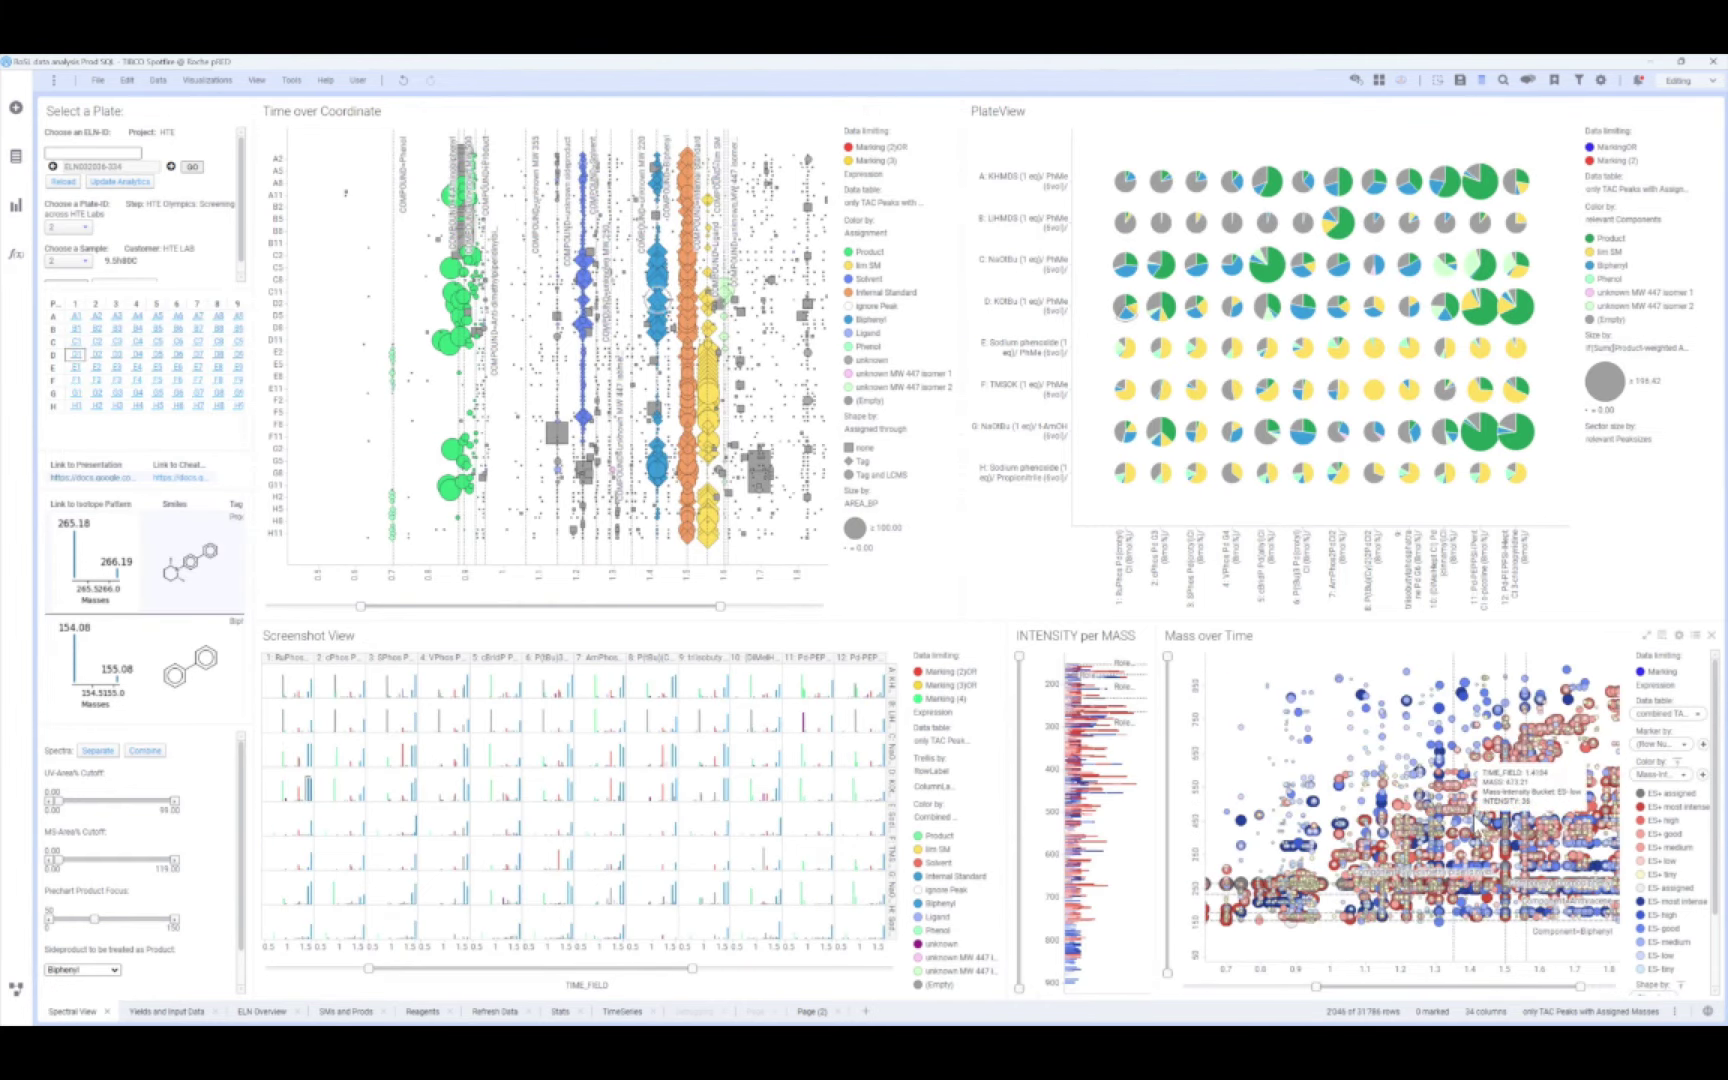
scroll(1478, 818, "up", 3)
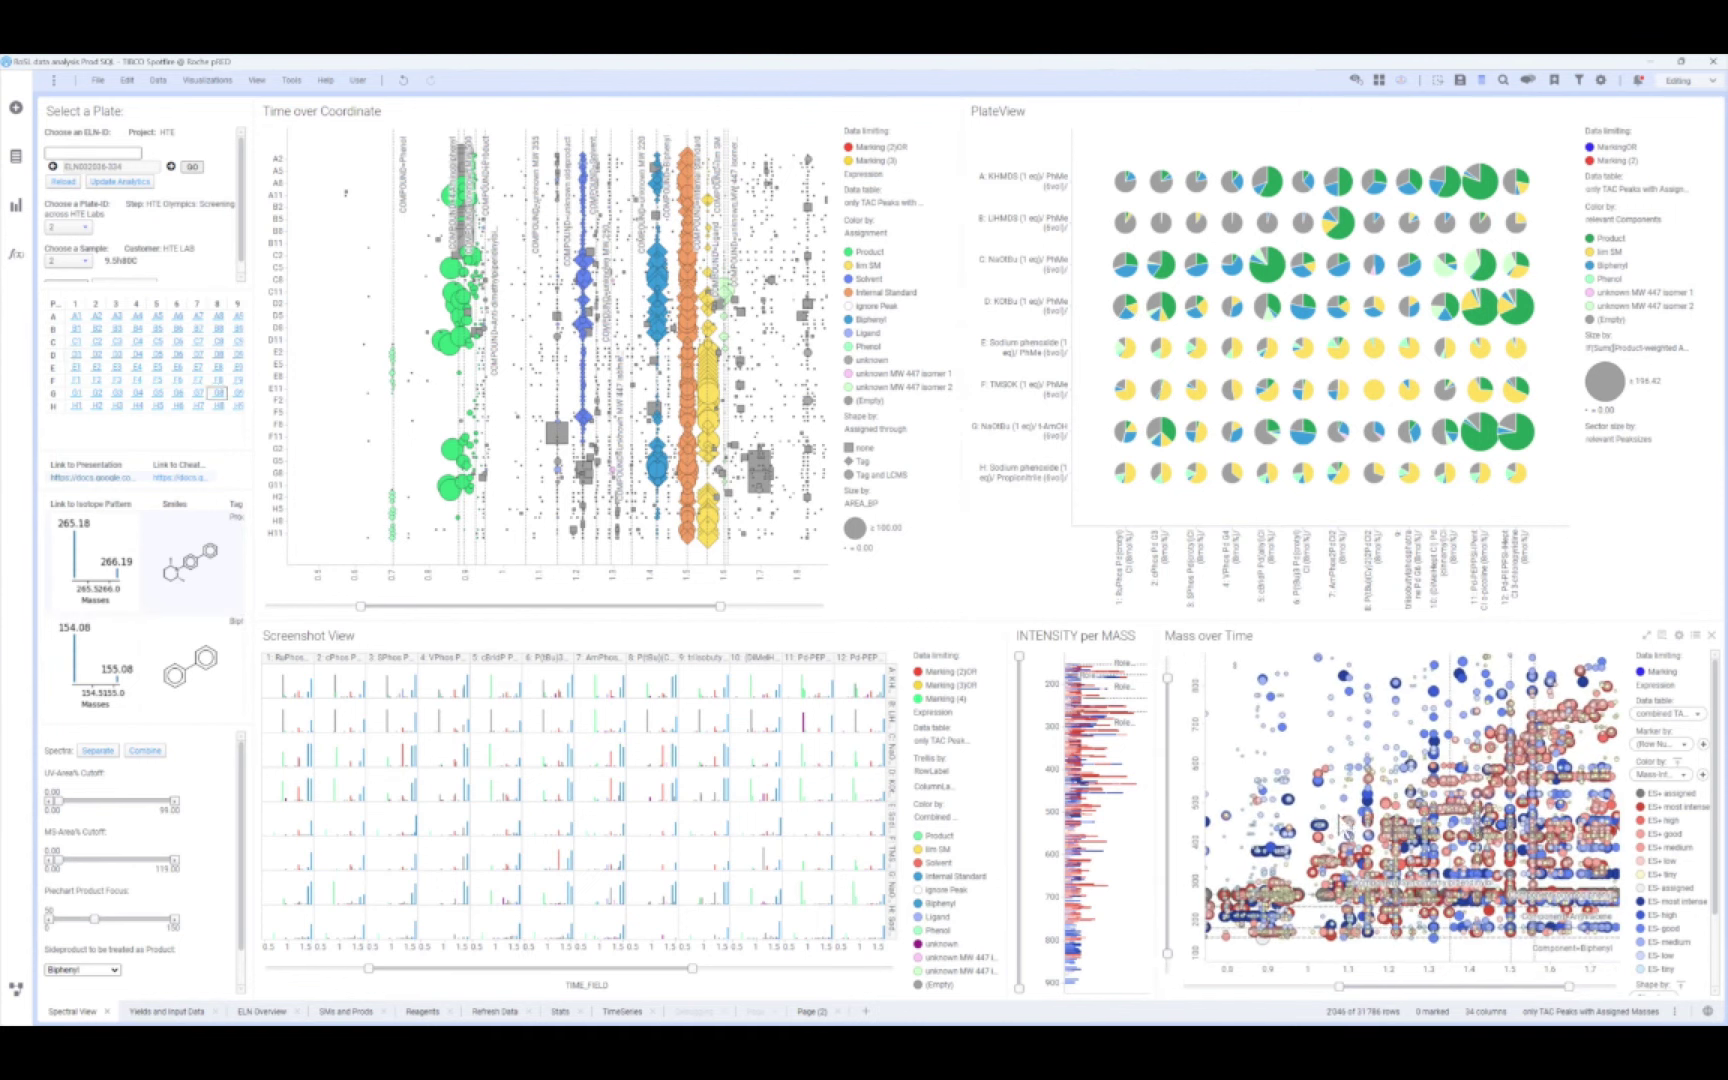
left_click(1343, 820)
left_click(1347, 822)
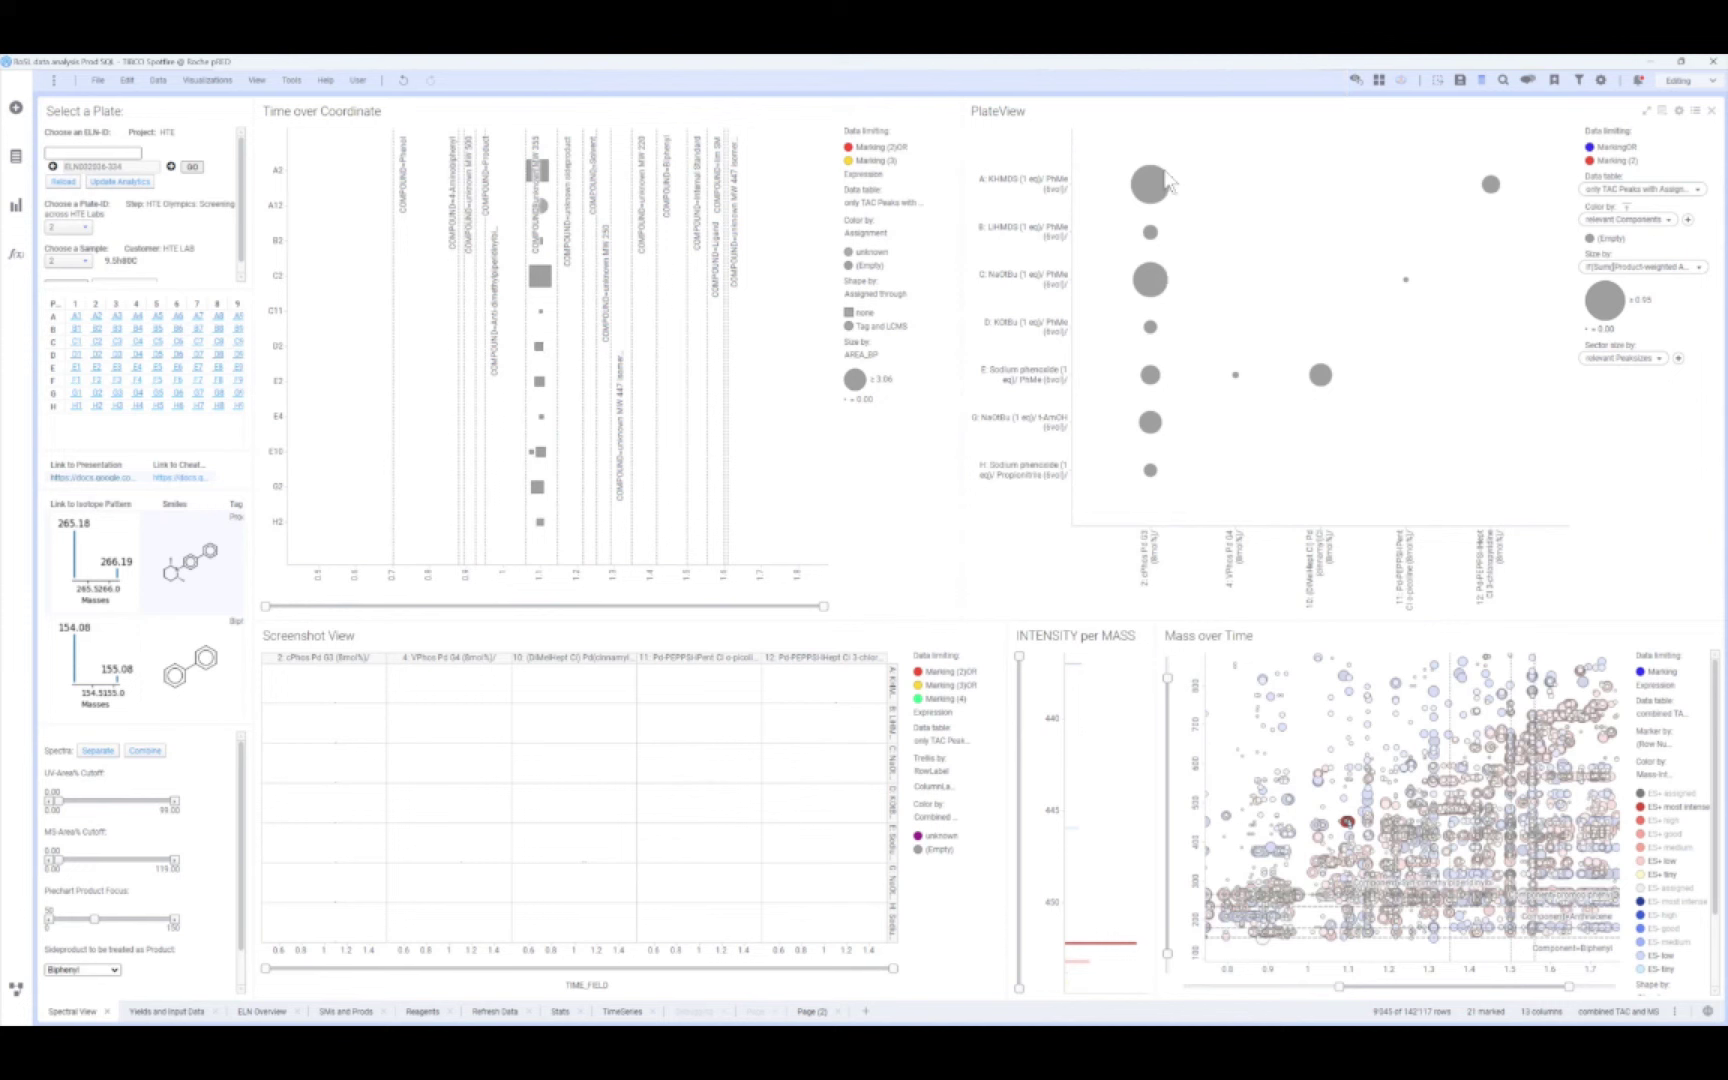
left_click(1230, 728)
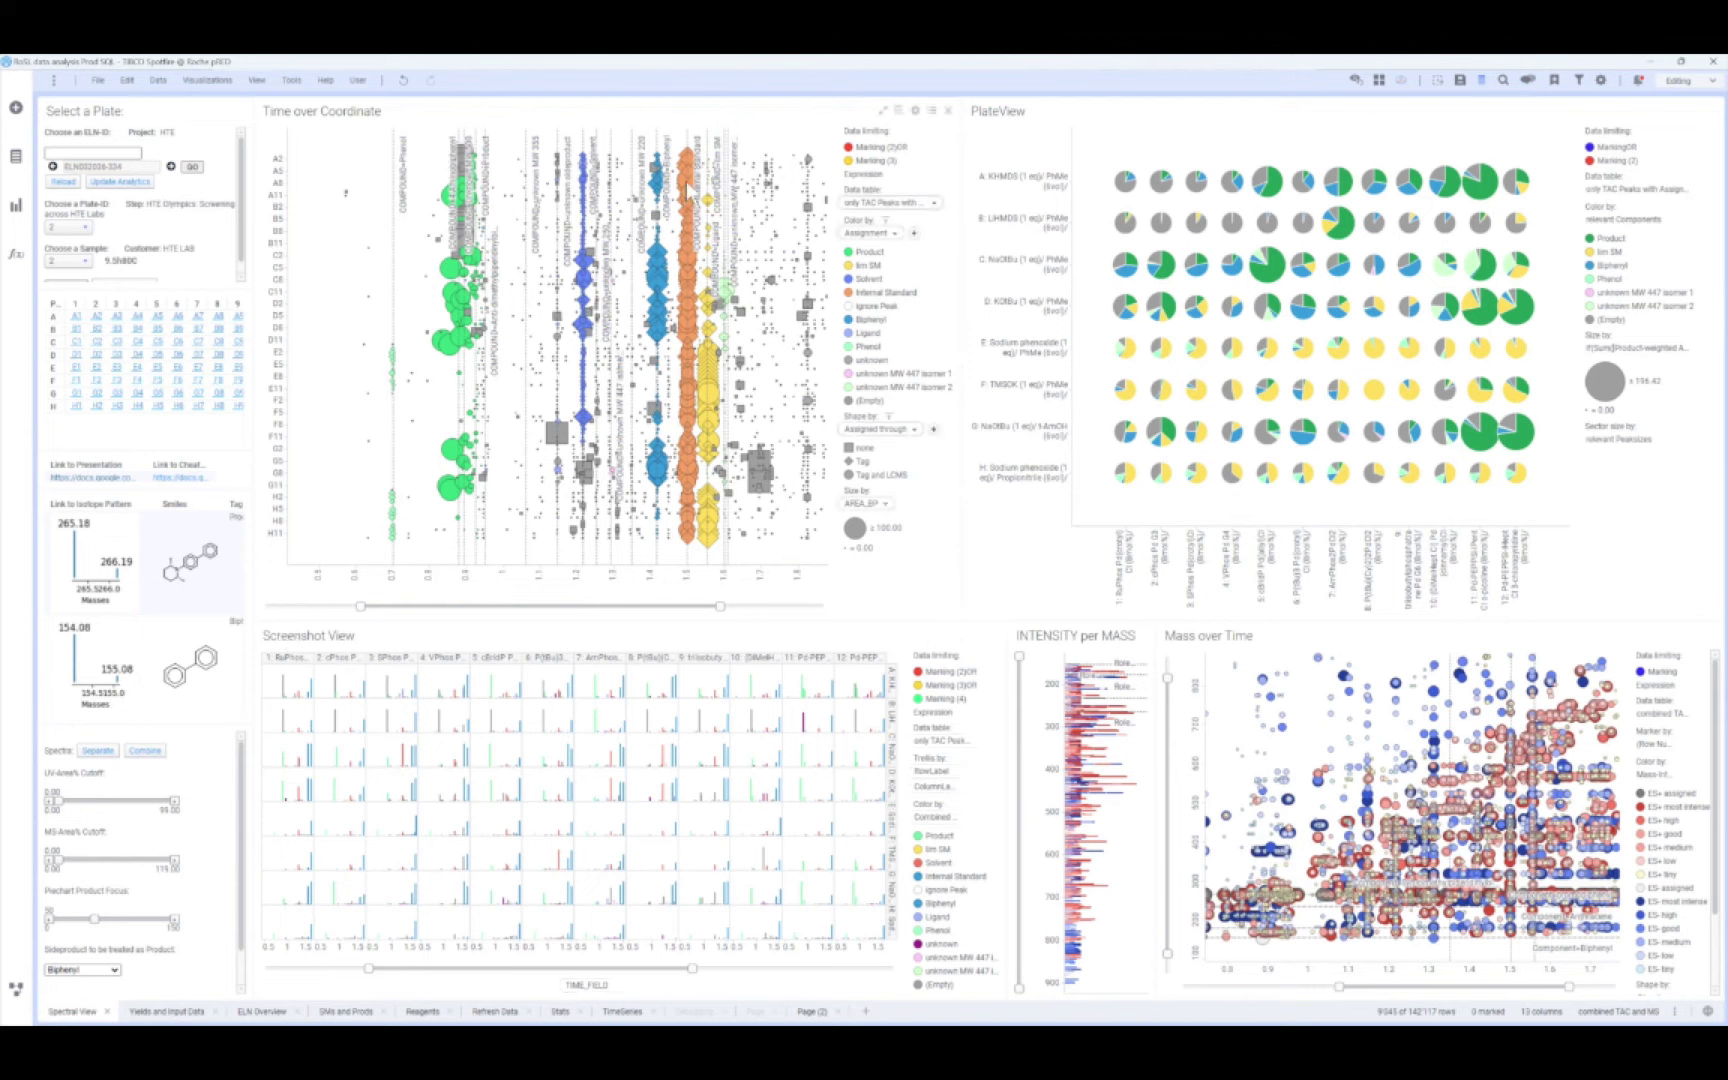
Inspect the chemical structures behind the Internal Standard and Biphenyl peaks in the Time over Coordinate plot.
mouse_move(693, 178)
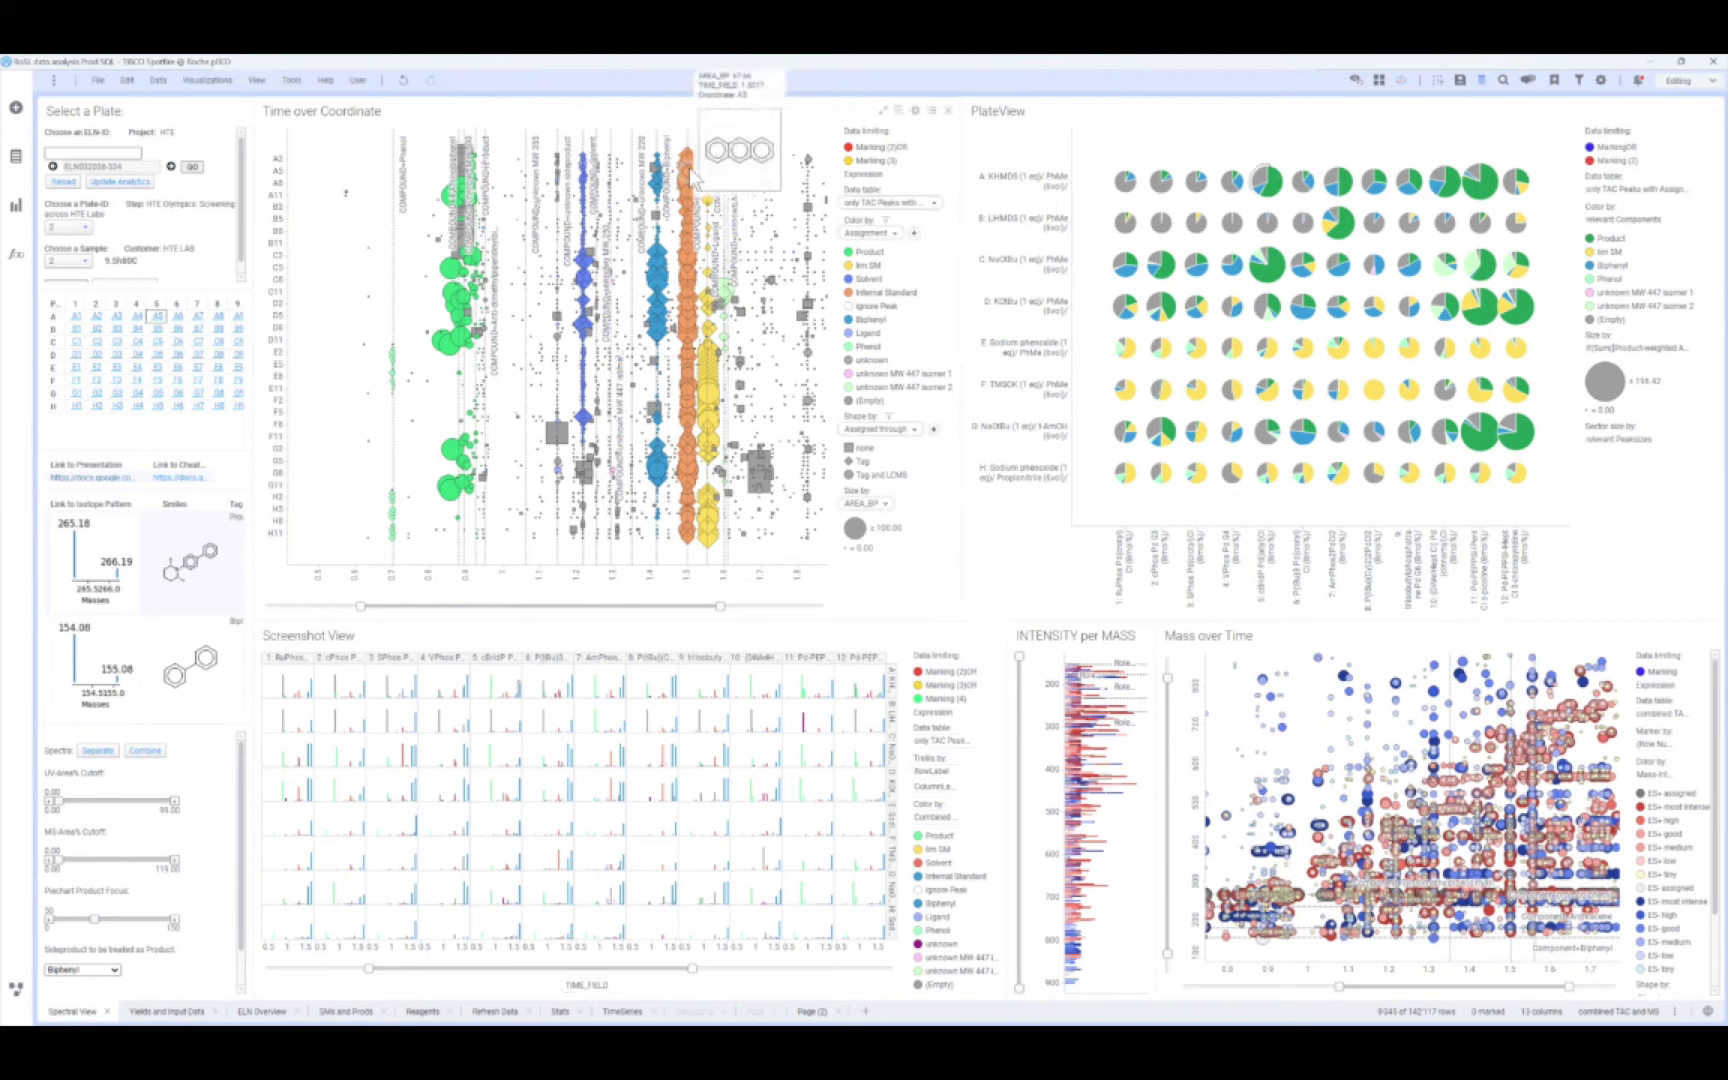
mouse_move(655, 268)
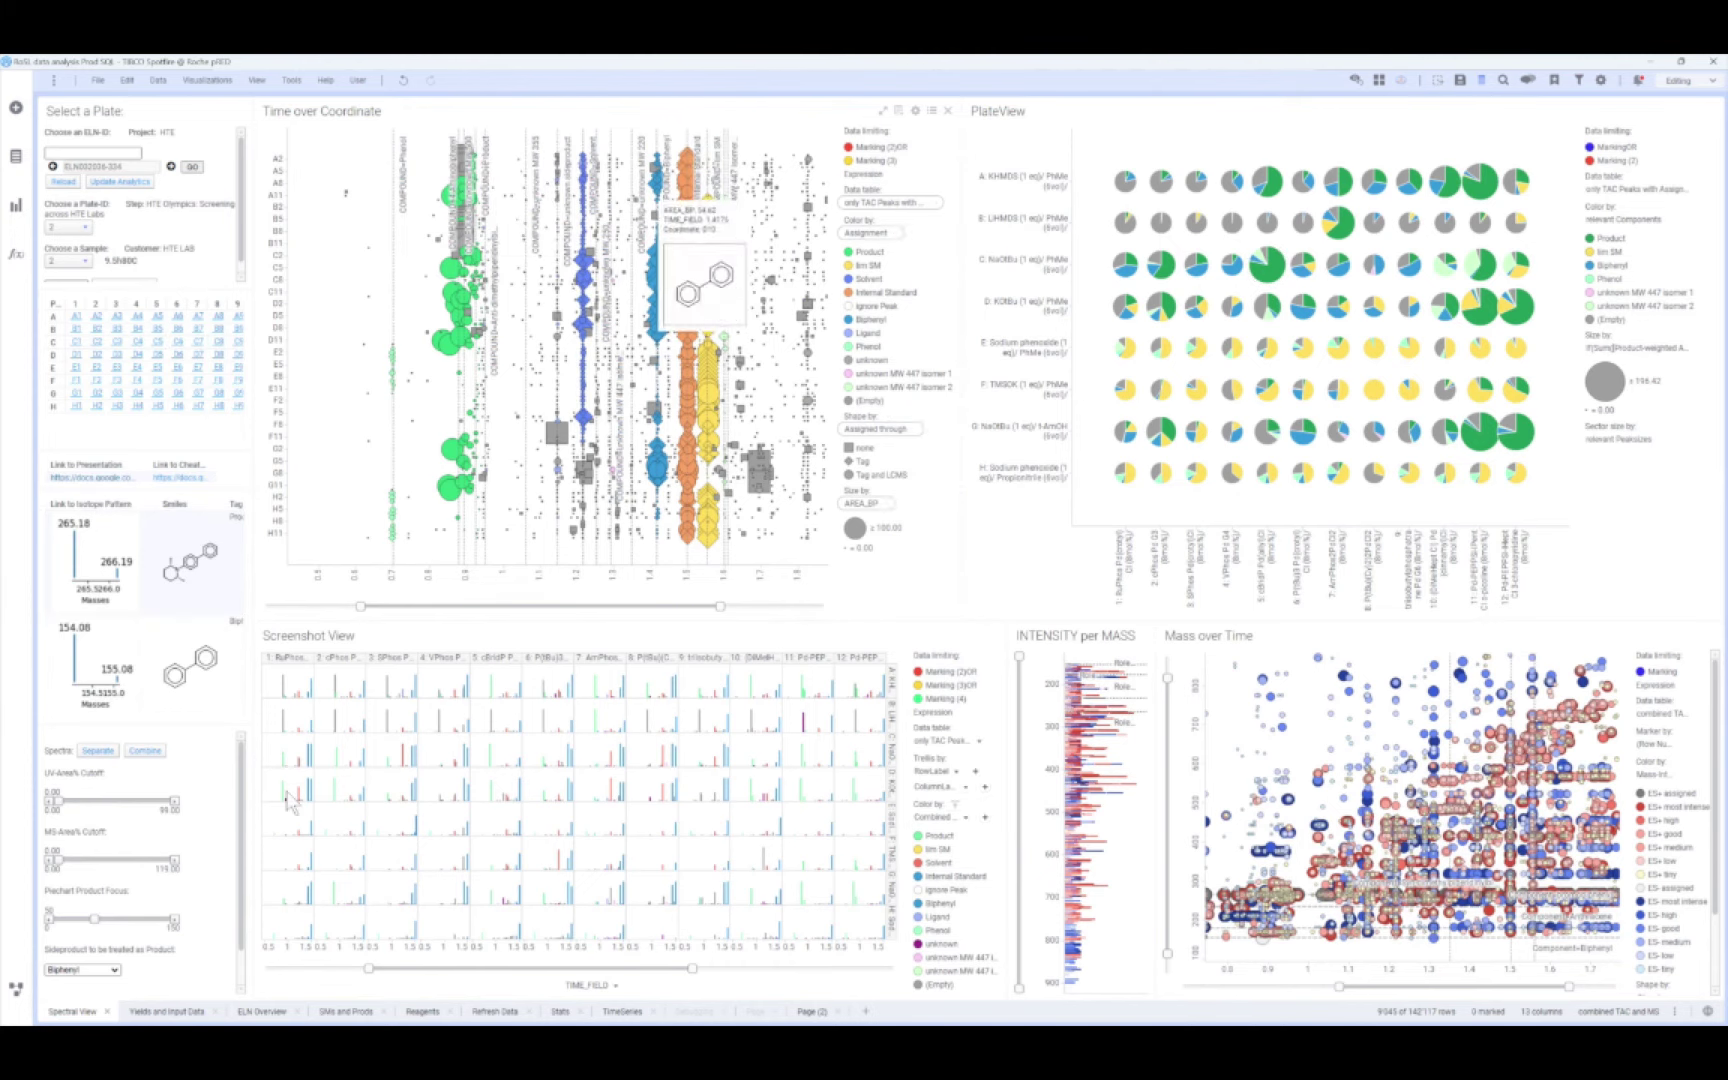
Open the Yields and Input Data page and set the component of interest to lim SM to examine its amounts and weighing deviations.
left_click(166, 1011)
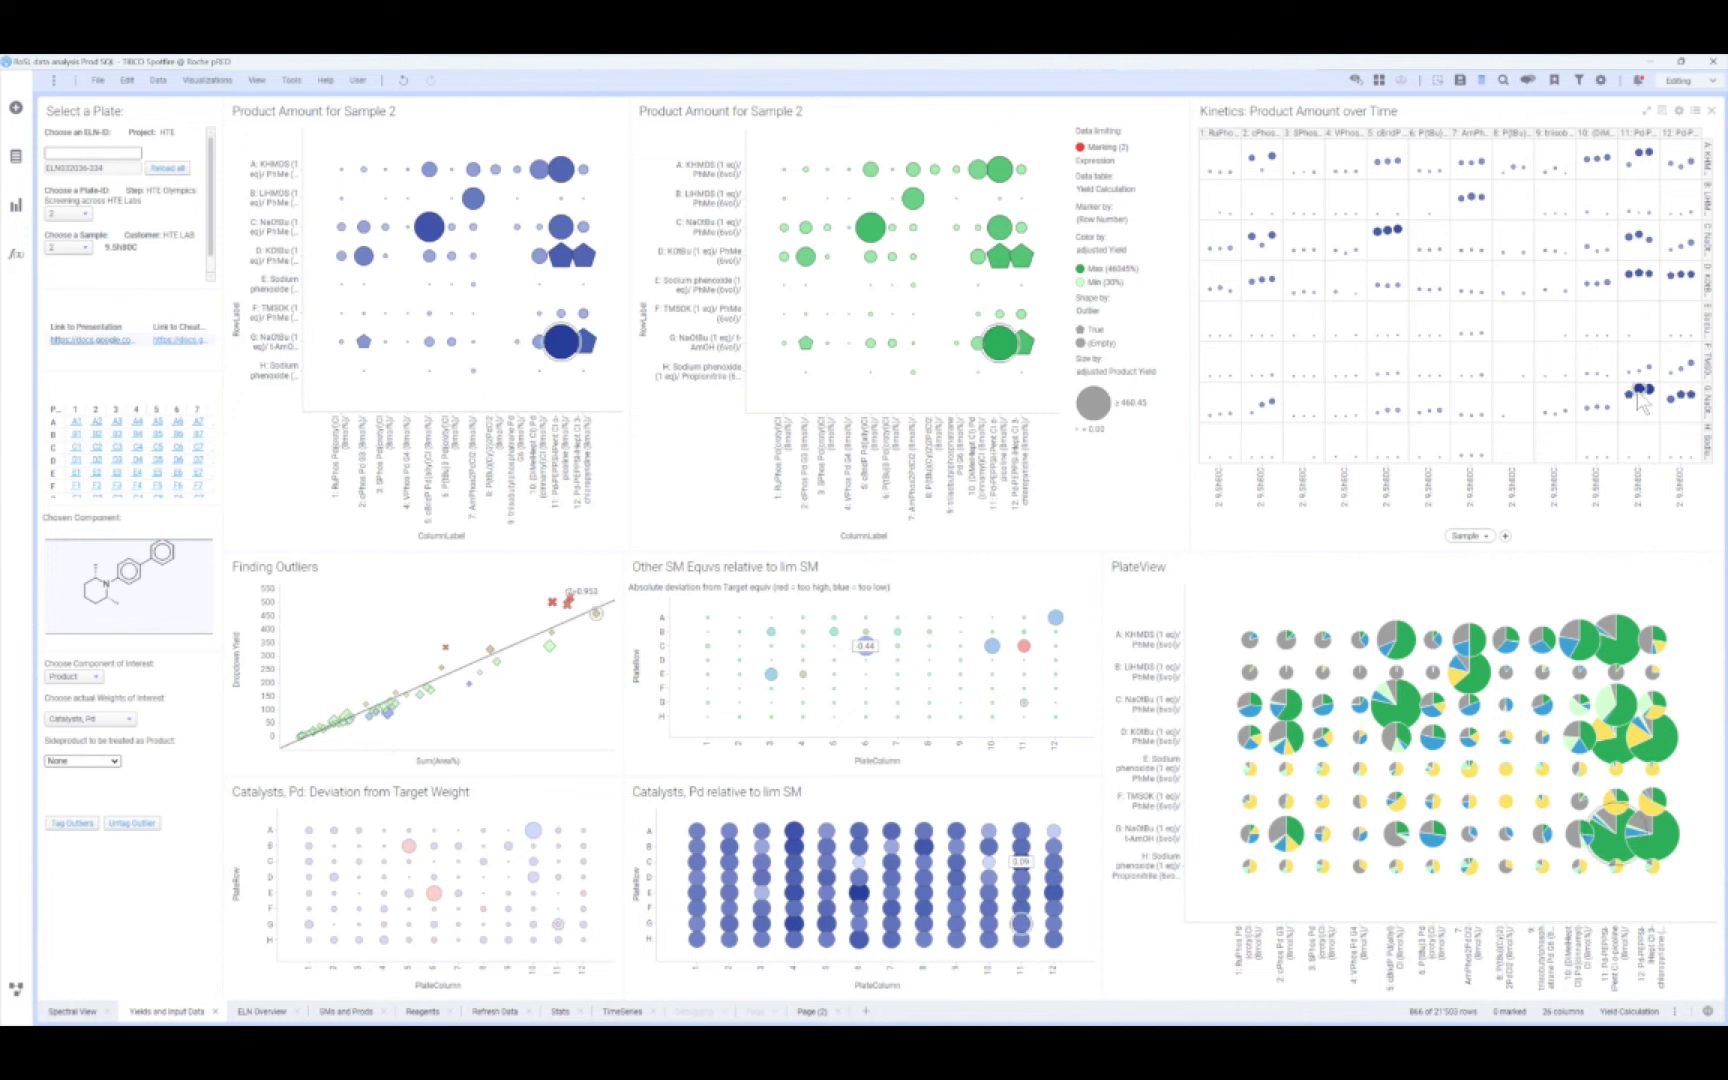
mouse_move(1645, 399)
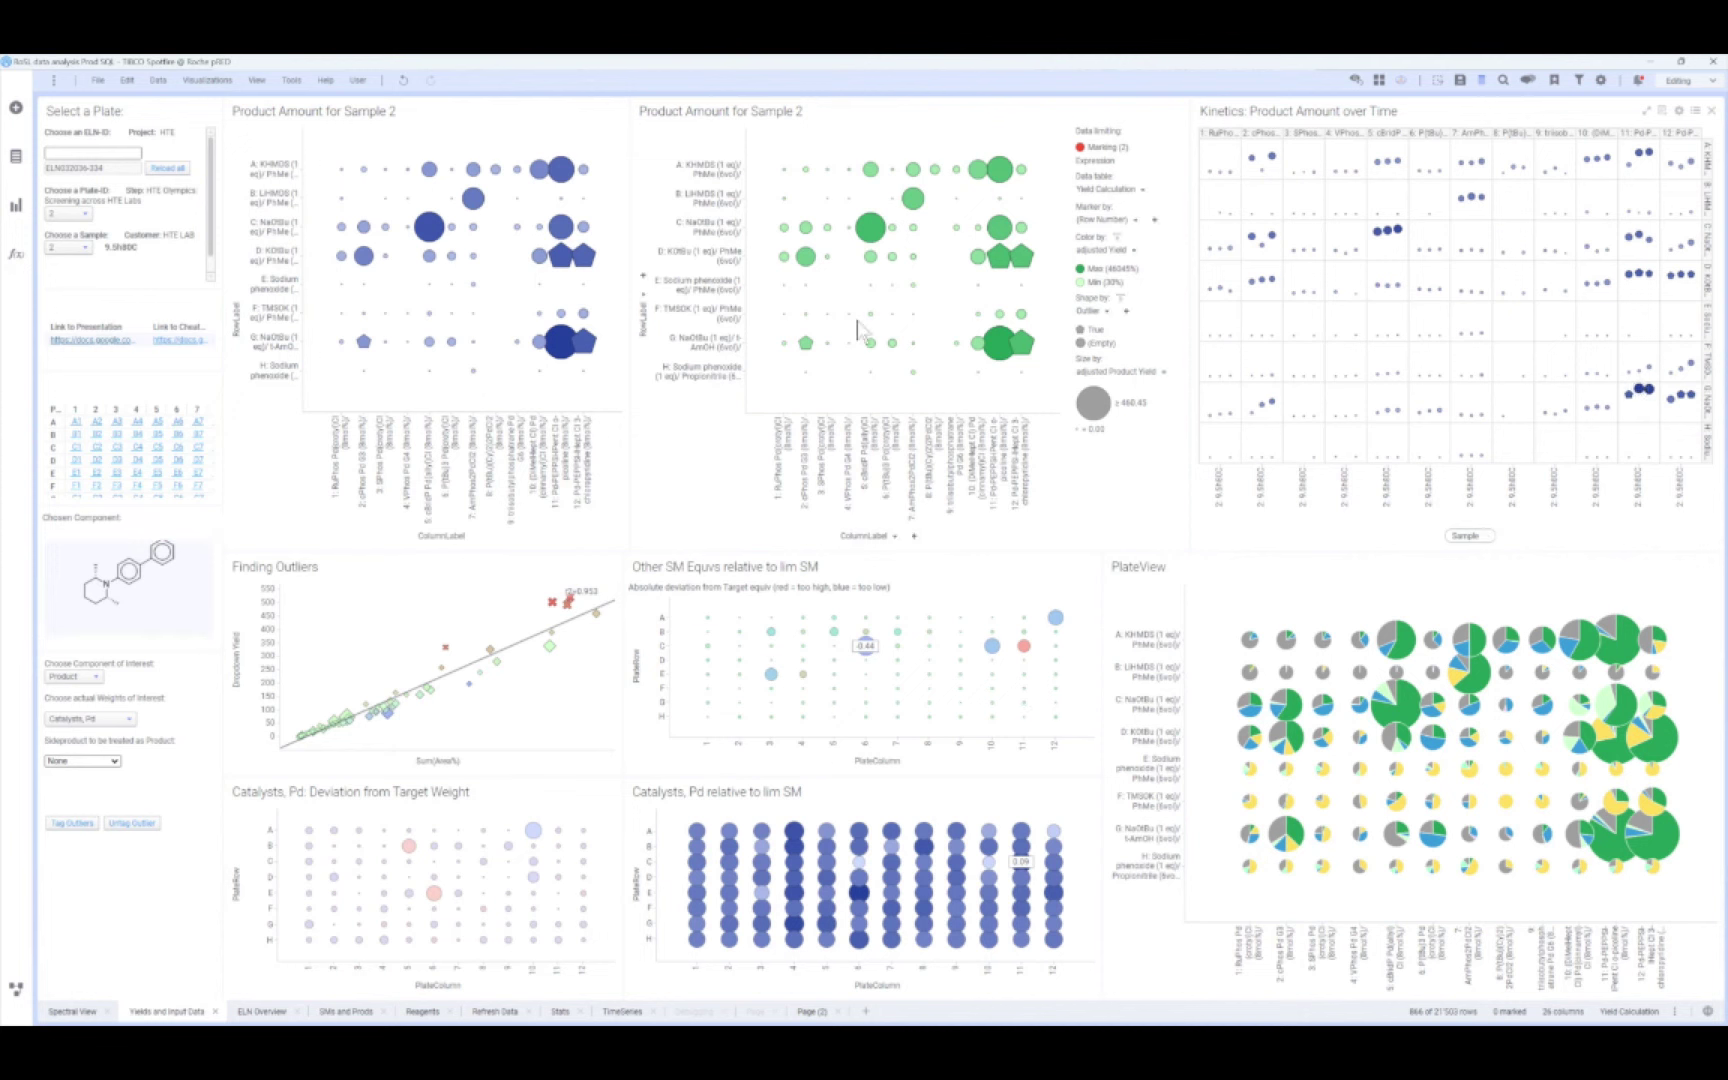
left_click(72, 686)
left_click(72, 703)
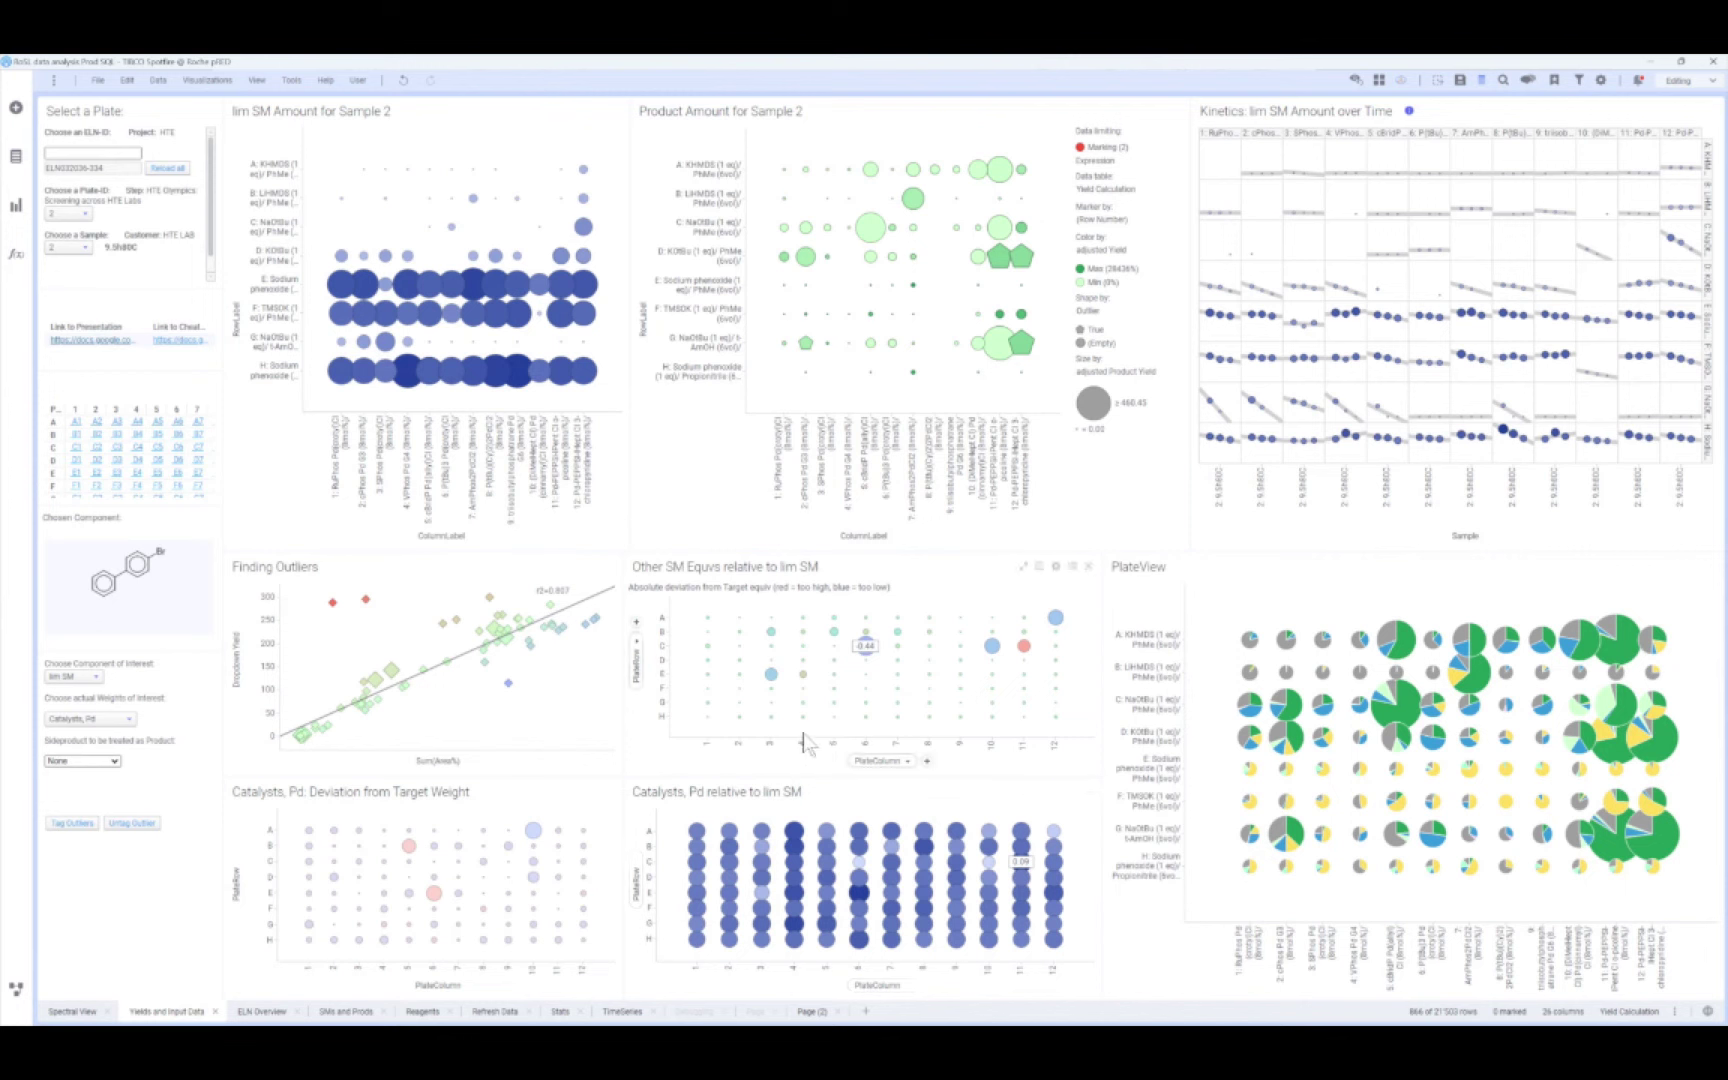
mouse_move(771, 680)
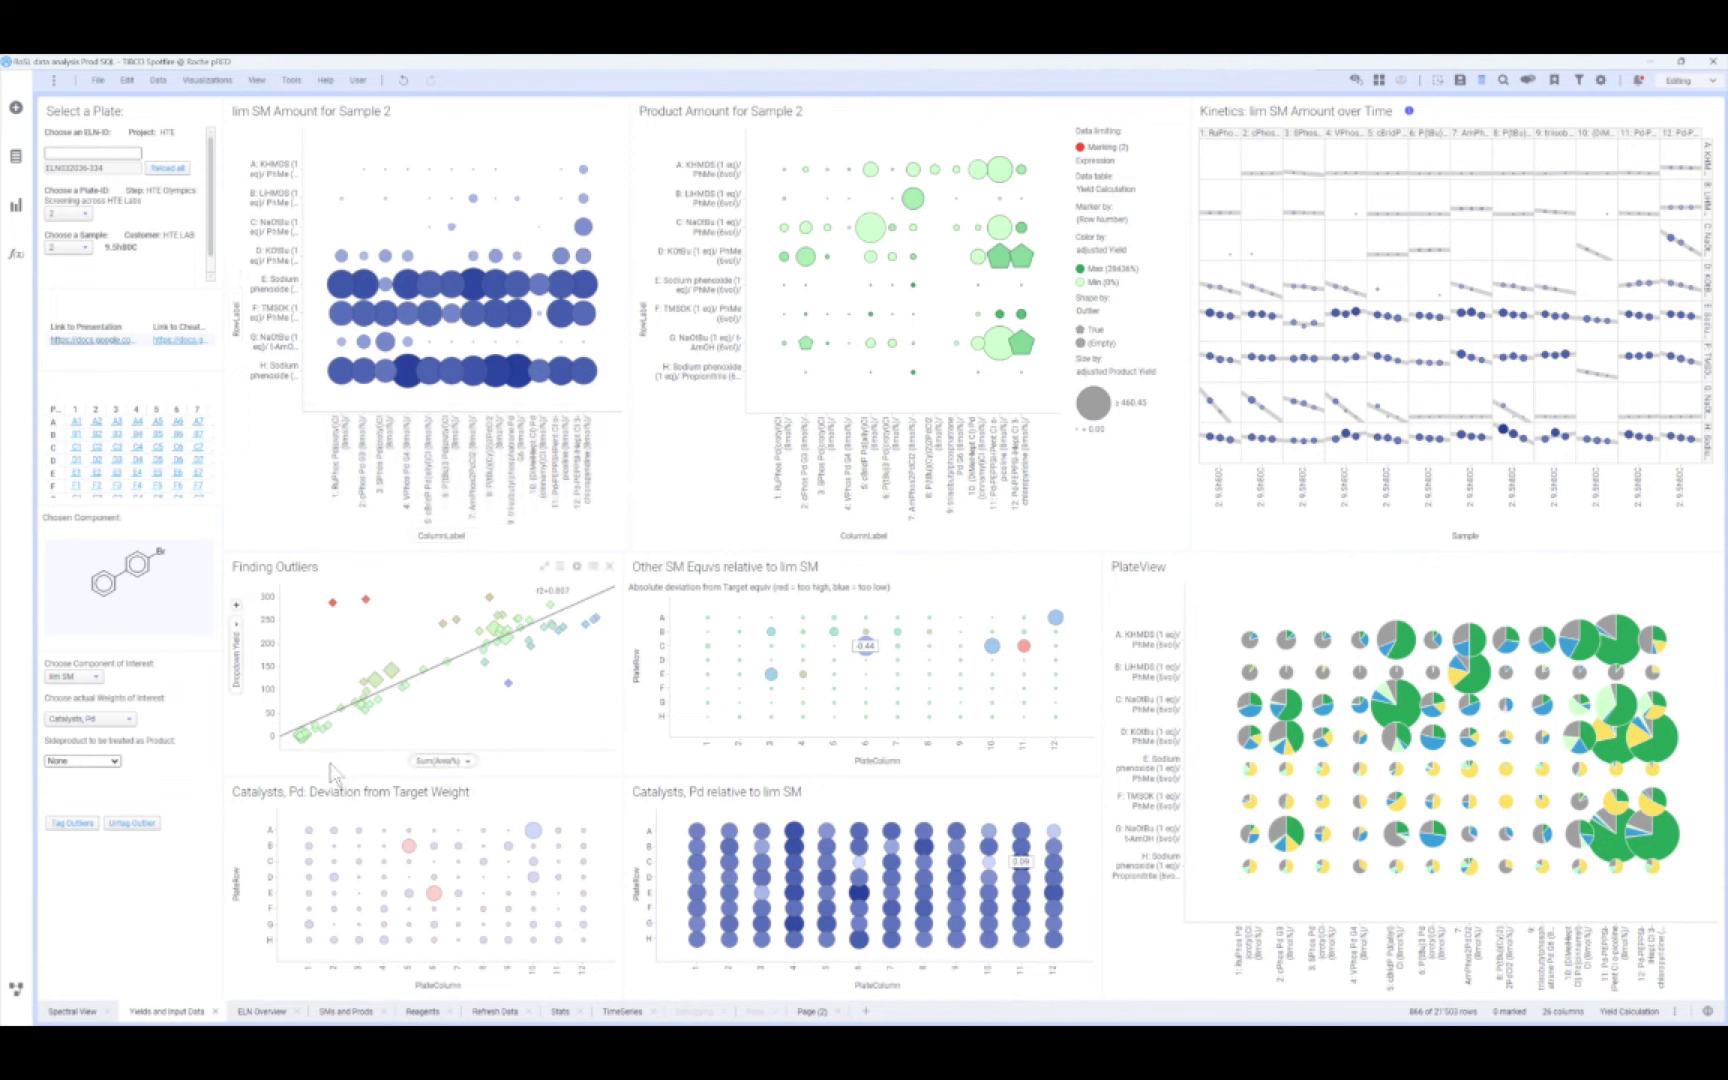
Open the ELN Overview page and set both the plate ID and the sample selection to (None).
left_click(258, 1012)
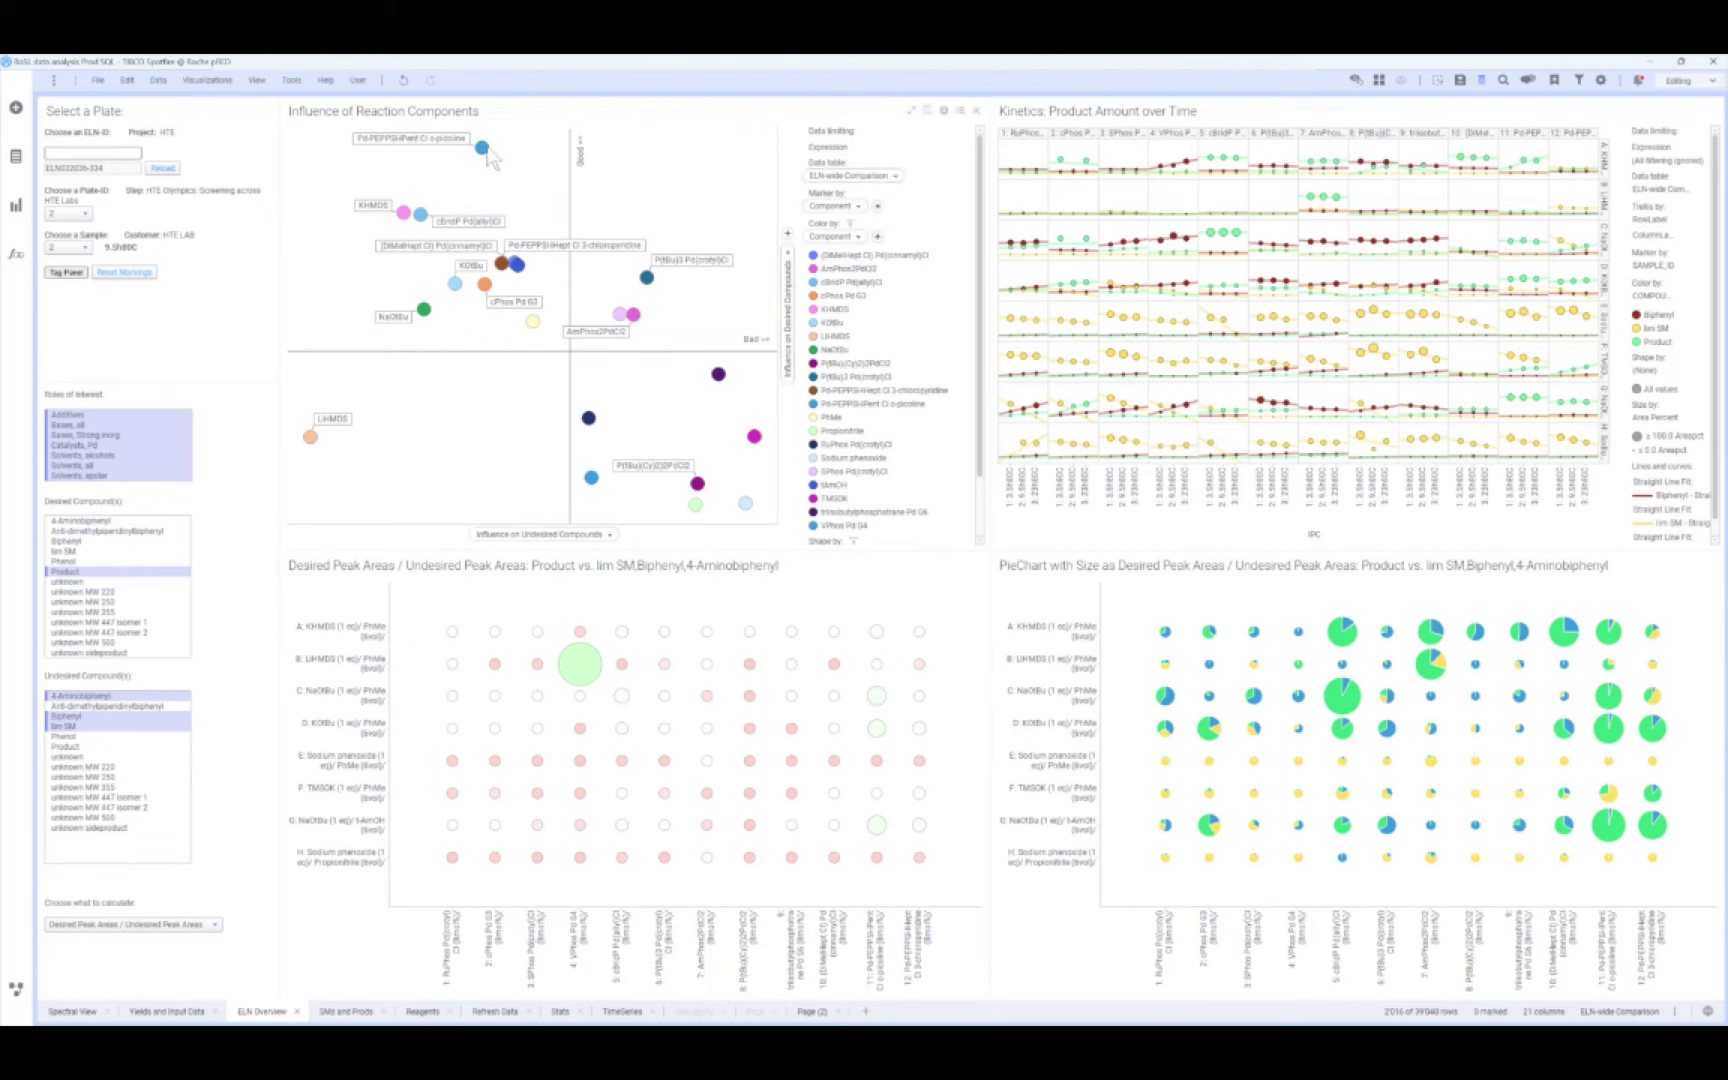
mouse_move(406, 220)
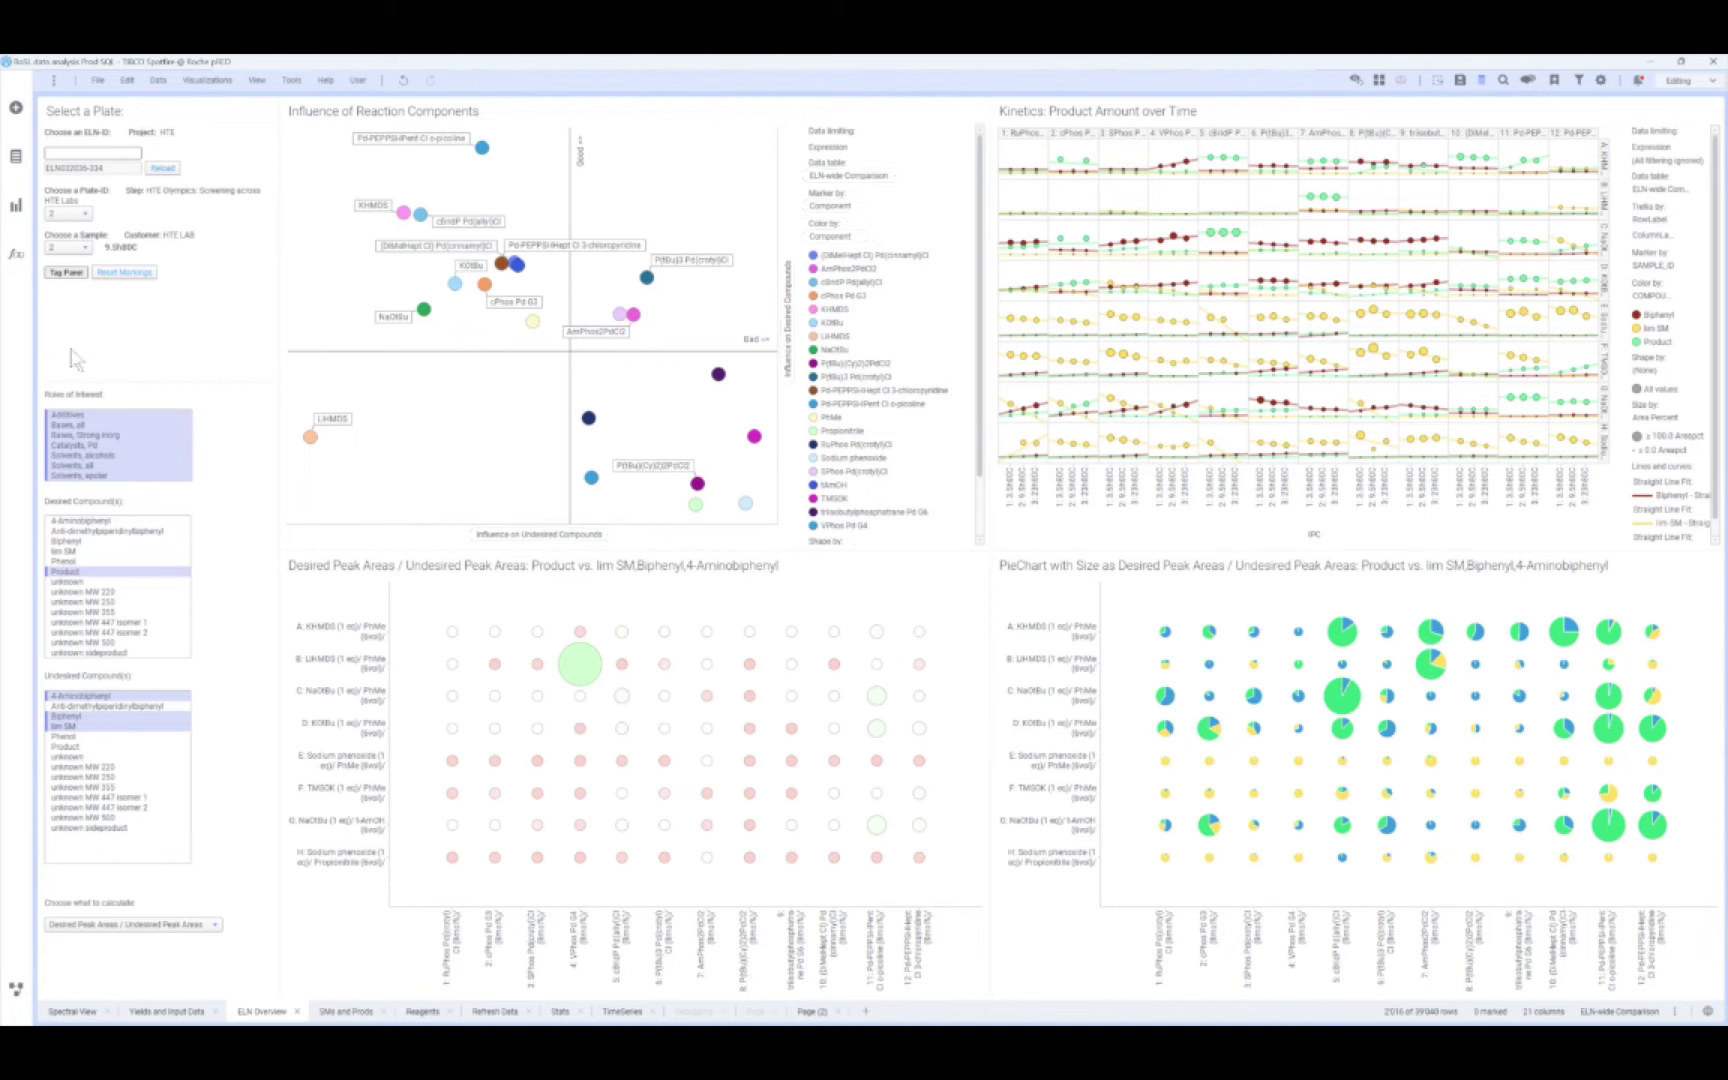
left_click(65, 216)
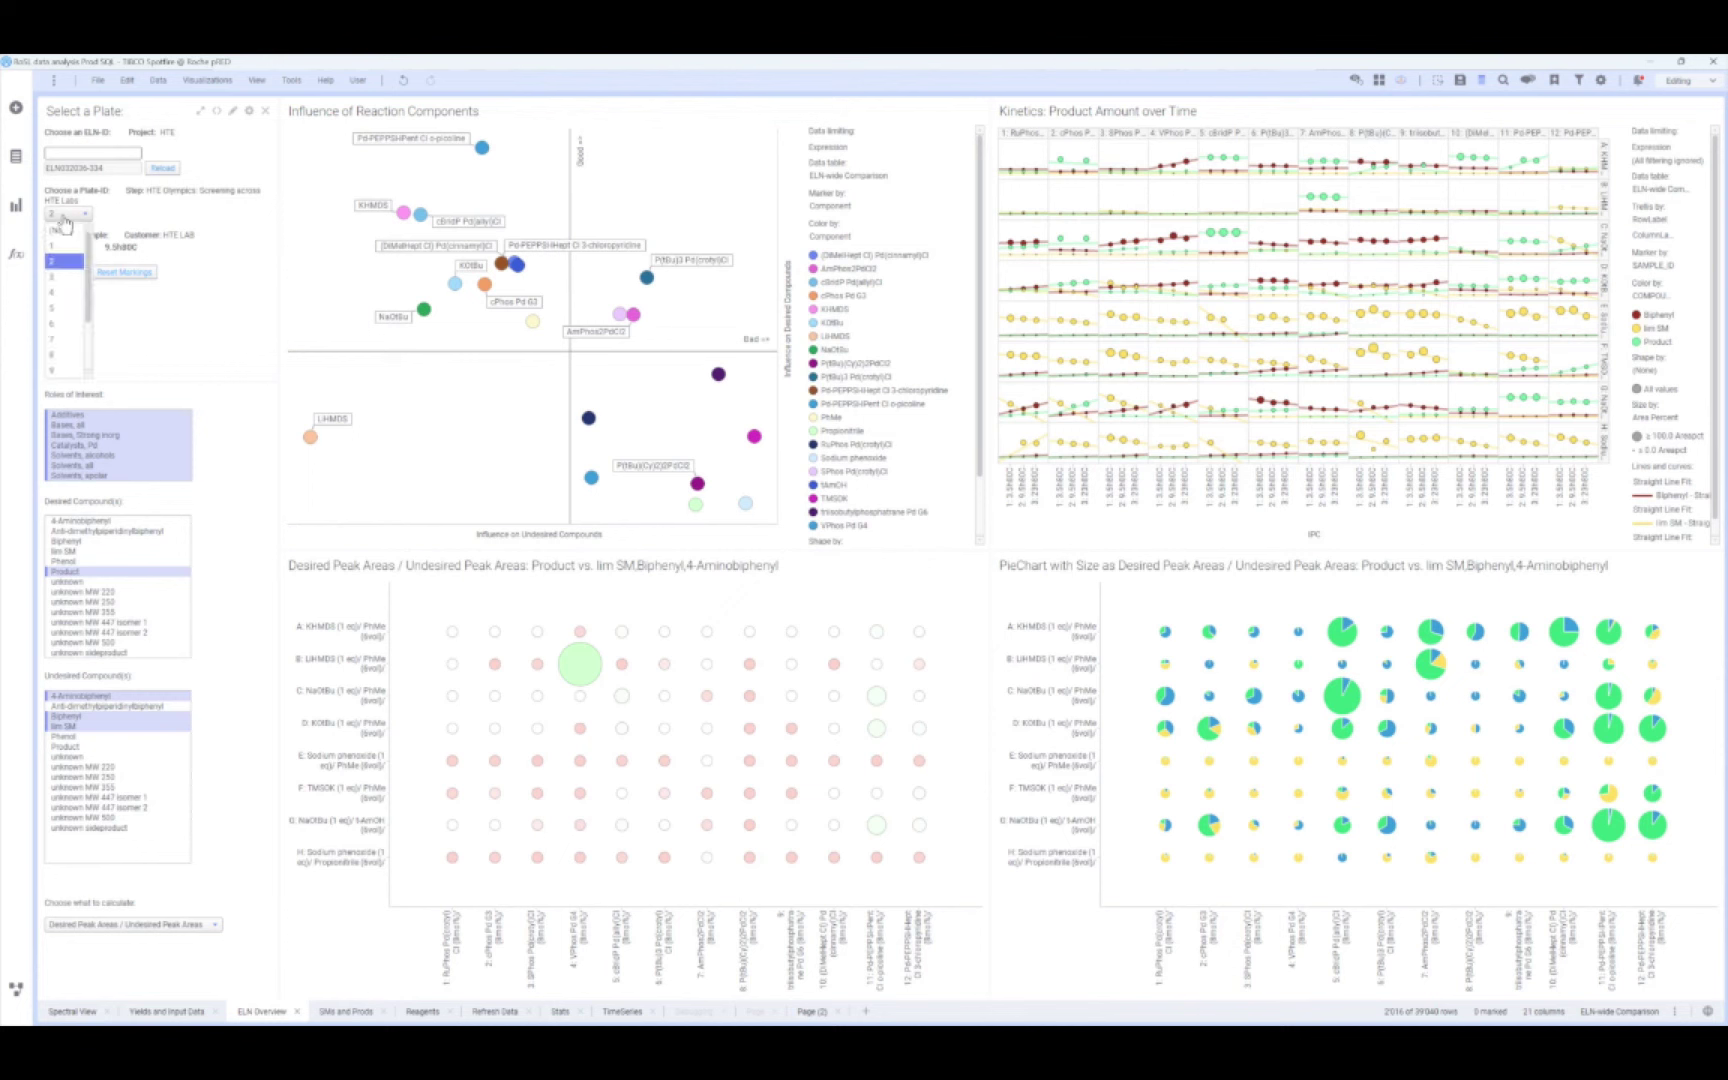
left_click(62, 231)
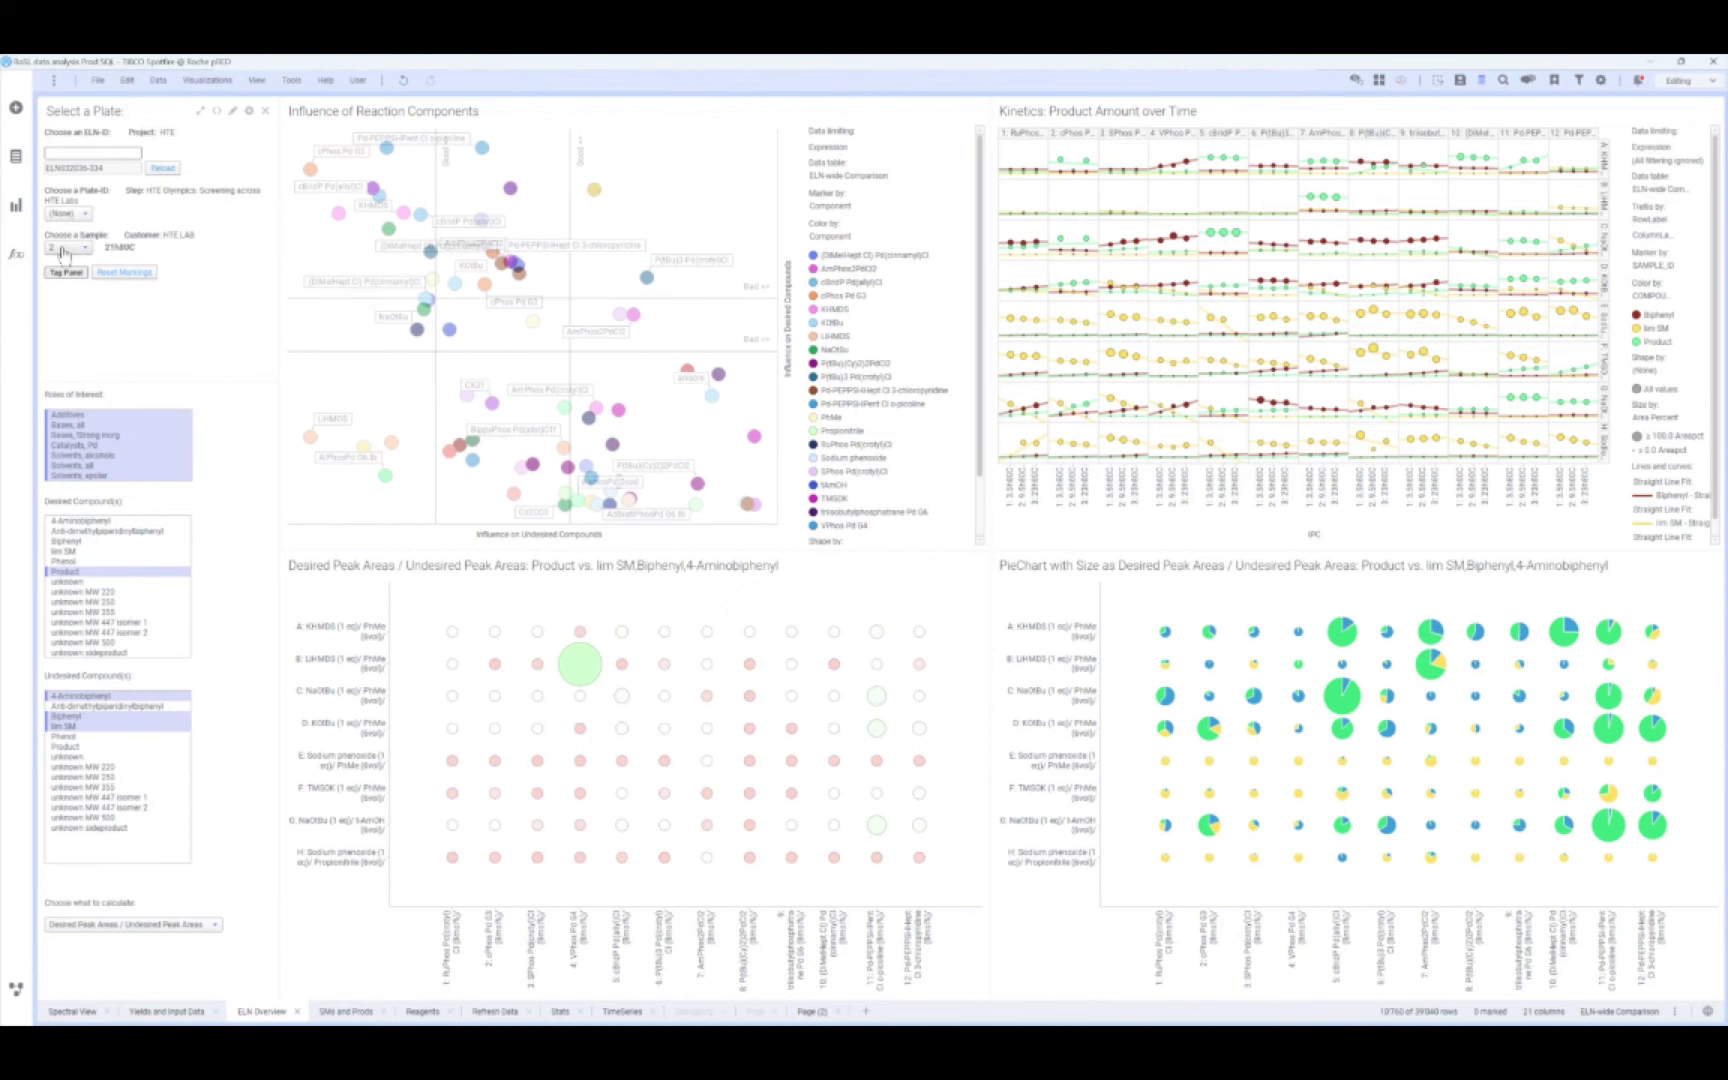
left_click(63, 250)
left_click(60, 262)
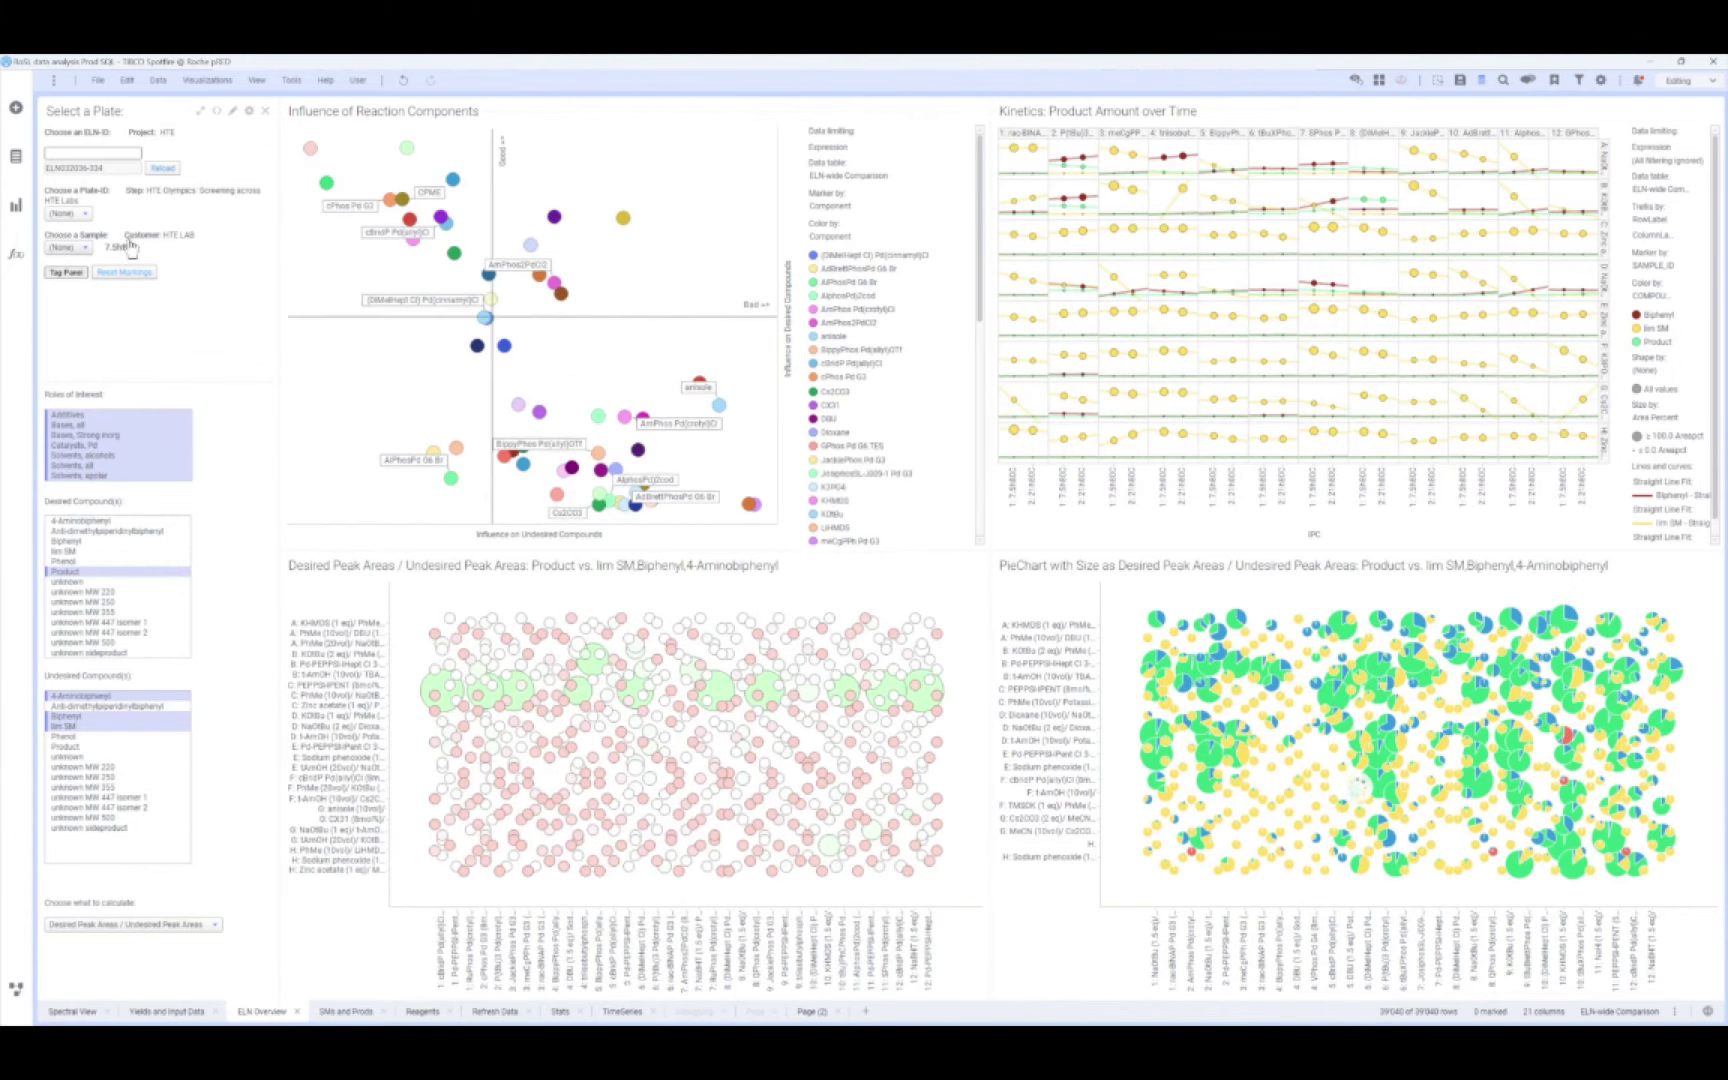
Inspect and mark the favourable components with little influence on undesired compounds in the Influence of Reaction Components plot, then clear the marking.
mouse_move(312, 158)
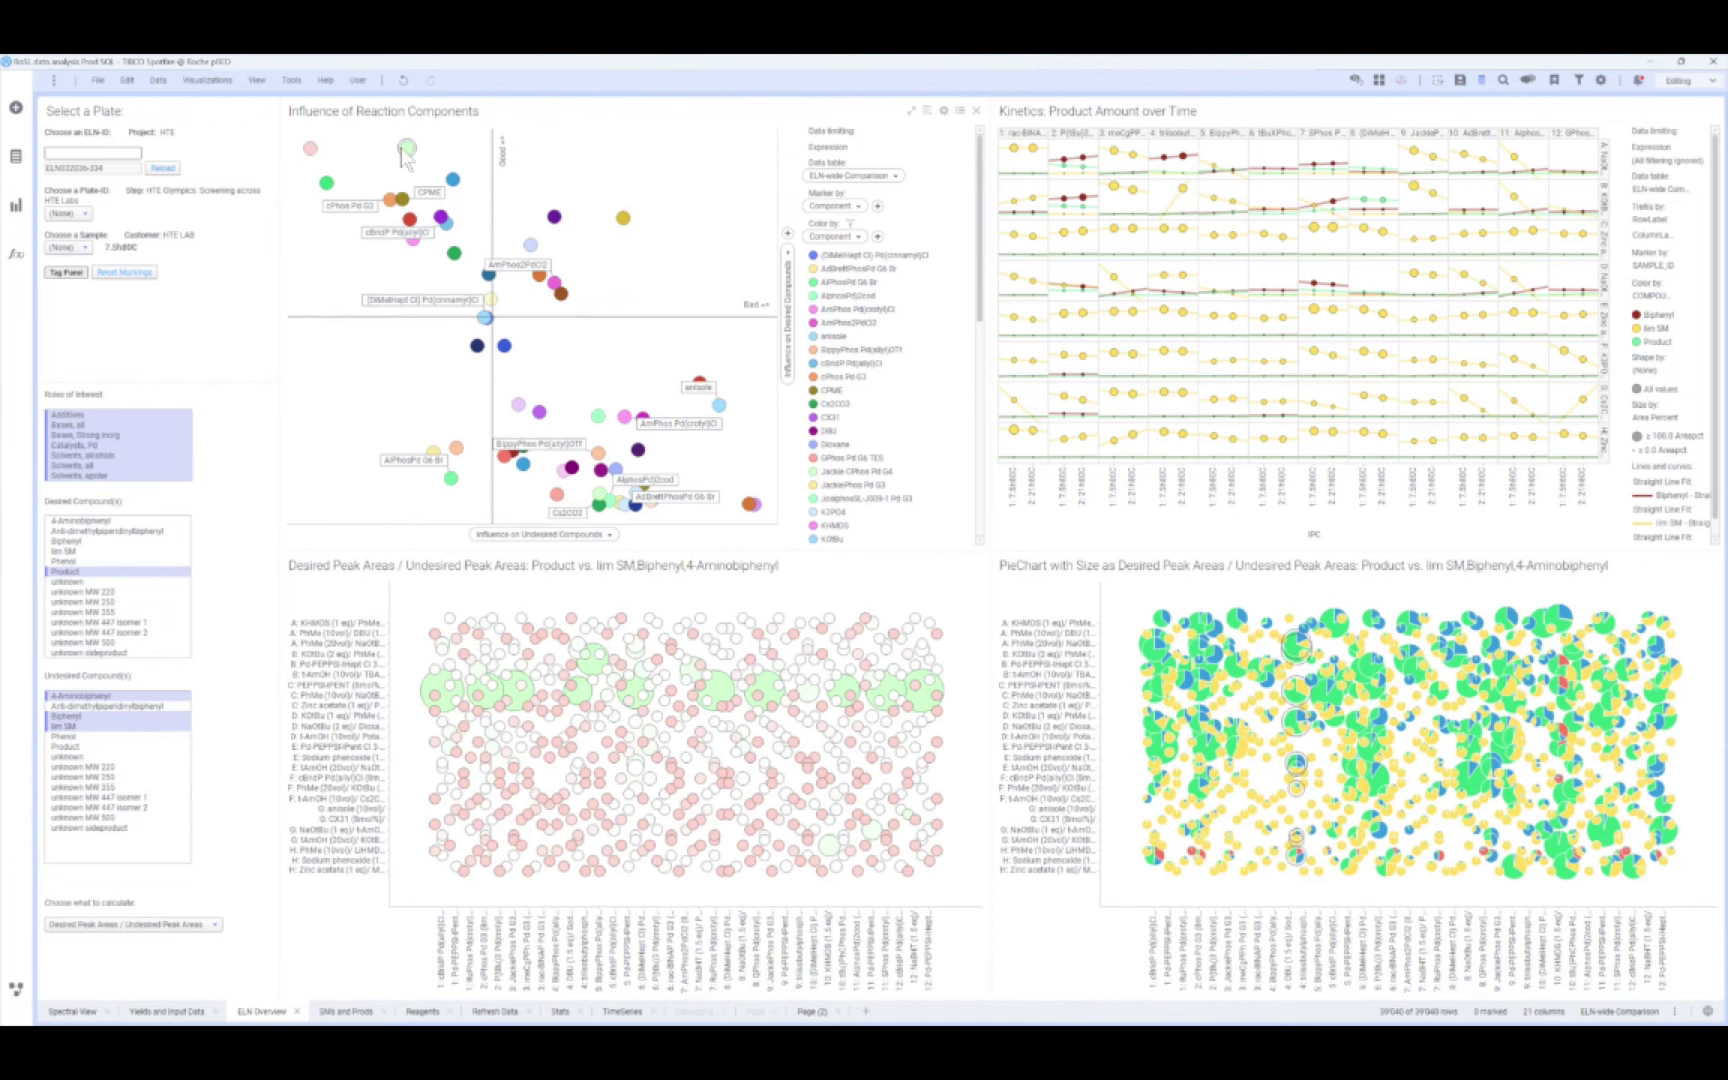
mouse_move(405, 150)
mouse_move(325, 186)
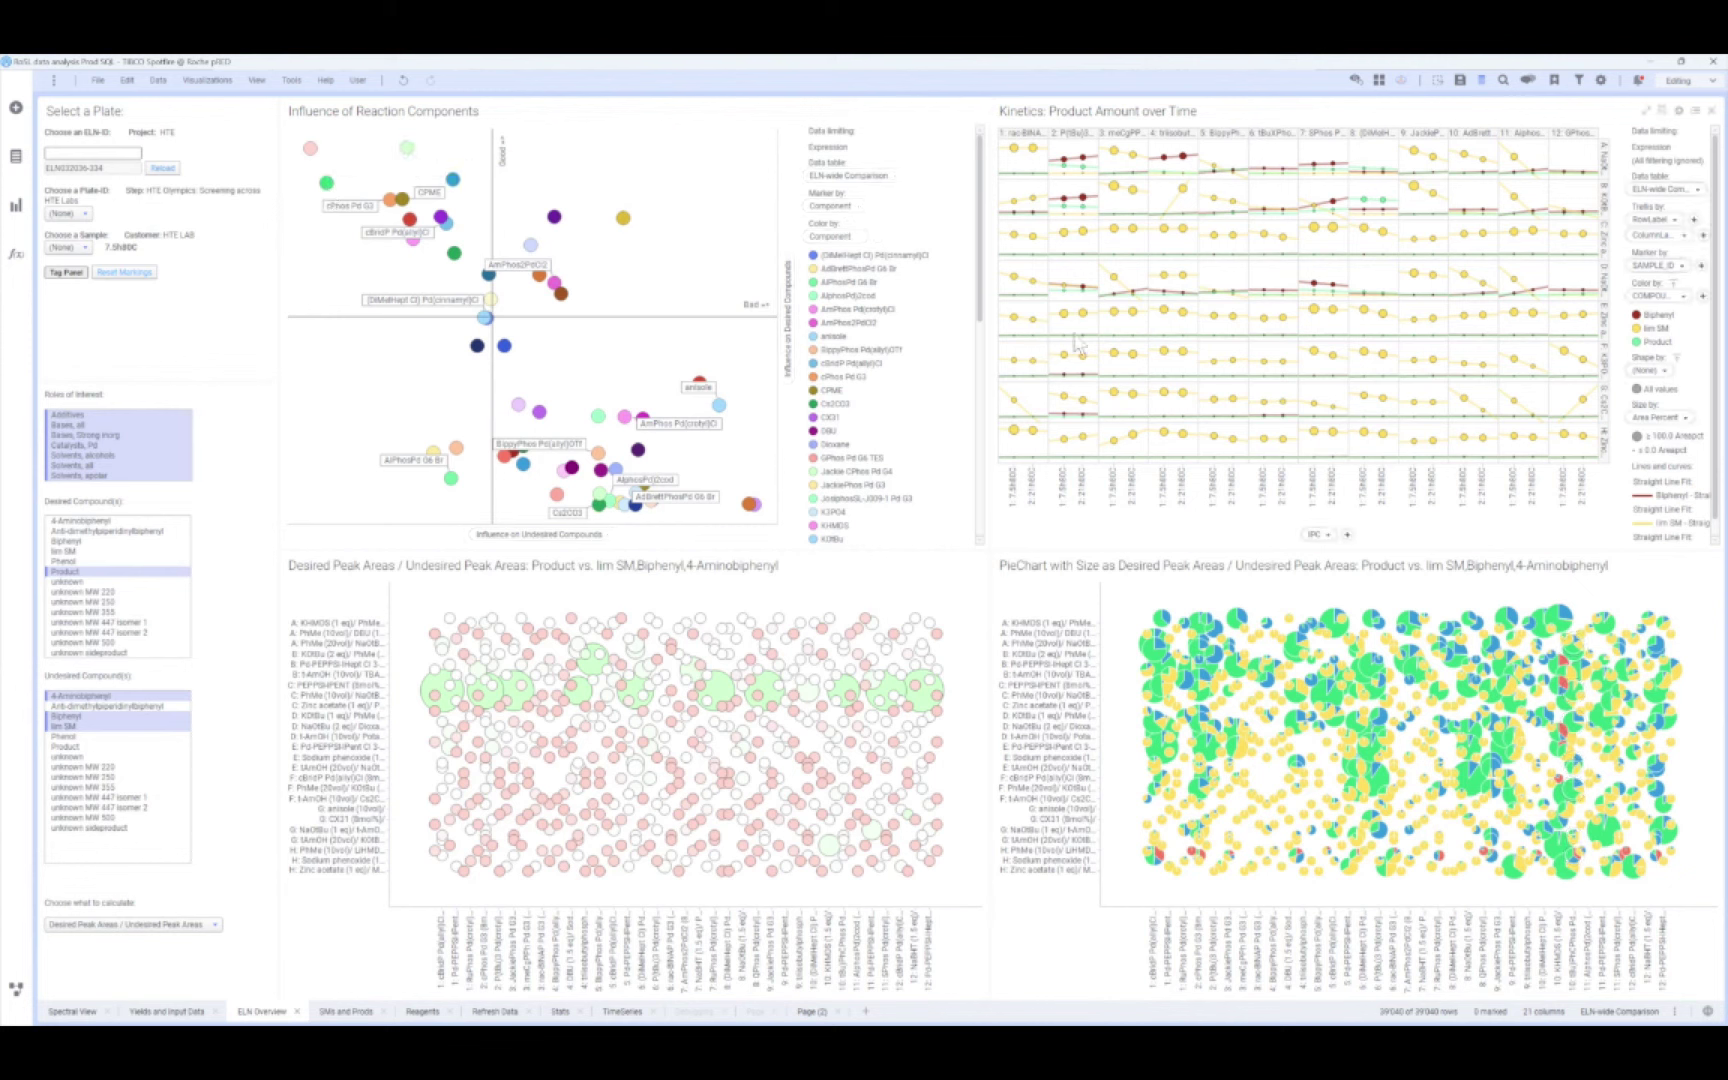
left_click_drag(293, 133, 458, 205)
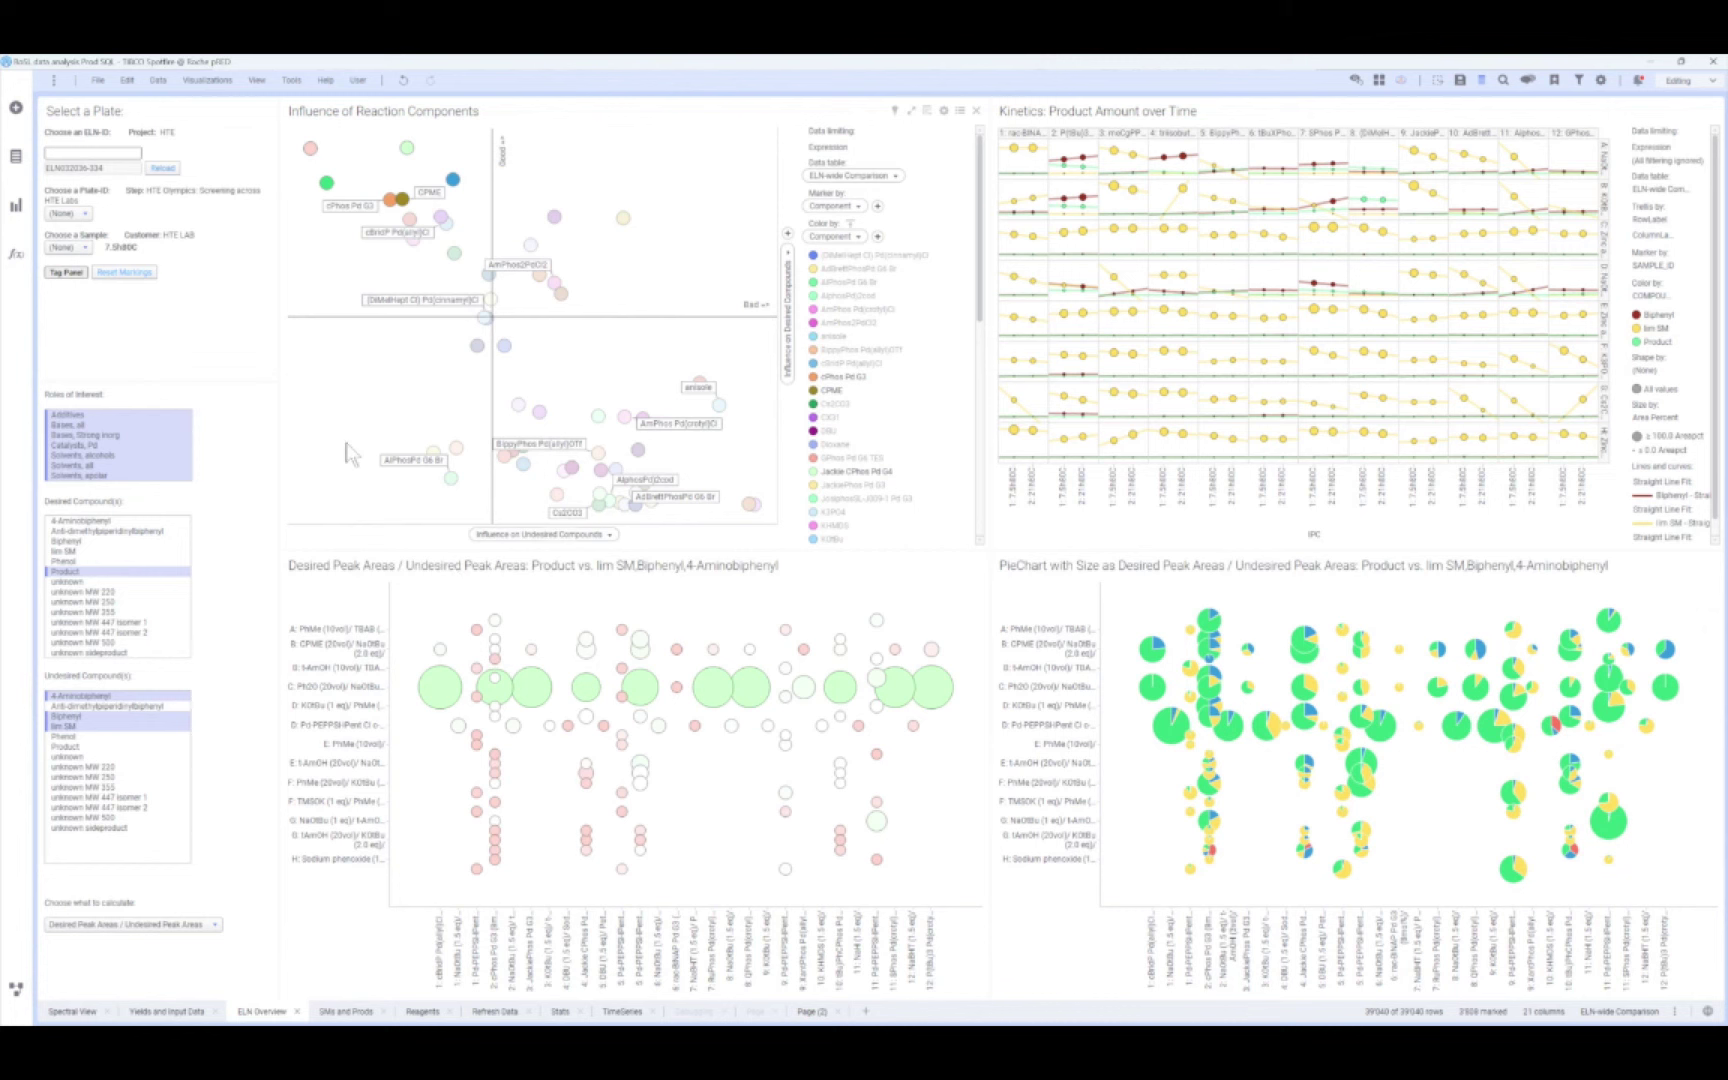
left_click(335, 278)
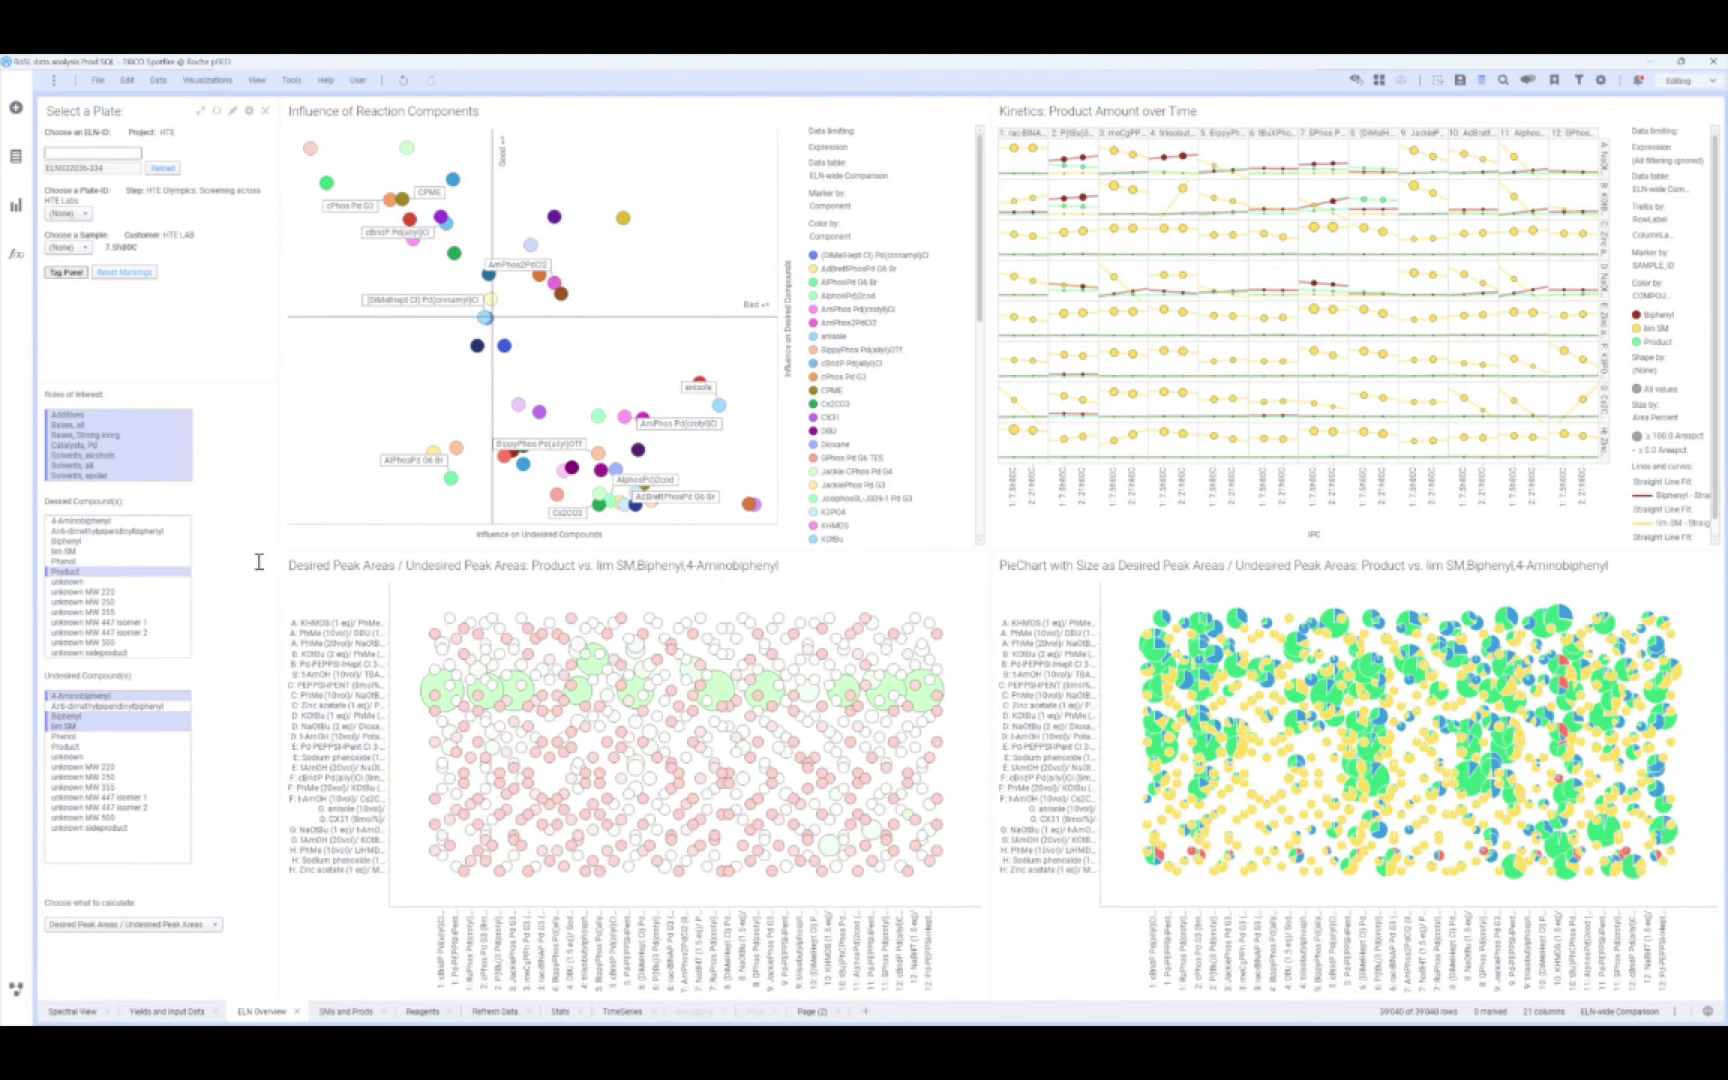
Open the SMs and Prods page of the analysis.
left_click(334, 1012)
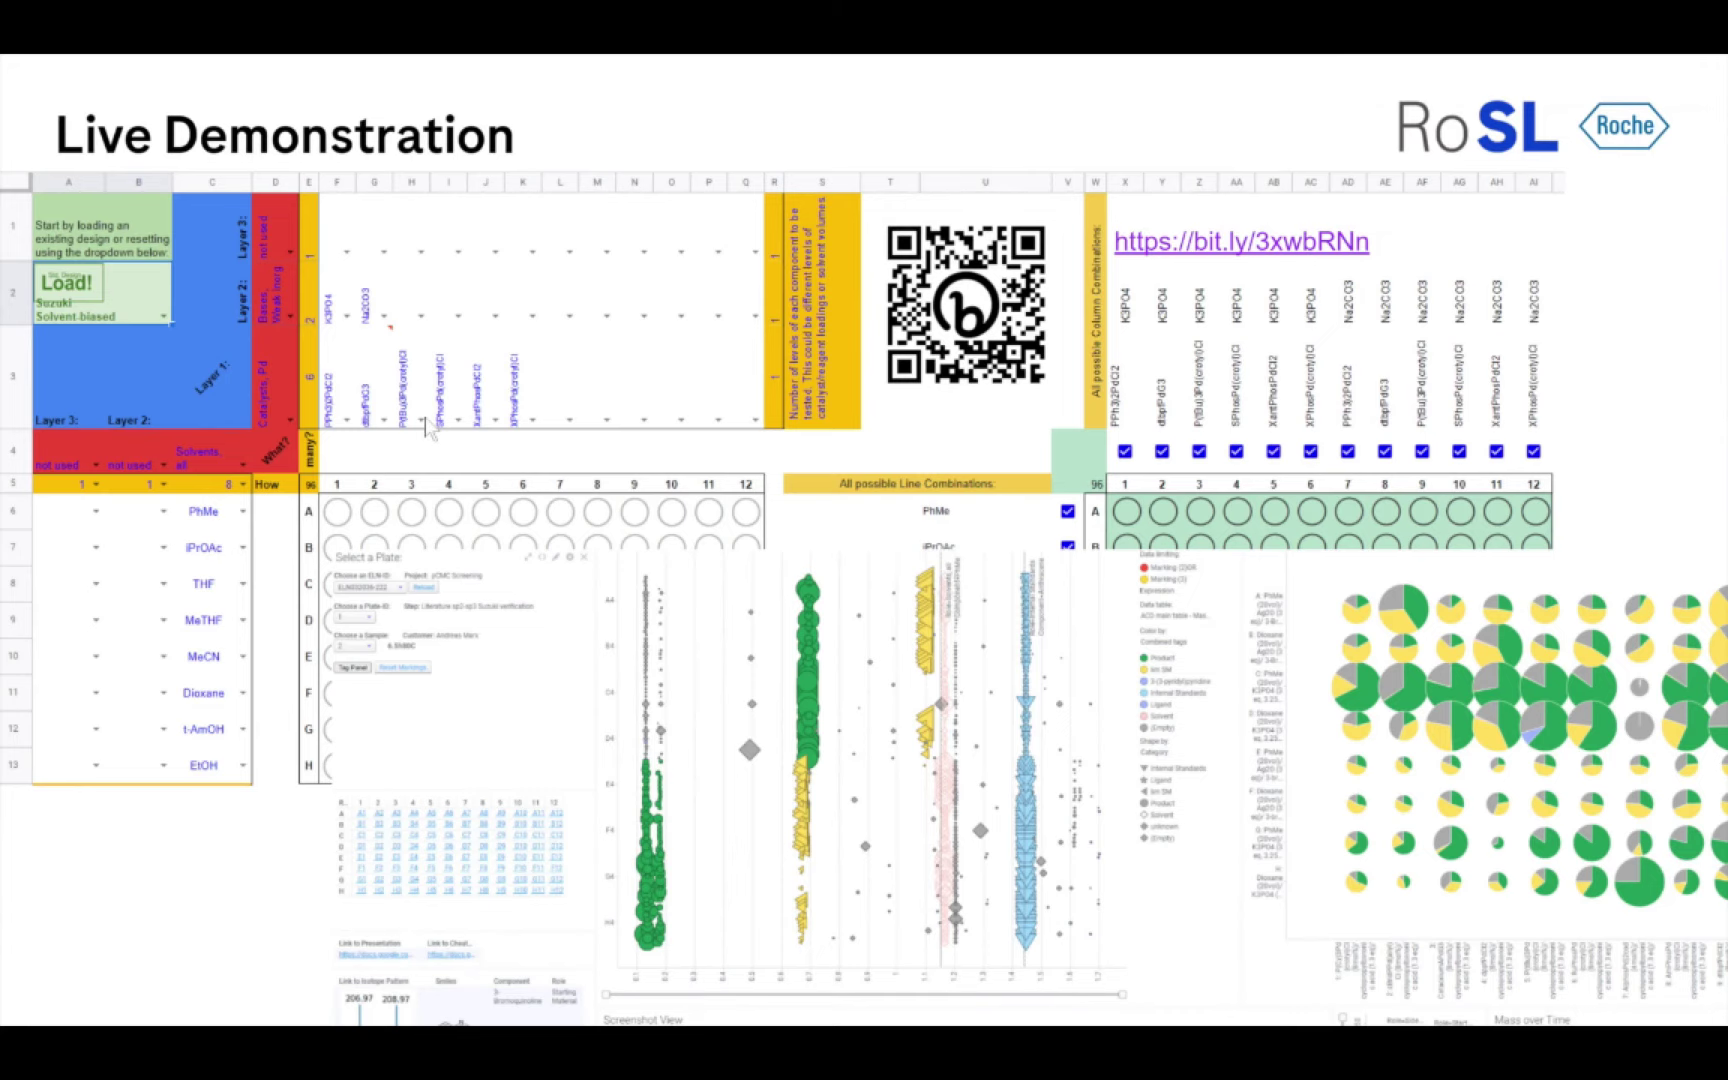
key("Right")
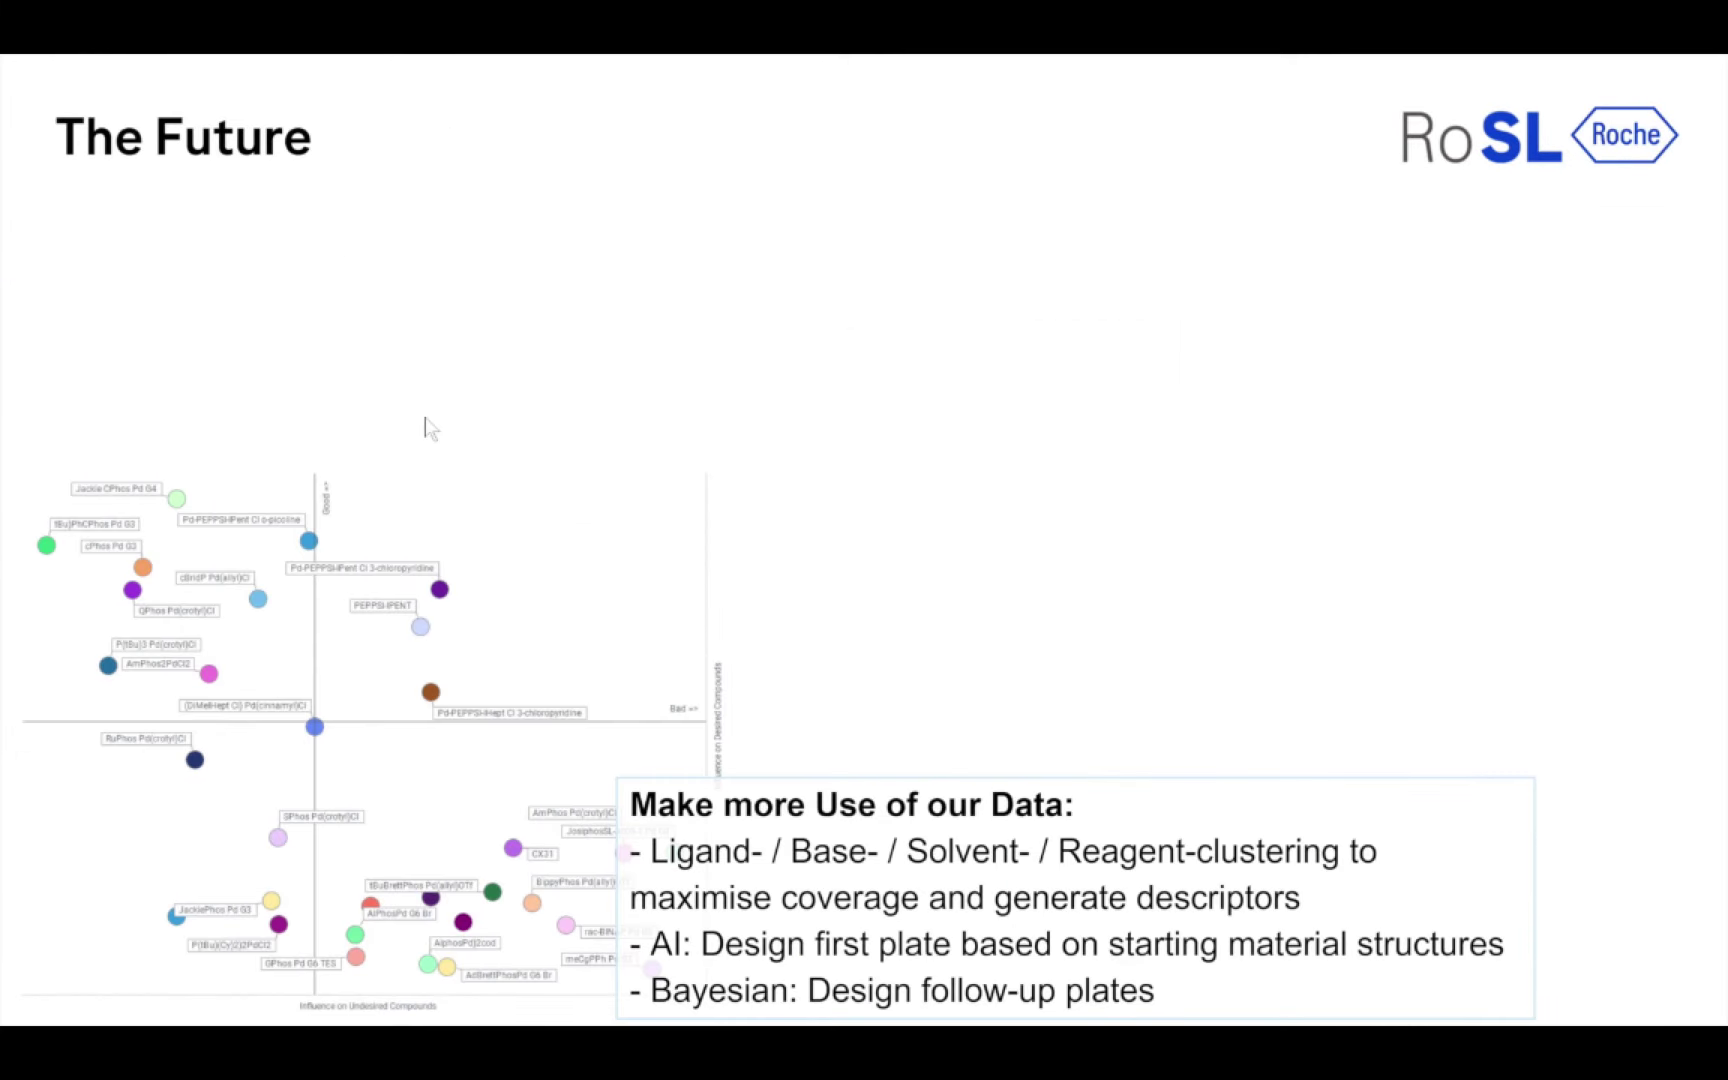